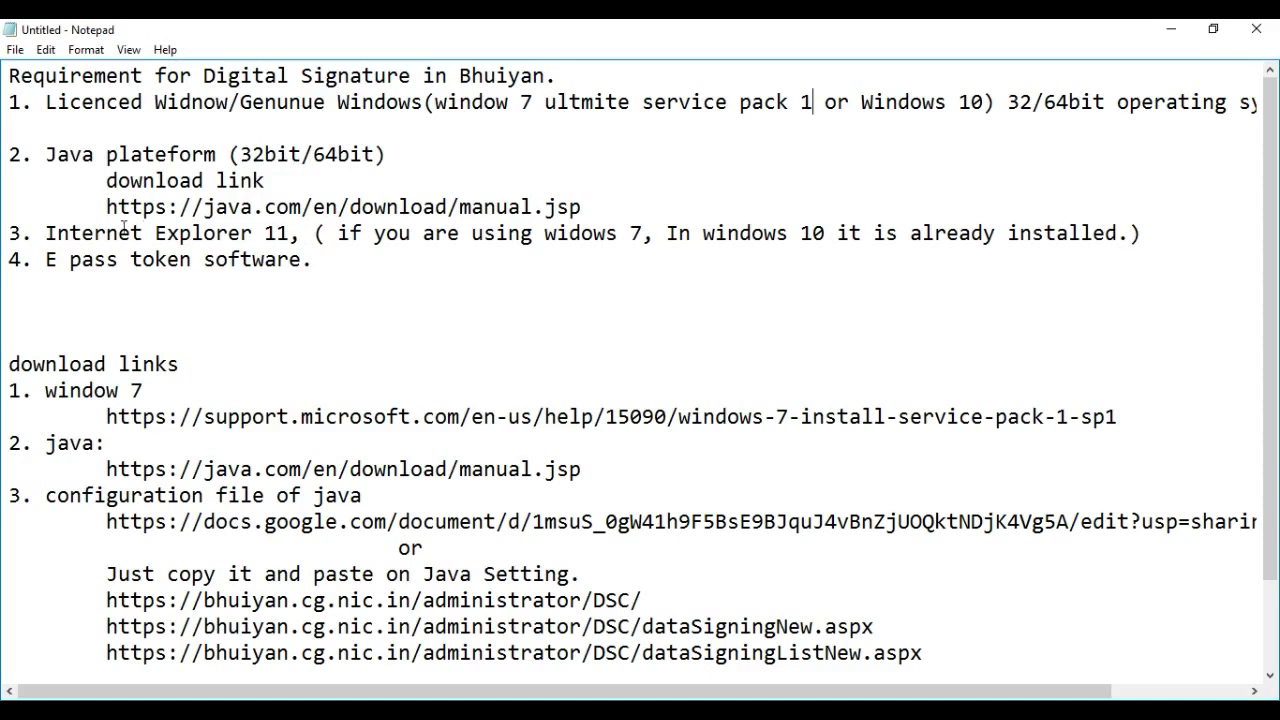
Highlight the 'Licenced Widnow/Genunue W' requirement in Notepad, then minimize the notes
drag(30, 234, 44, 234)
click(44, 234)
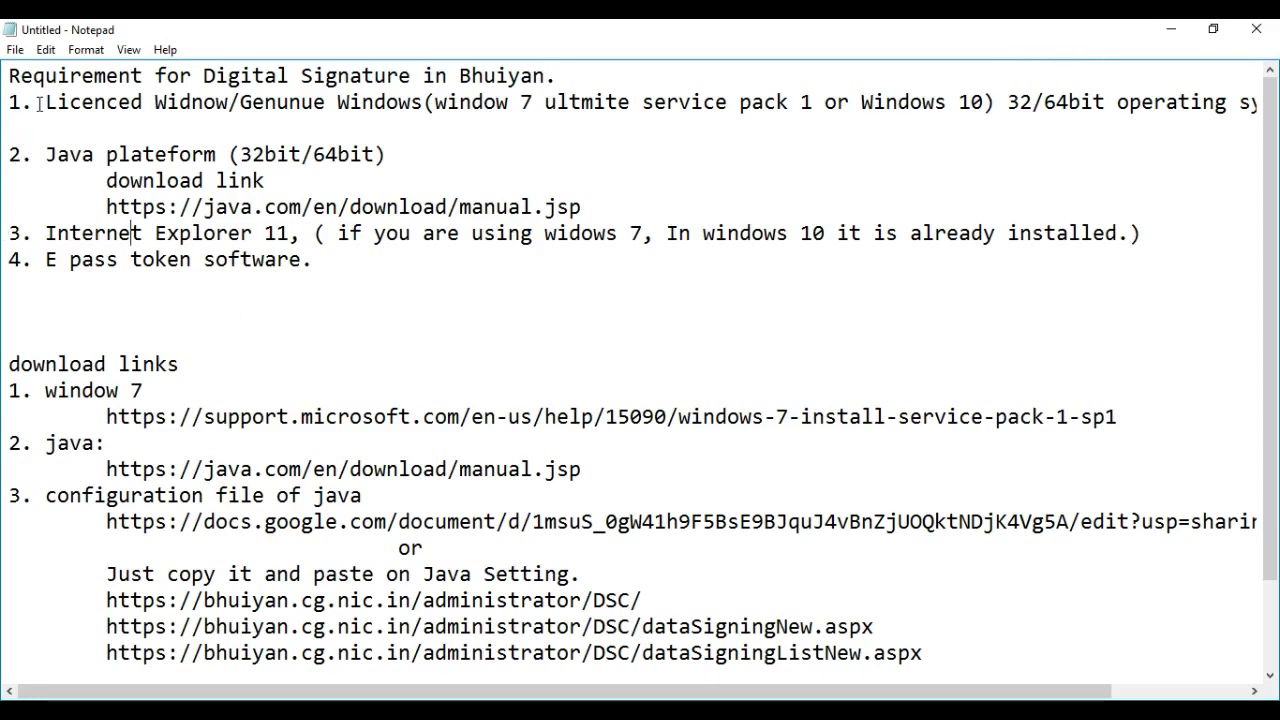
drag(45, 102, 350, 102)
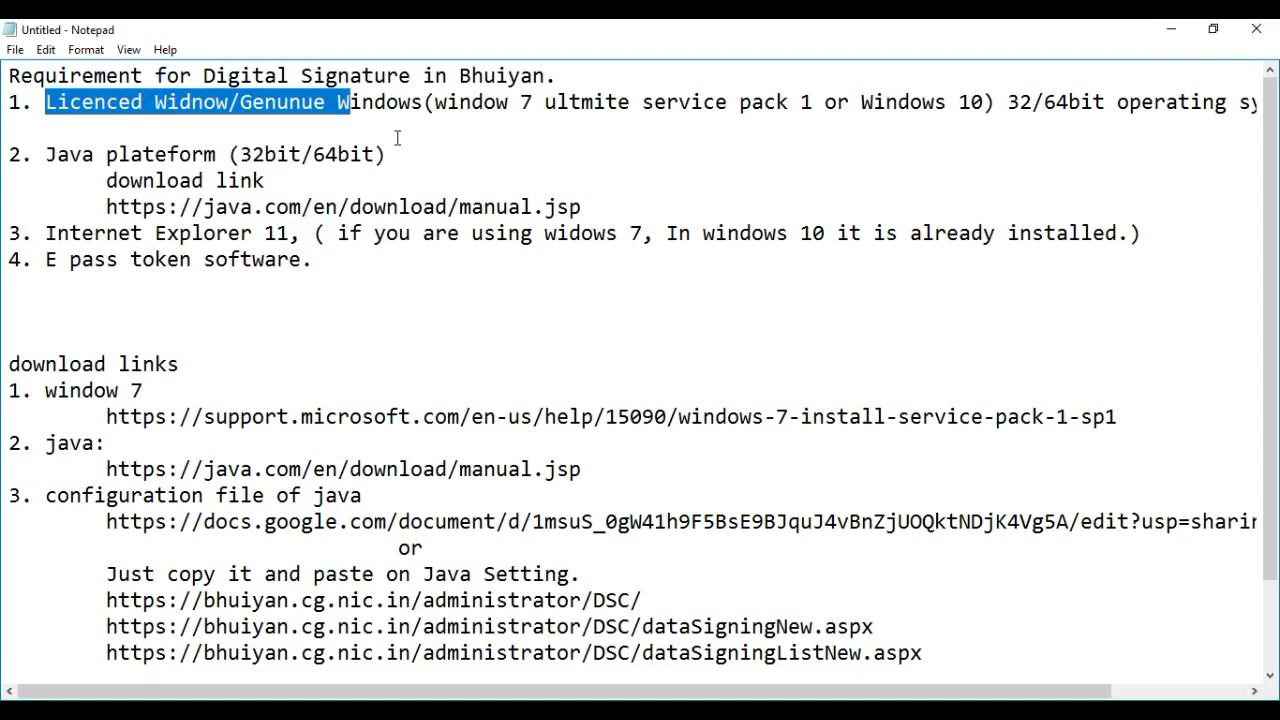
click(1171, 29)
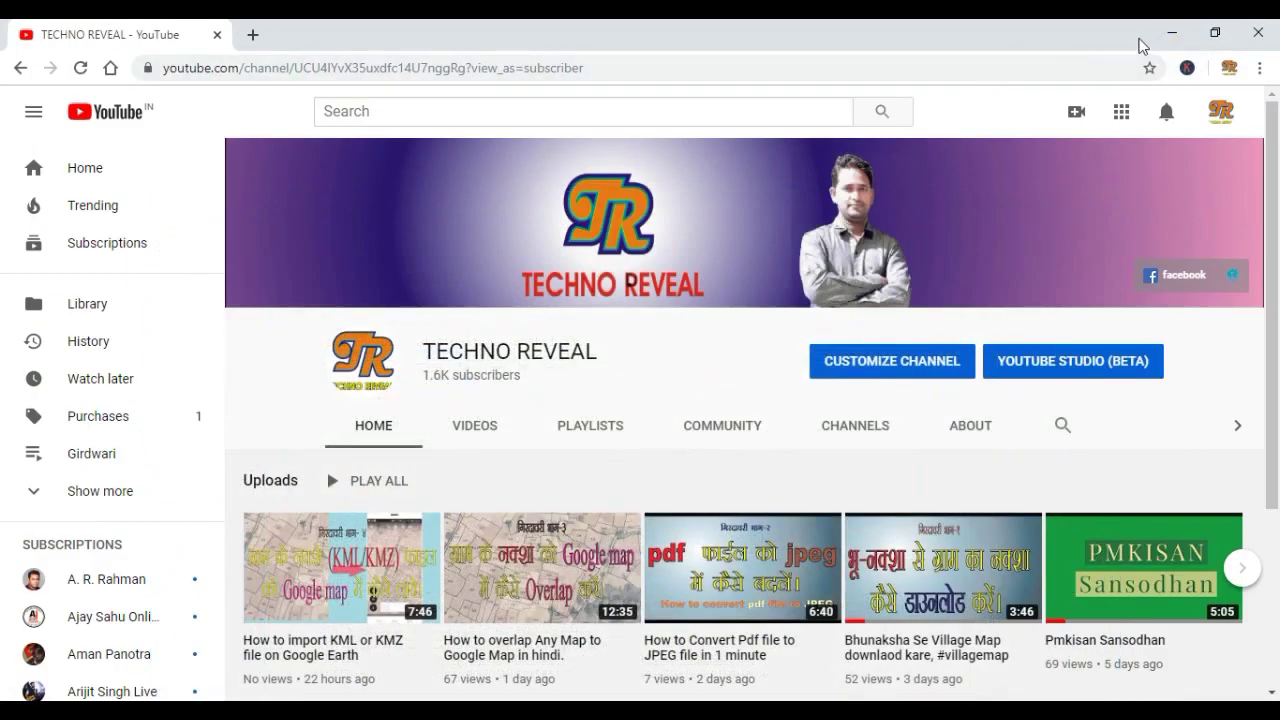
Open This PC's System properties from the desktop to confirm 32-bit, activated Windows 10 Pro
click(1171, 33)
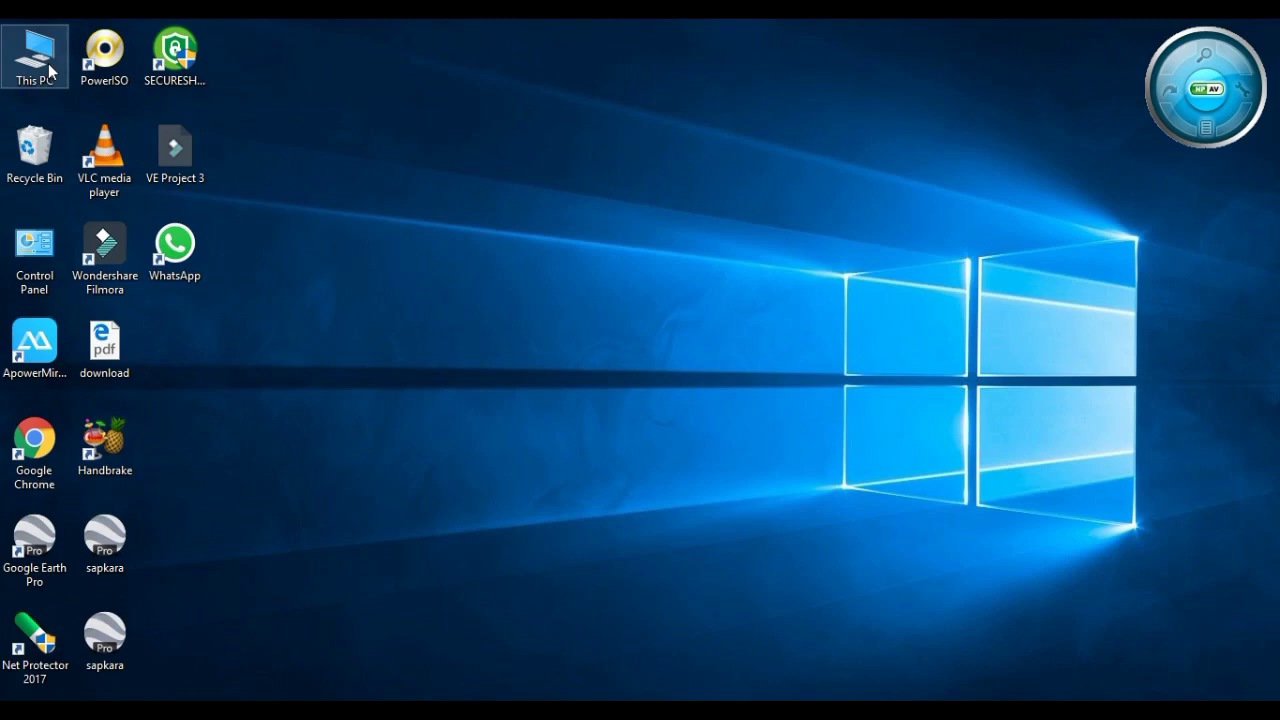
right_click(50, 70)
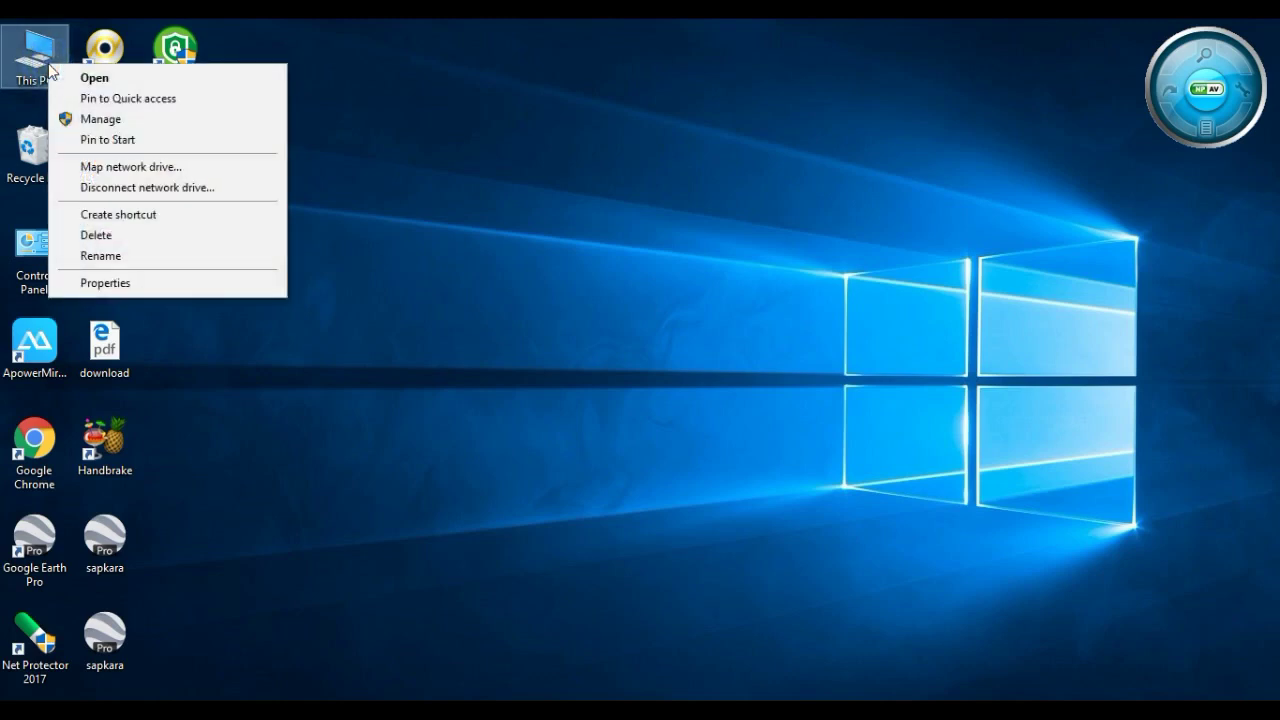
click(106, 284)
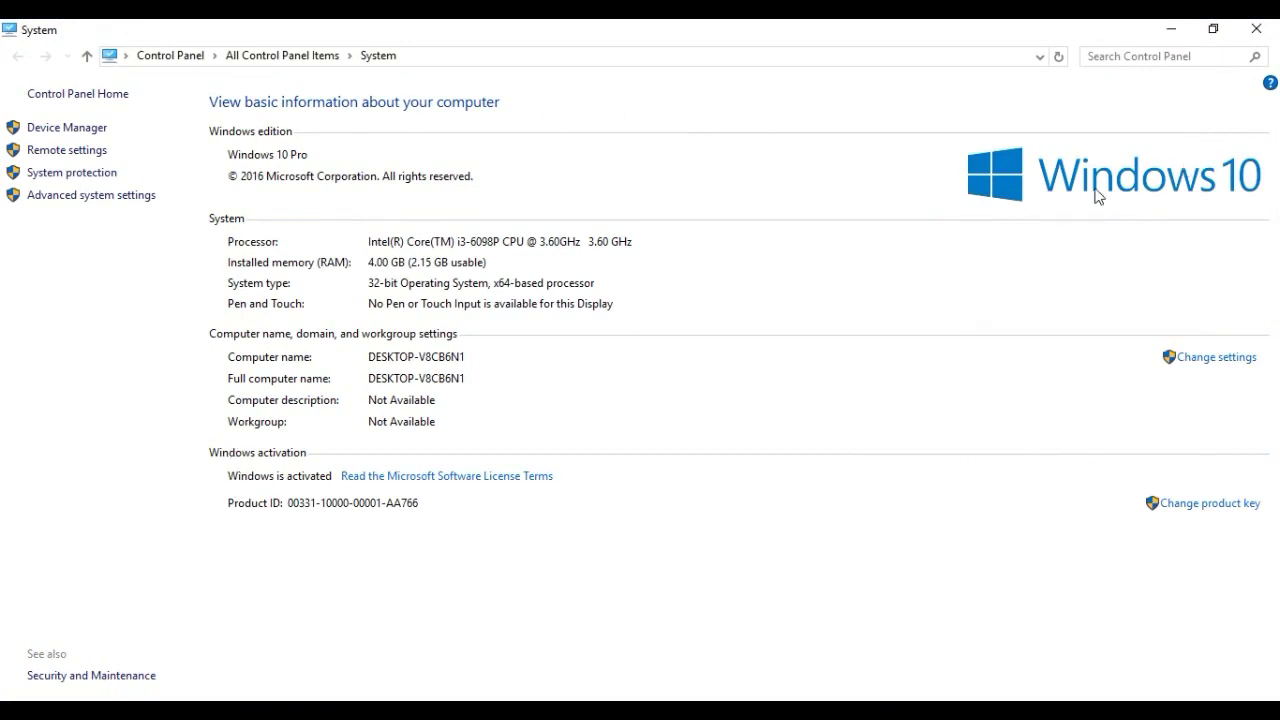
click(368, 286)
click(236, 479)
click(238, 156)
click(230, 482)
click(1257, 29)
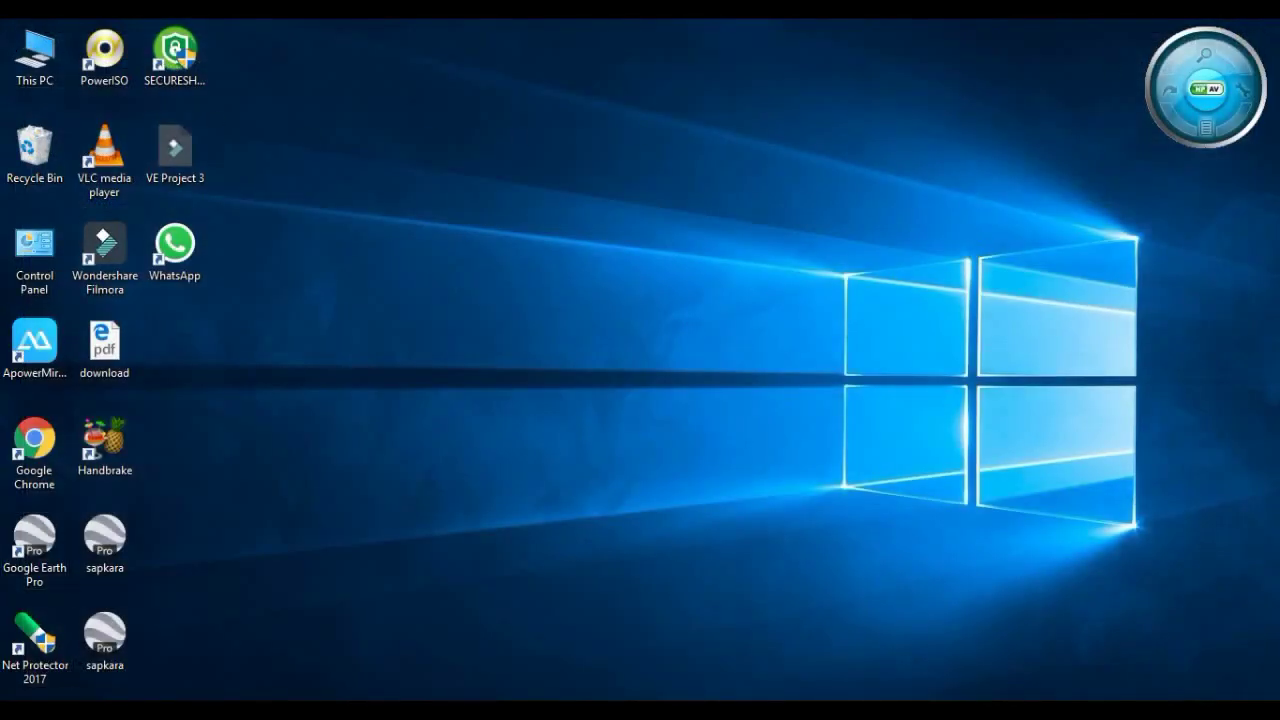
Reopen System properties via Start search 'thi' on This PC, then close it
key(super)
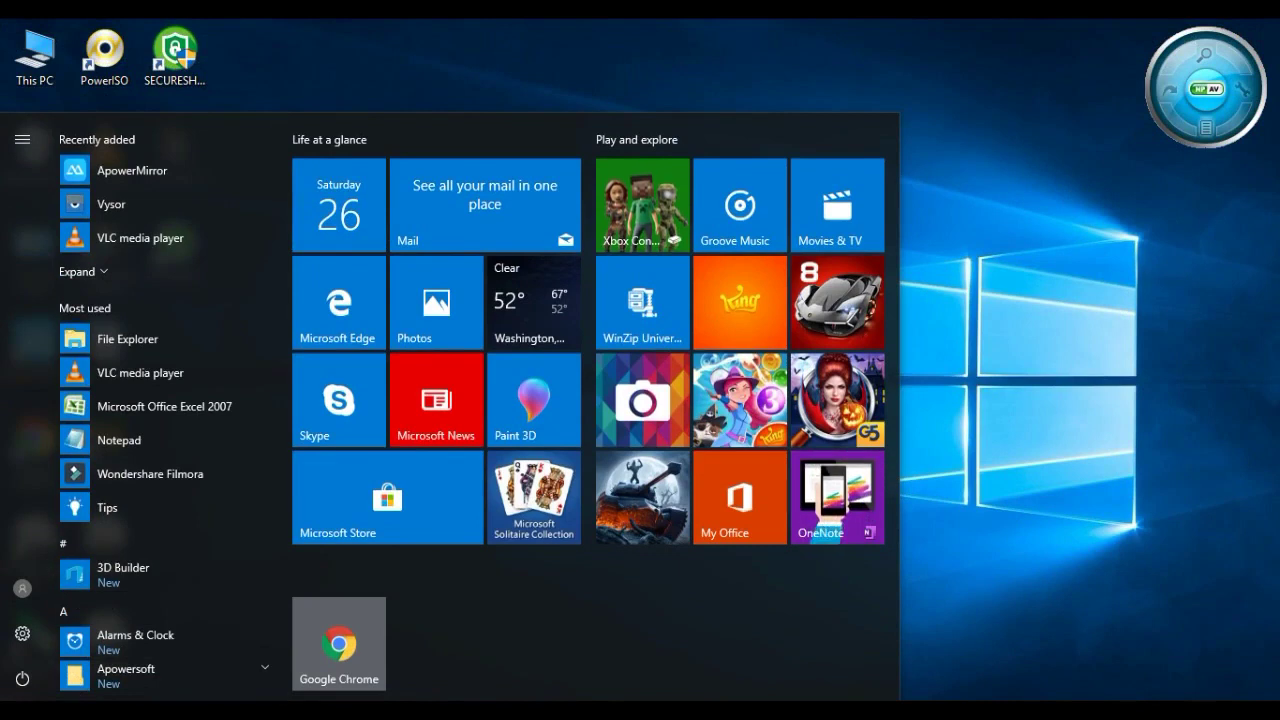
key(super)
text(thi)
right_click(183, 239)
click(142, 414)
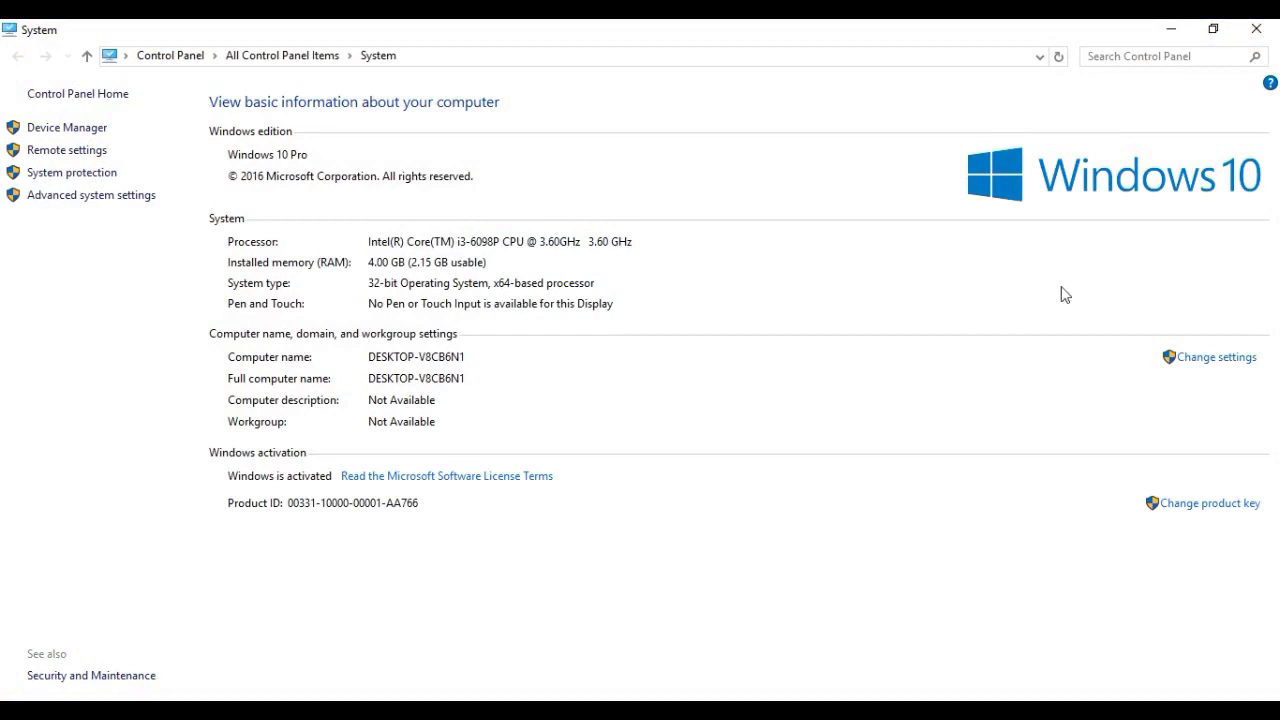
click(1262, 38)
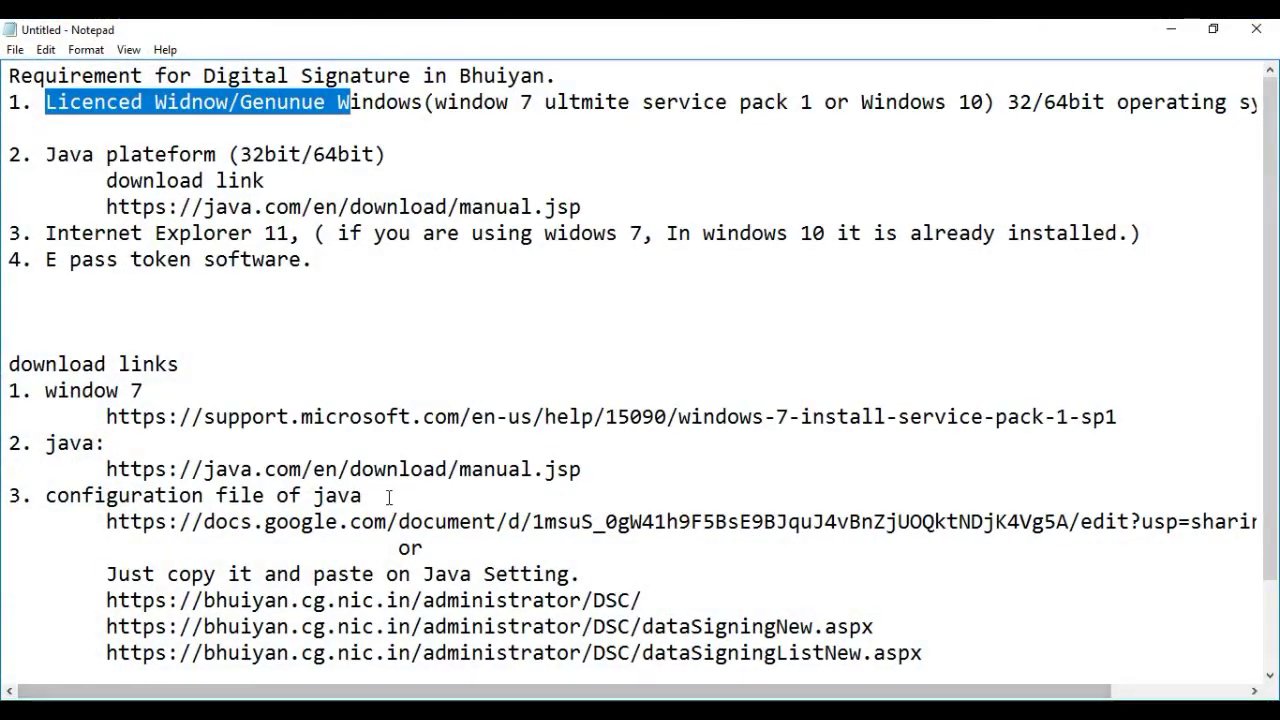
Search Control Panel for 'ja', find no Java entry, then minimize it
click(281, 315)
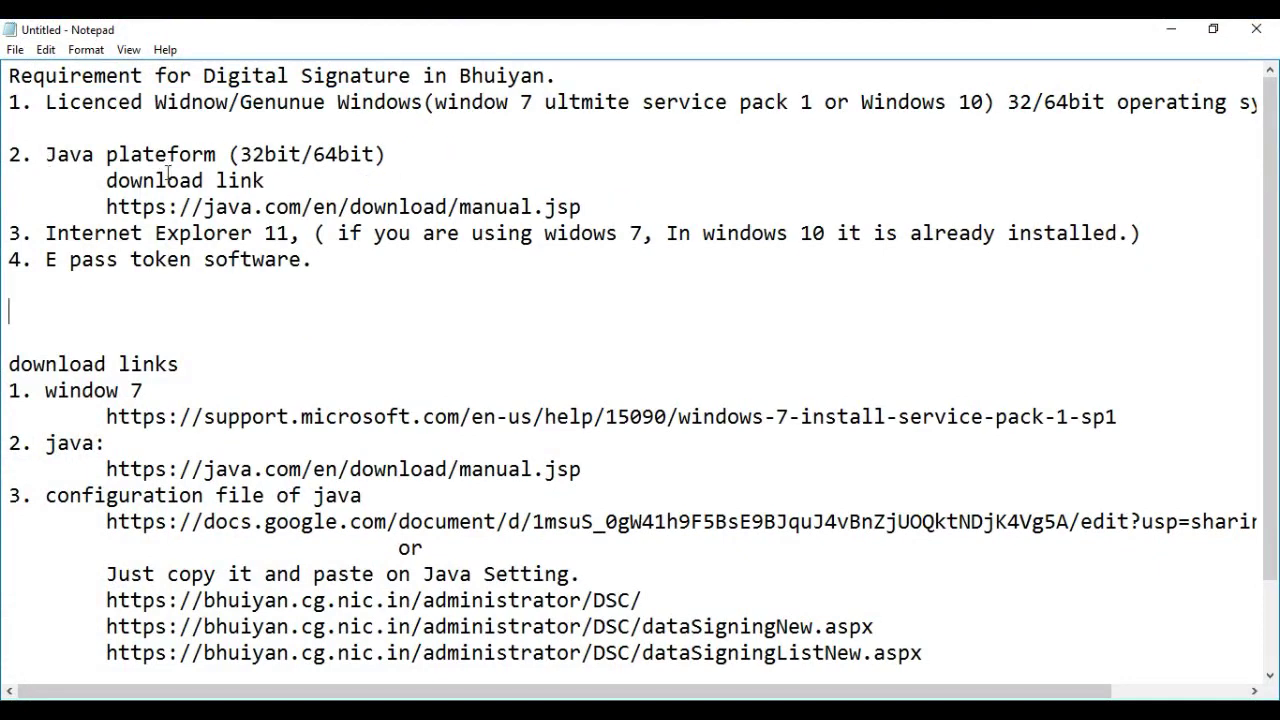
key(super+s)
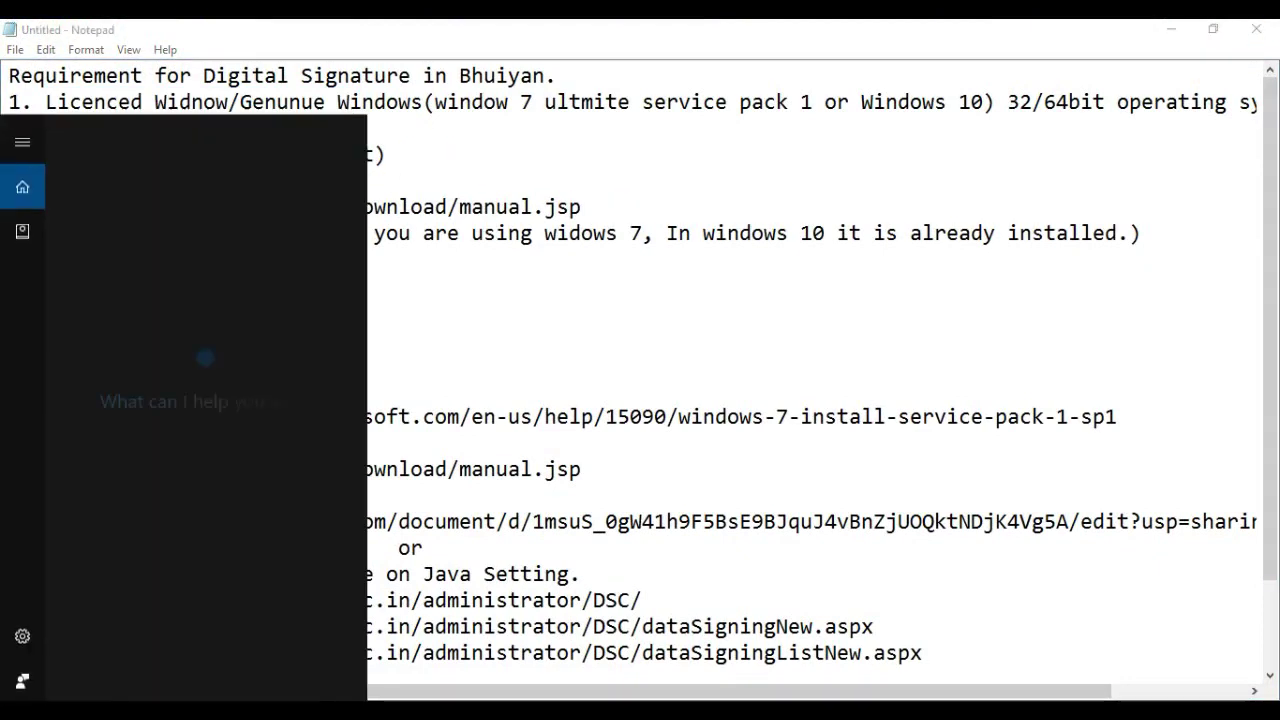
text(co)
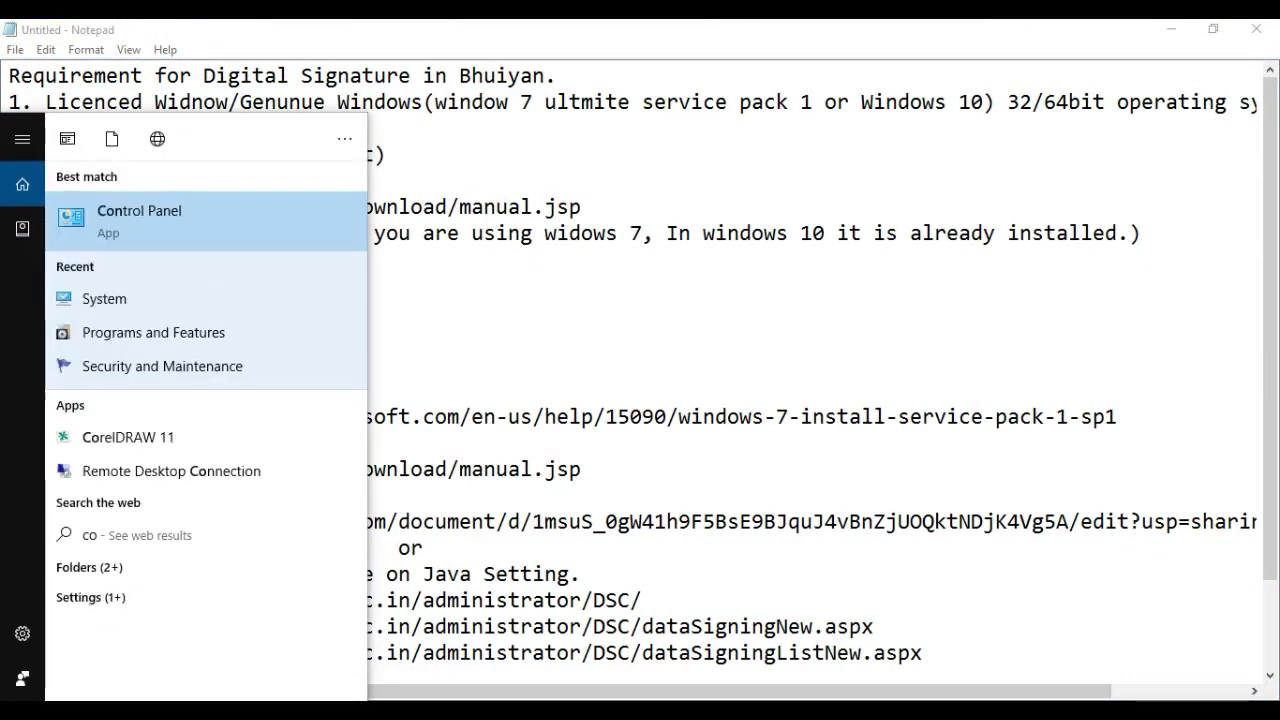
text(nrol)
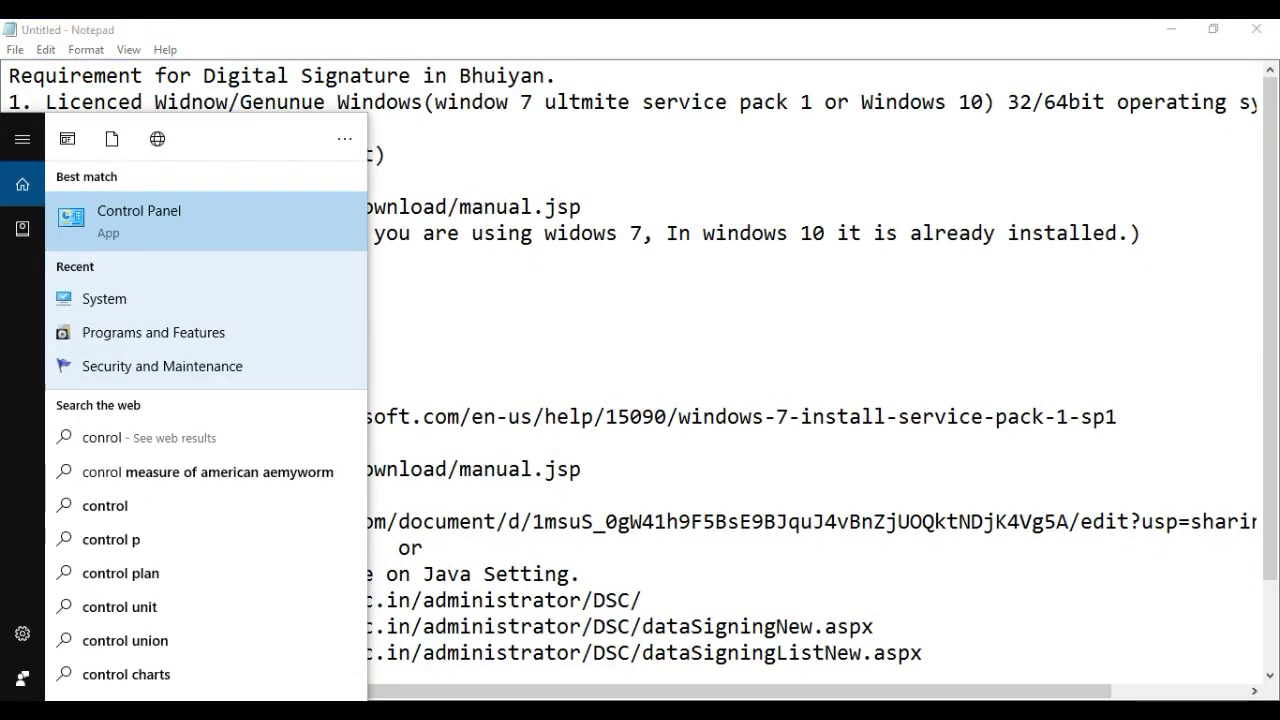
click(189, 240)
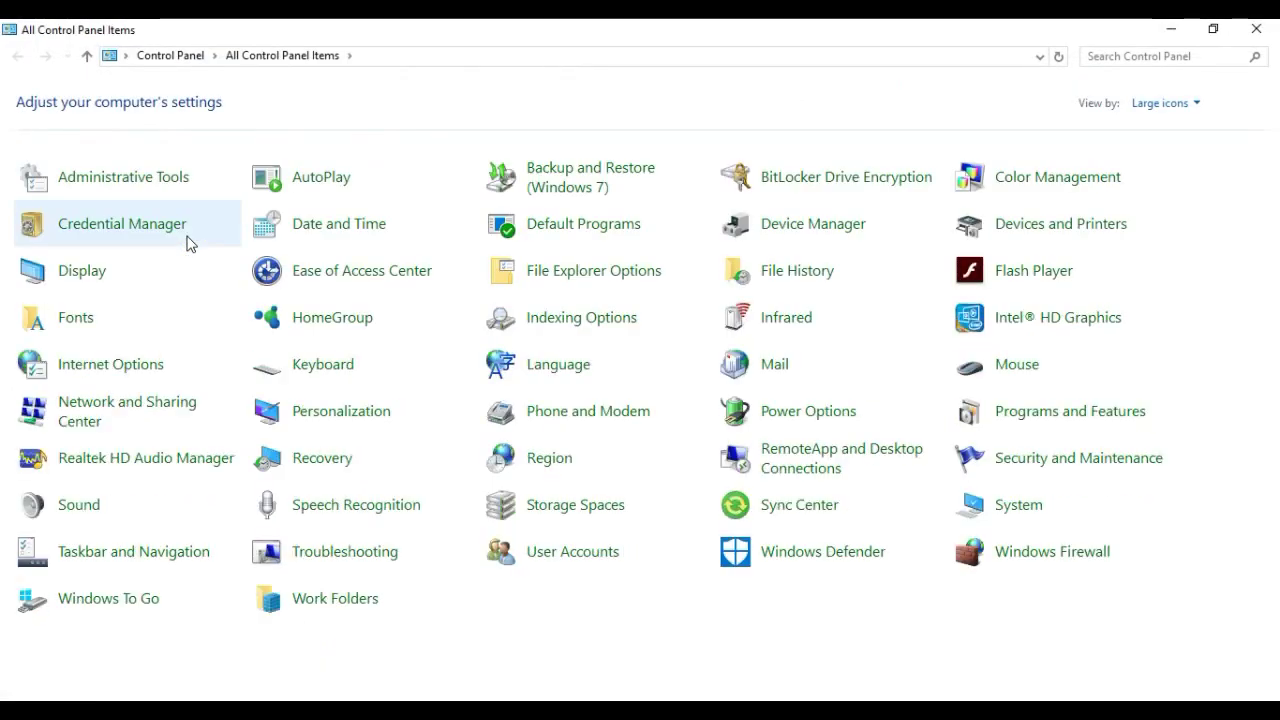
click(1157, 59)
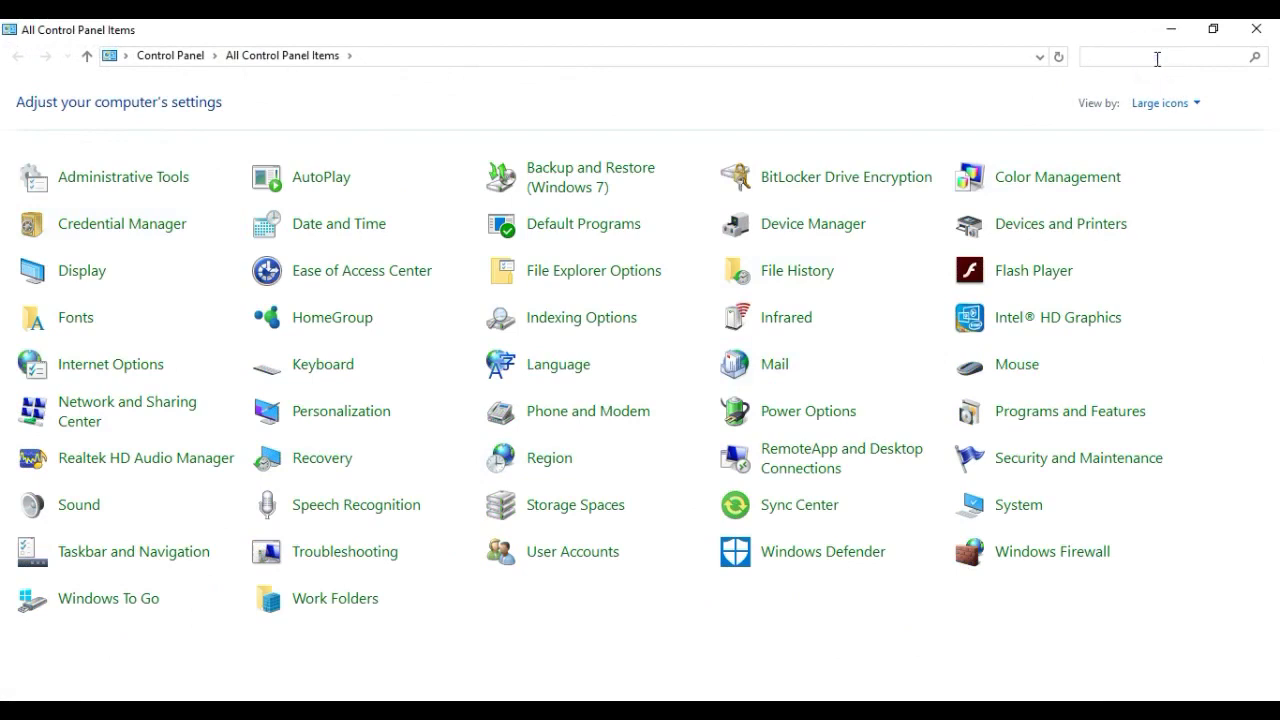
text(ja)
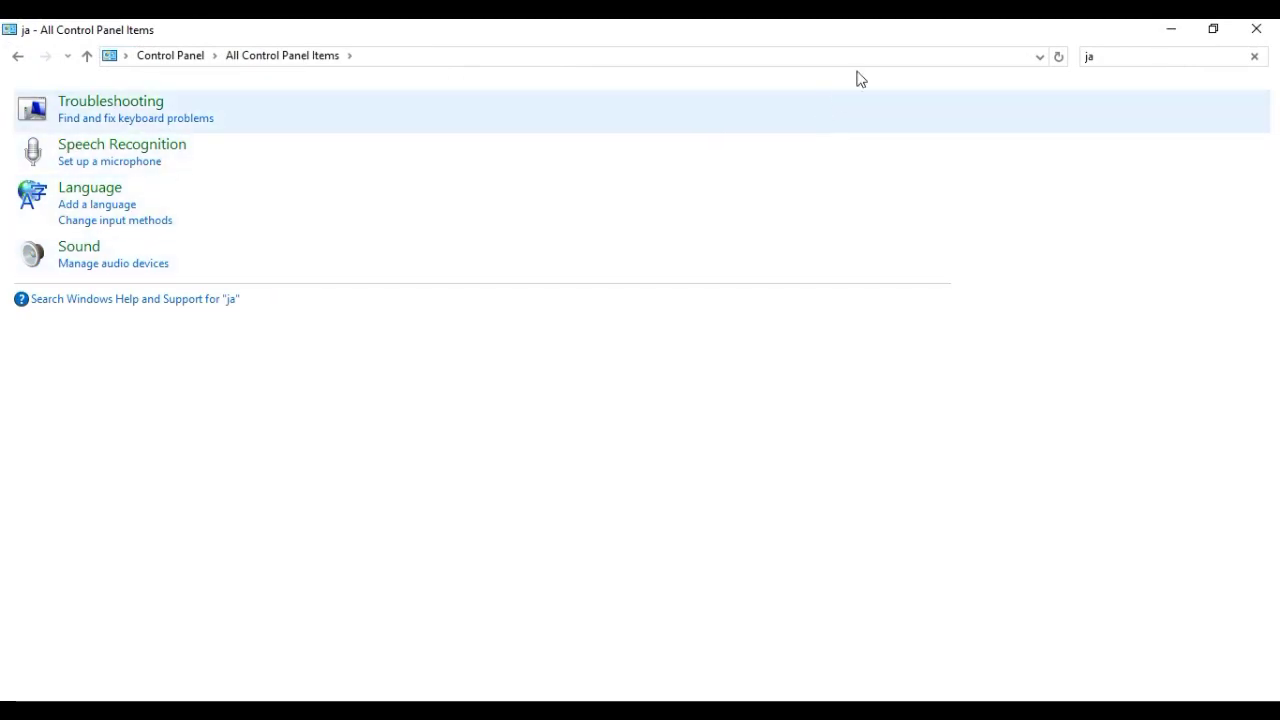
click(17, 56)
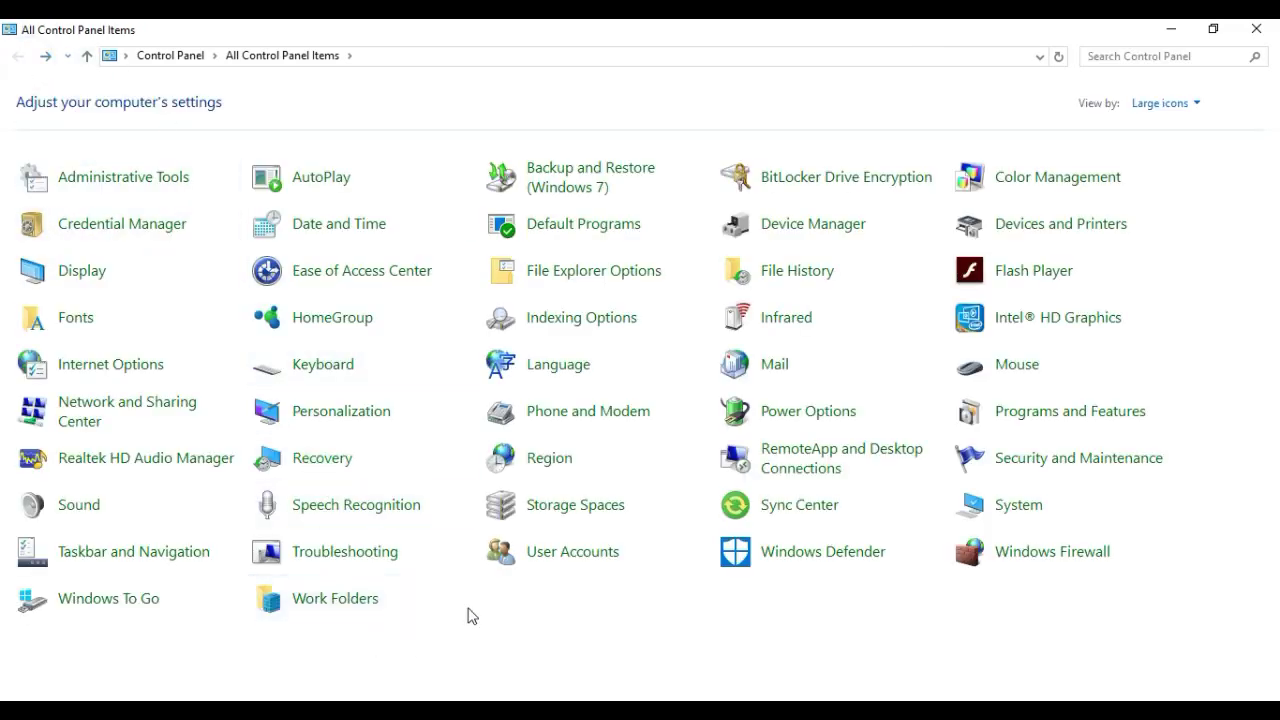
click(1170, 30)
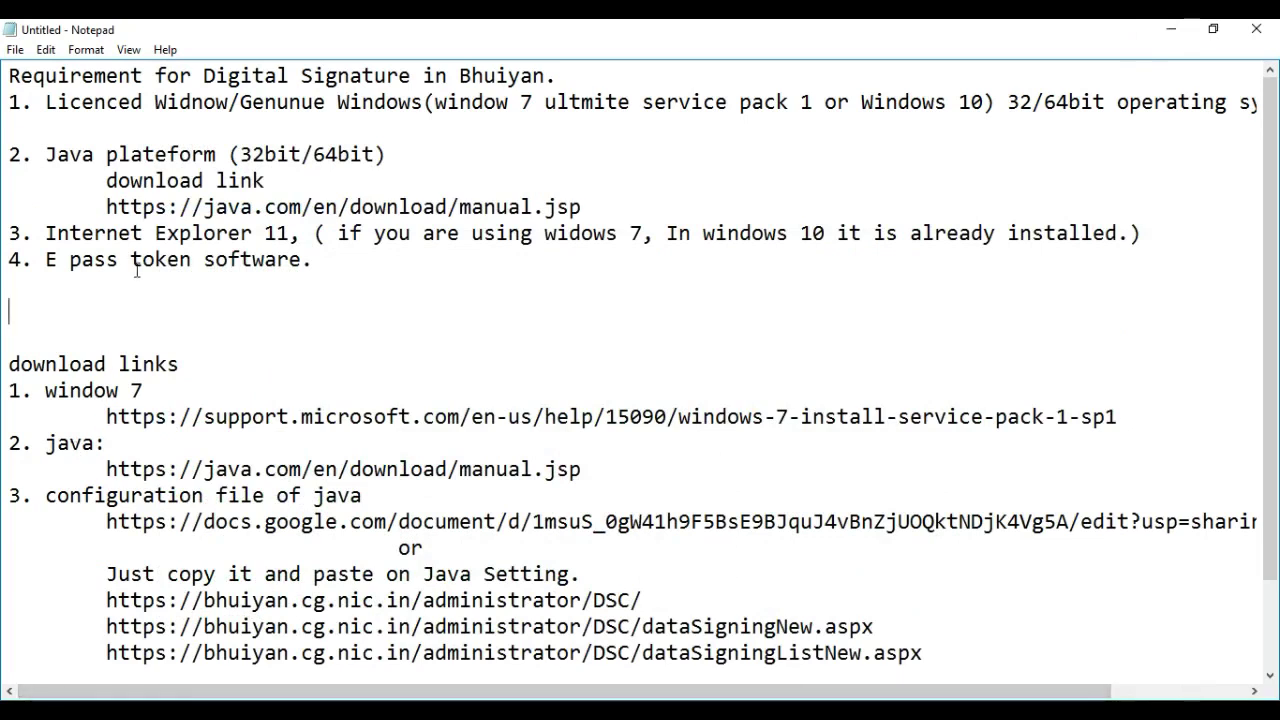
Copy the java.com download link from Notepad into reach of a new Chrome tab
drag(104, 206, 583, 207)
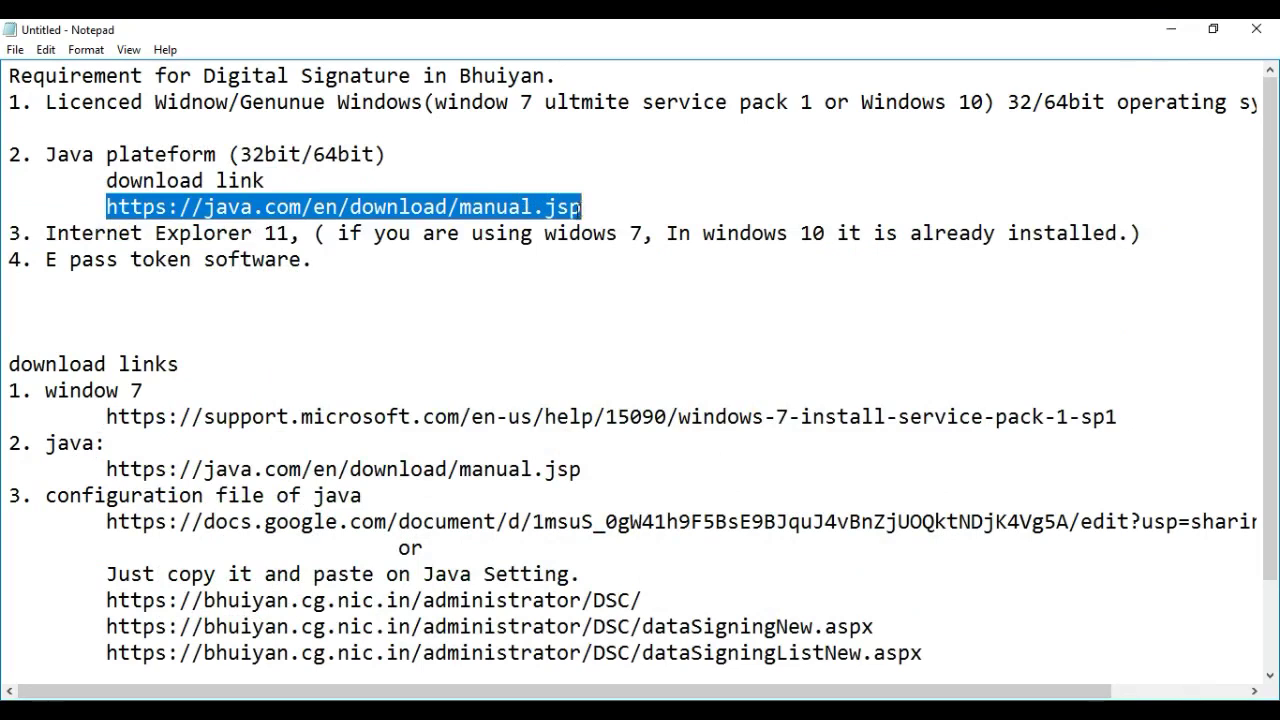
click(572, 206)
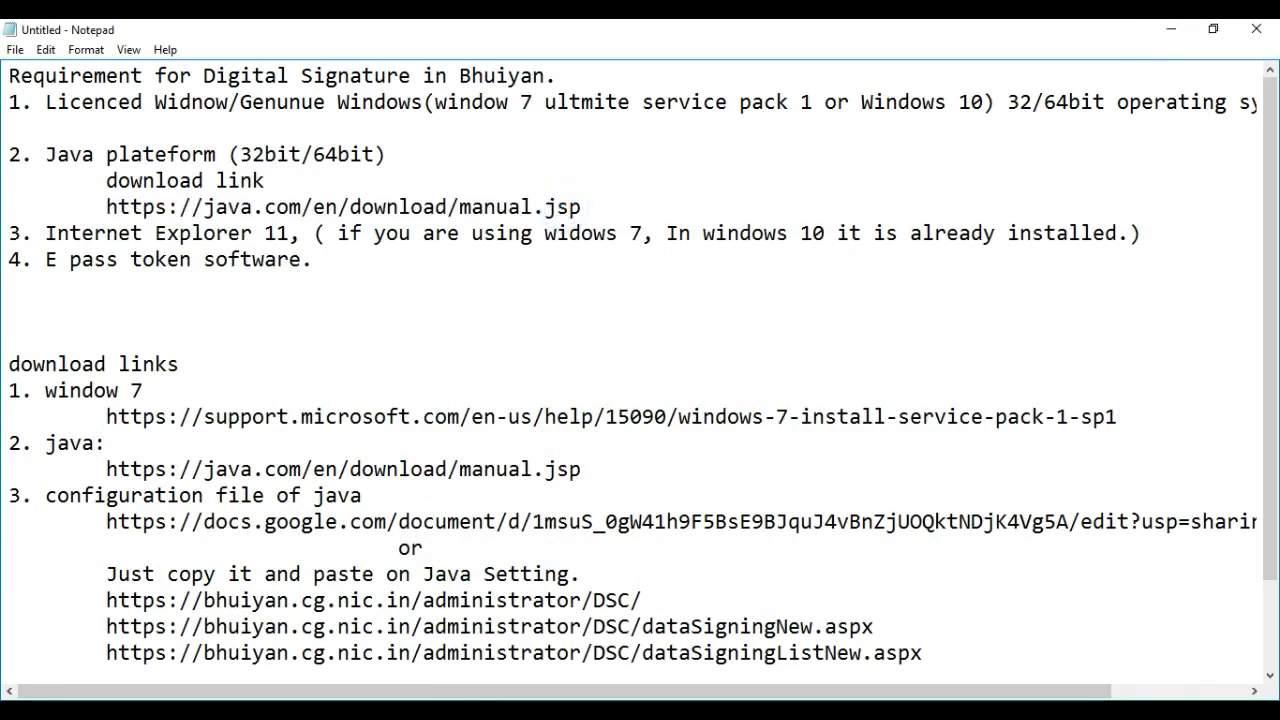
drag(280, 206, 106, 206)
drag(195, 206, 350, 187)
click(350, 206)
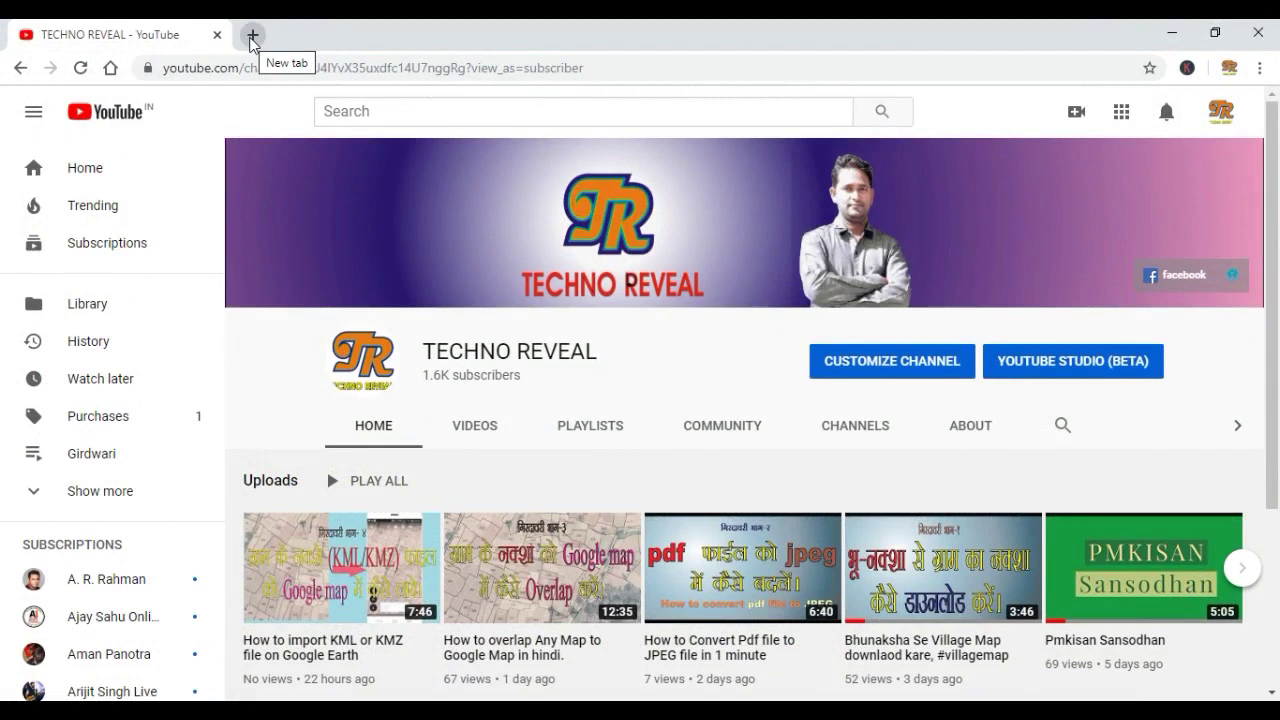
click(252, 36)
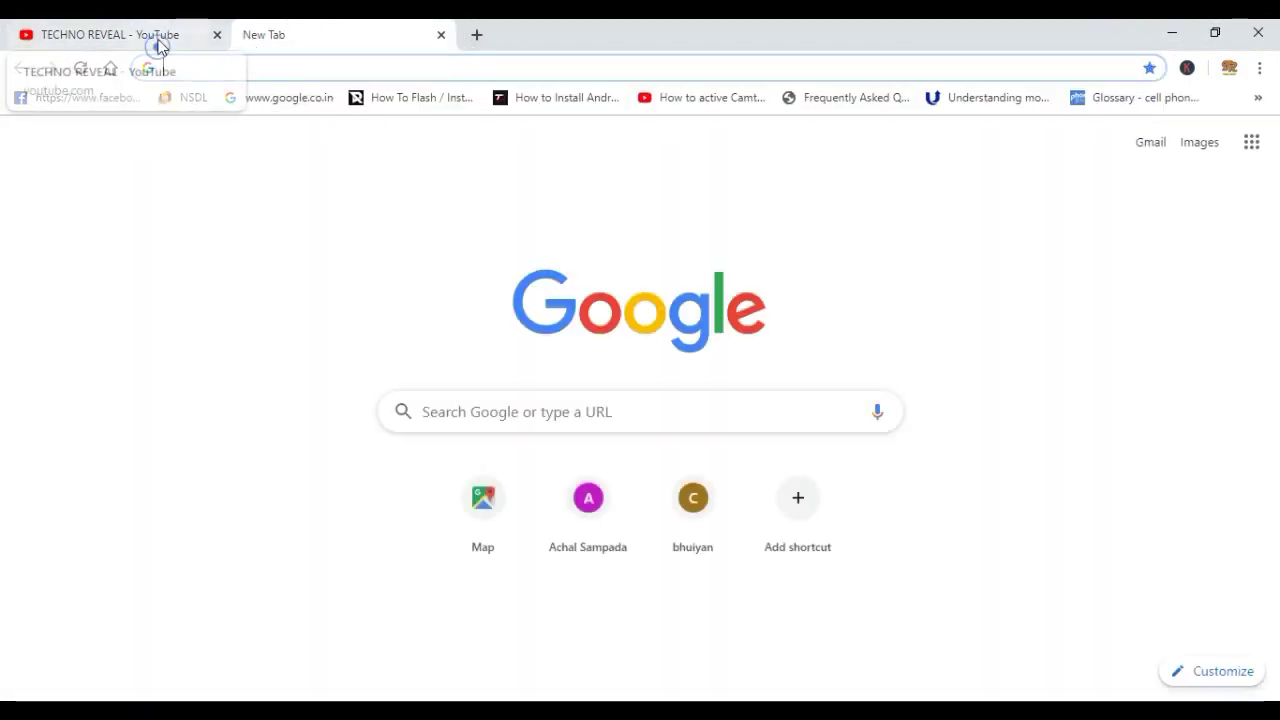
click(157, 42)
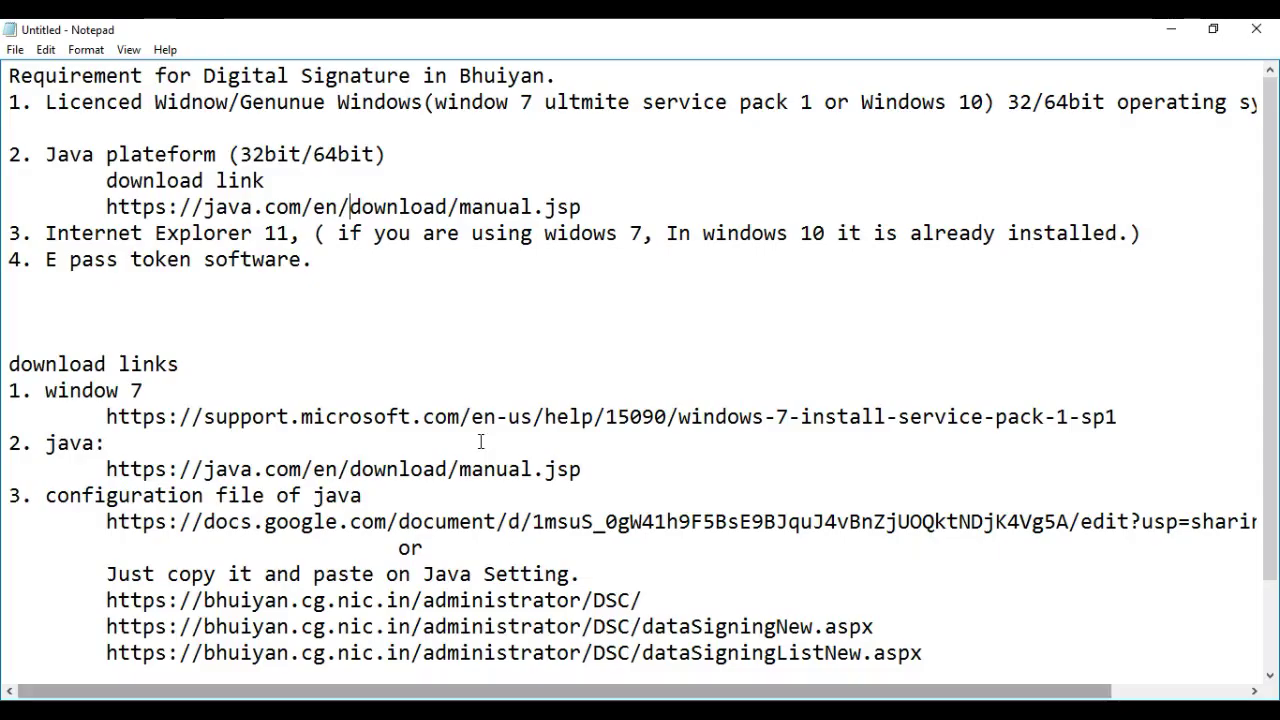
drag(580, 208, 105, 207)
key(ctrl+c)
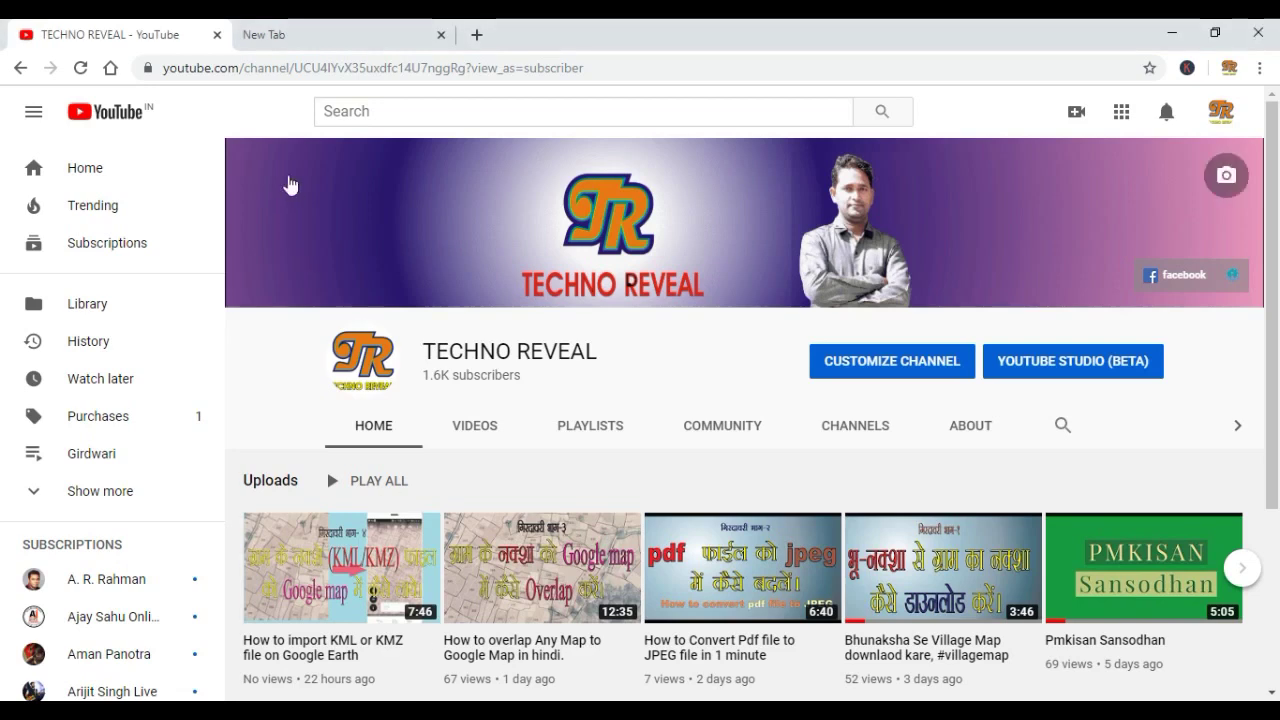
click(319, 37)
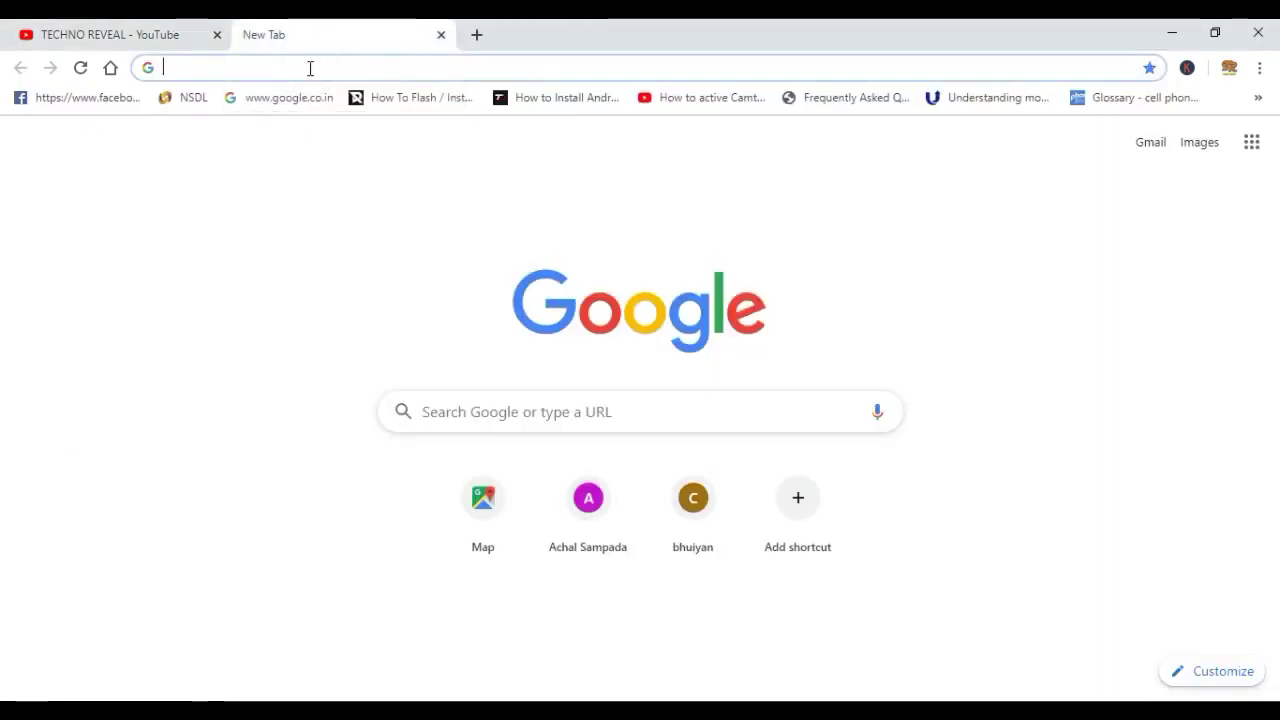
Paste the Java link into the new tab and scroll the java.com manual download page
key(ctrl+v)
key(Return)
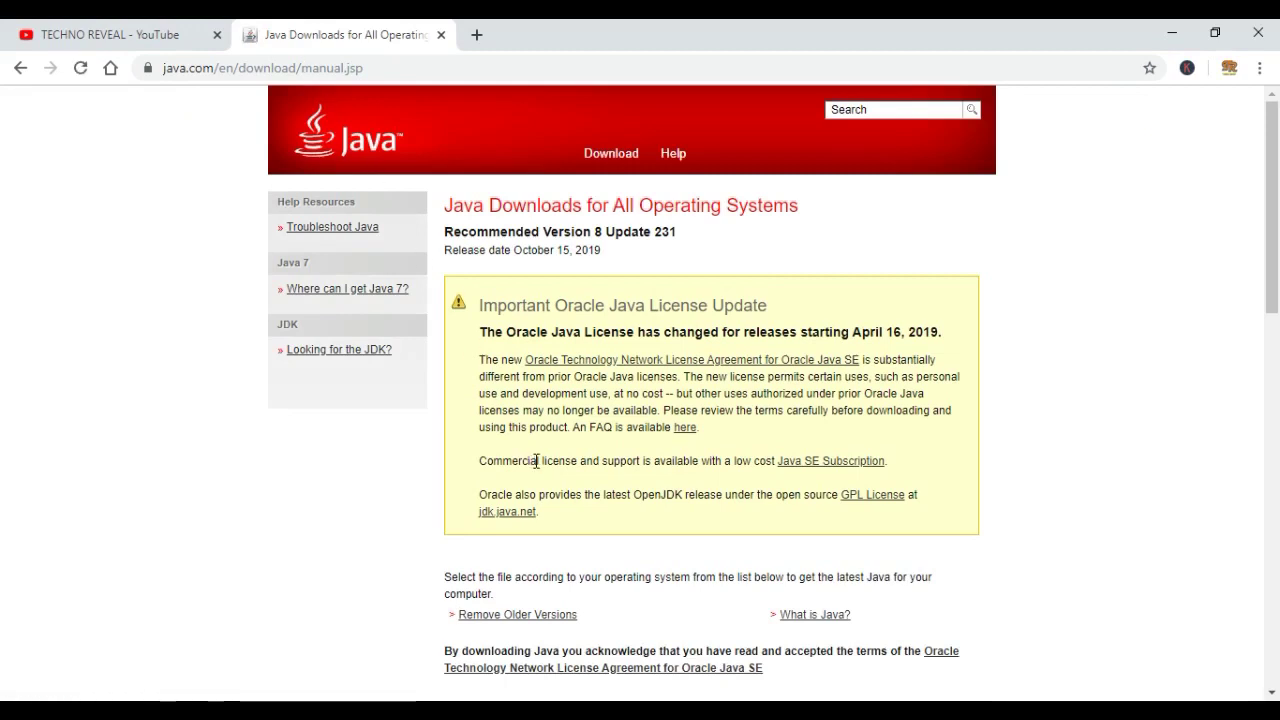
scroll(563, 437, down, 3)
scroll(603, 408, down, 1)
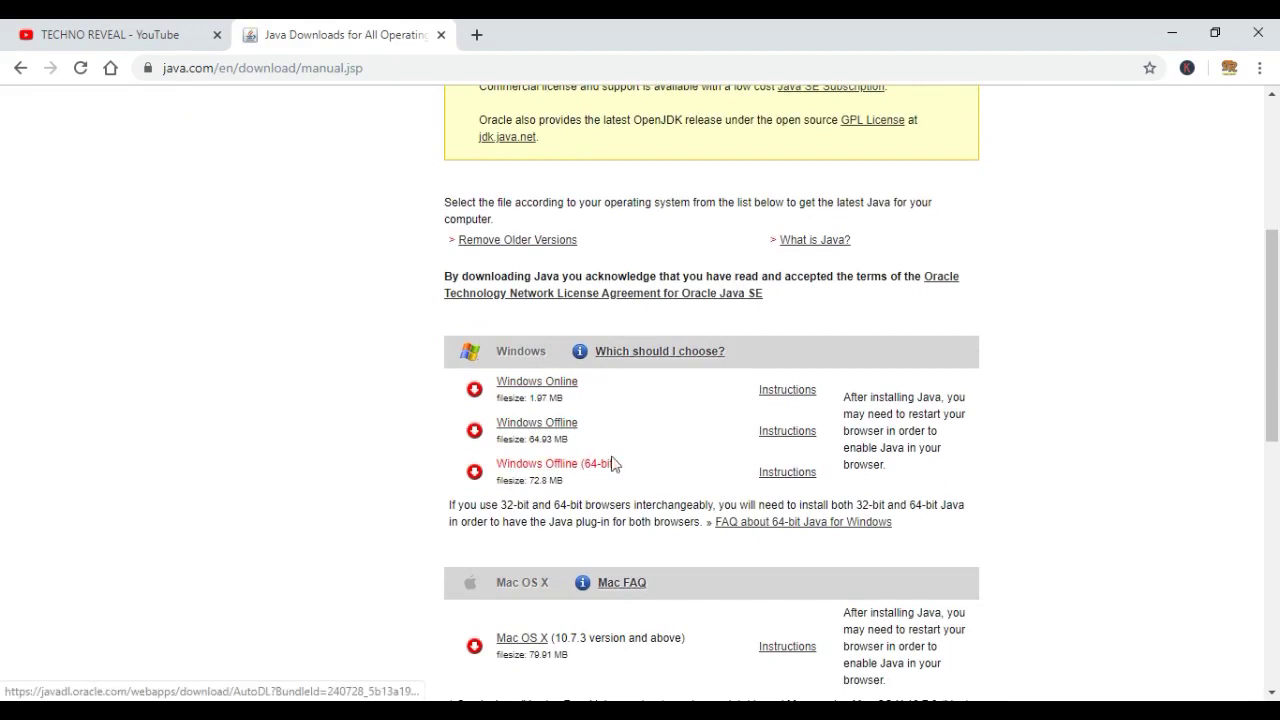
scroll(551, 365, down, 1)
scroll(553, 360, down, 1)
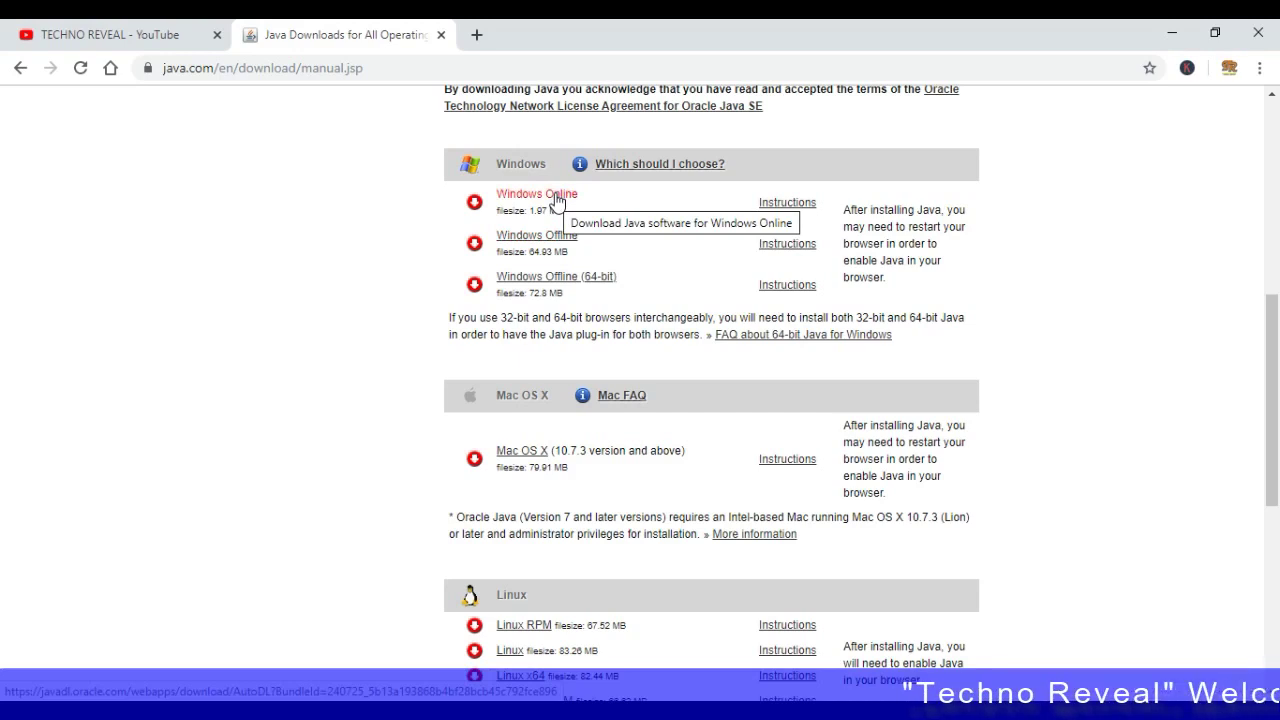
Download the Windows Offline jre-8u231 installer, pause it at 5.1 MB, and minimize Chrome
click(557, 196)
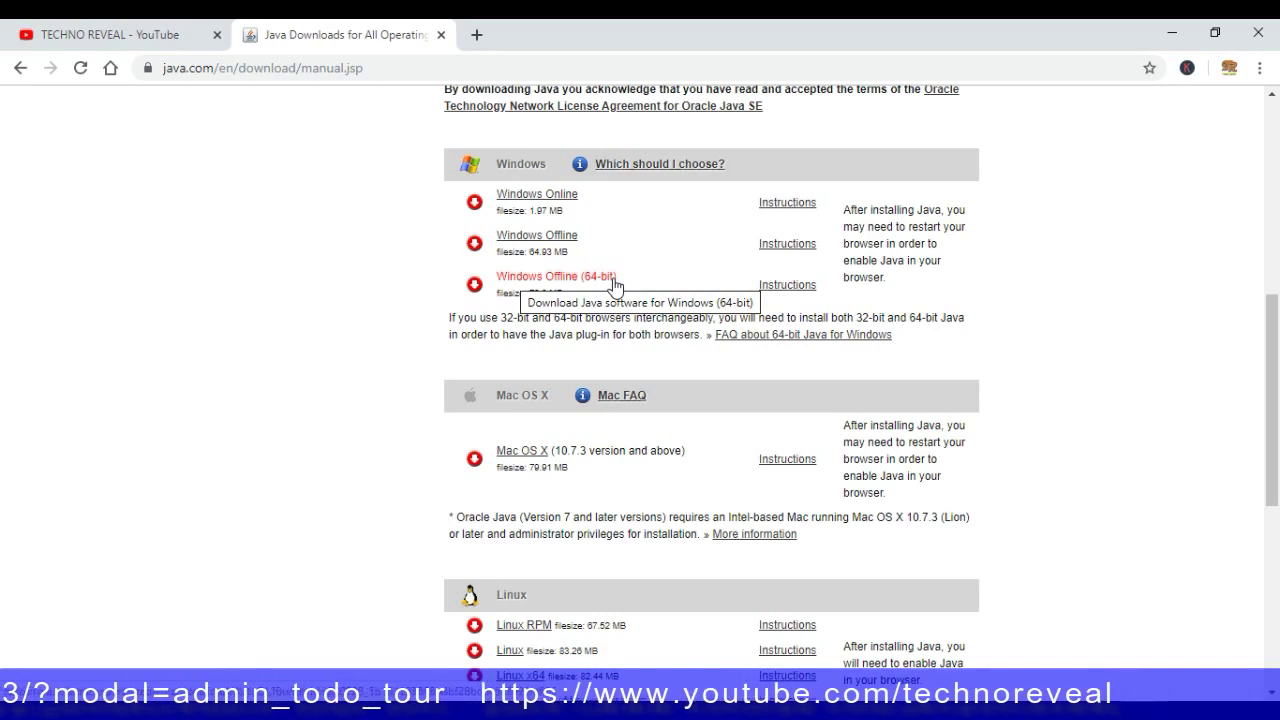
click(541, 243)
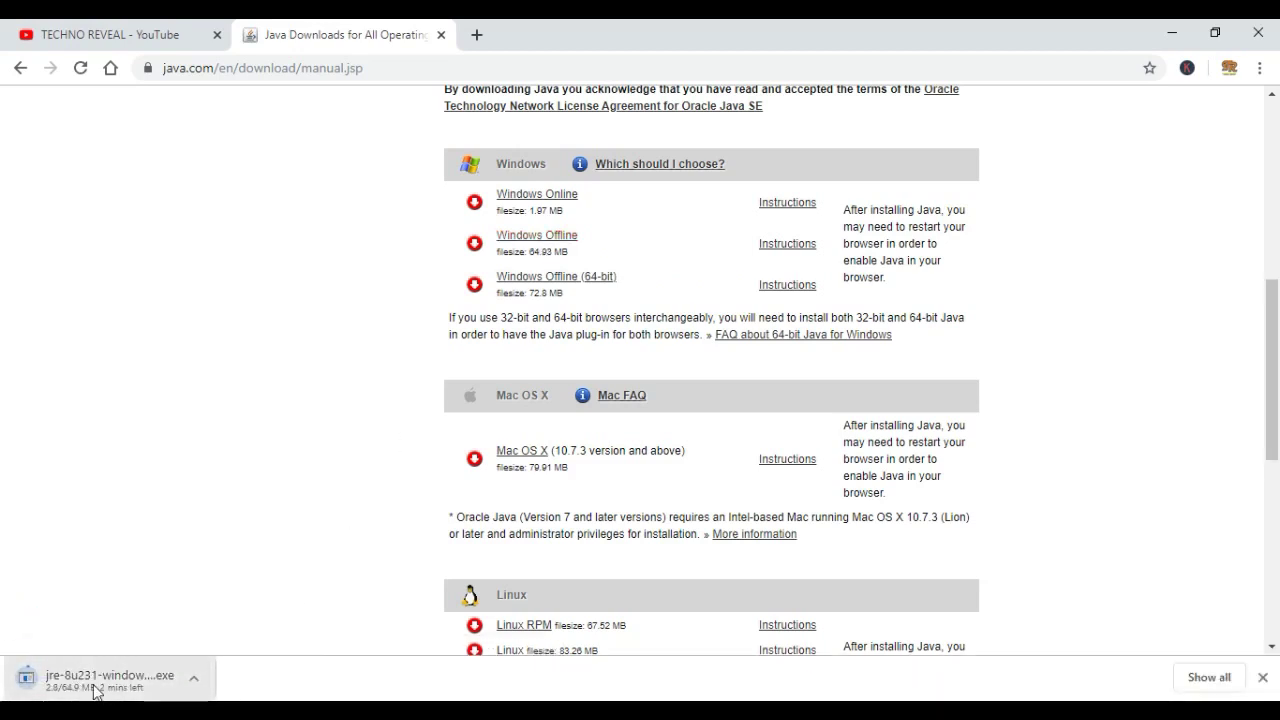
click(195, 679)
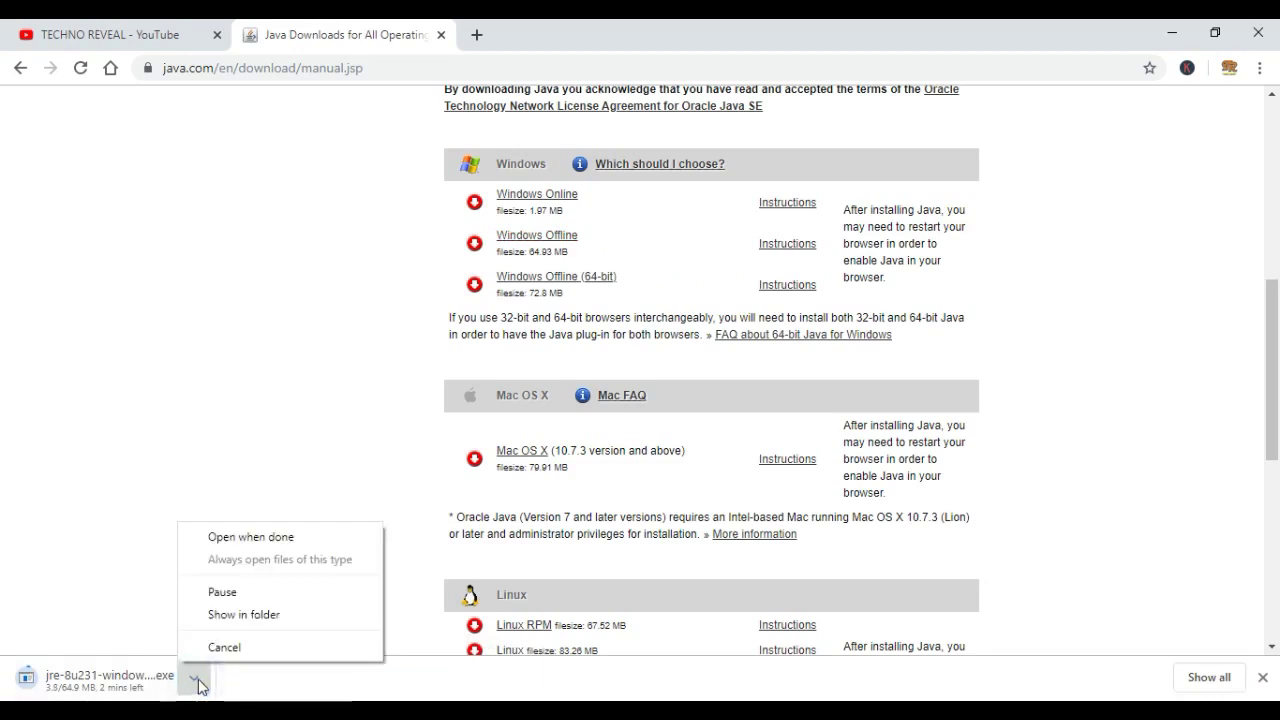
click(222, 595)
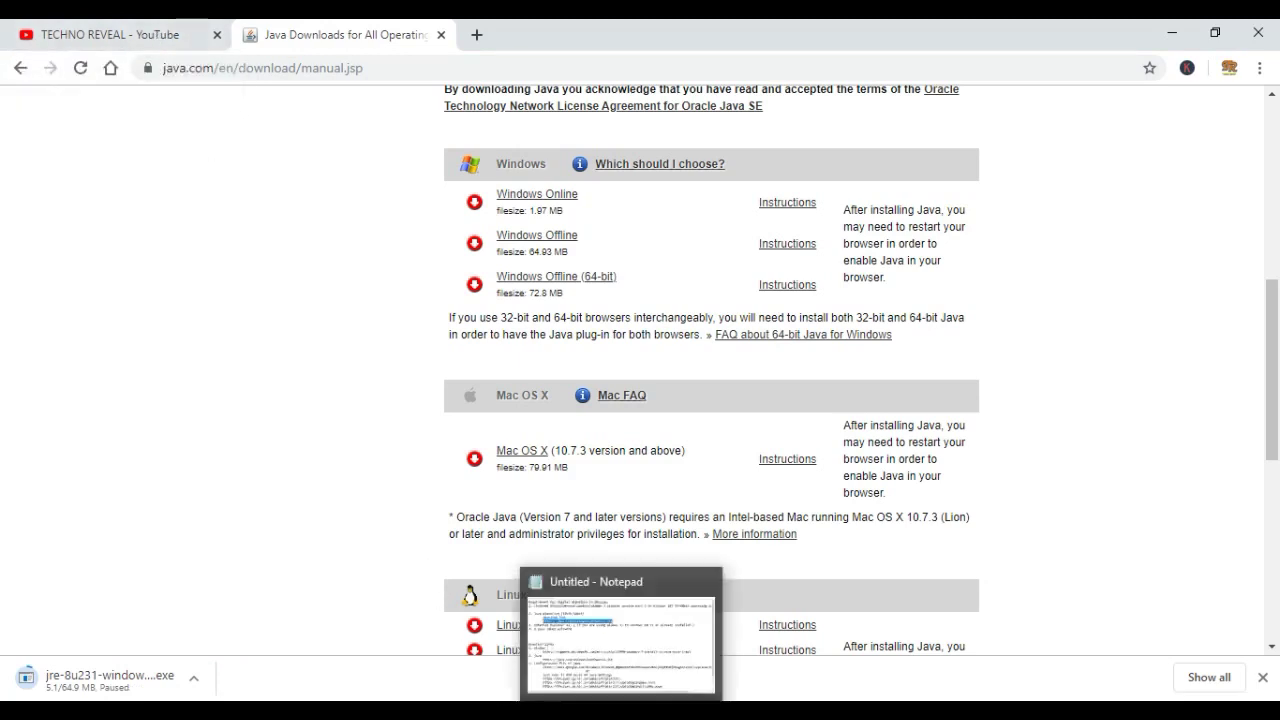
click(1172, 35)
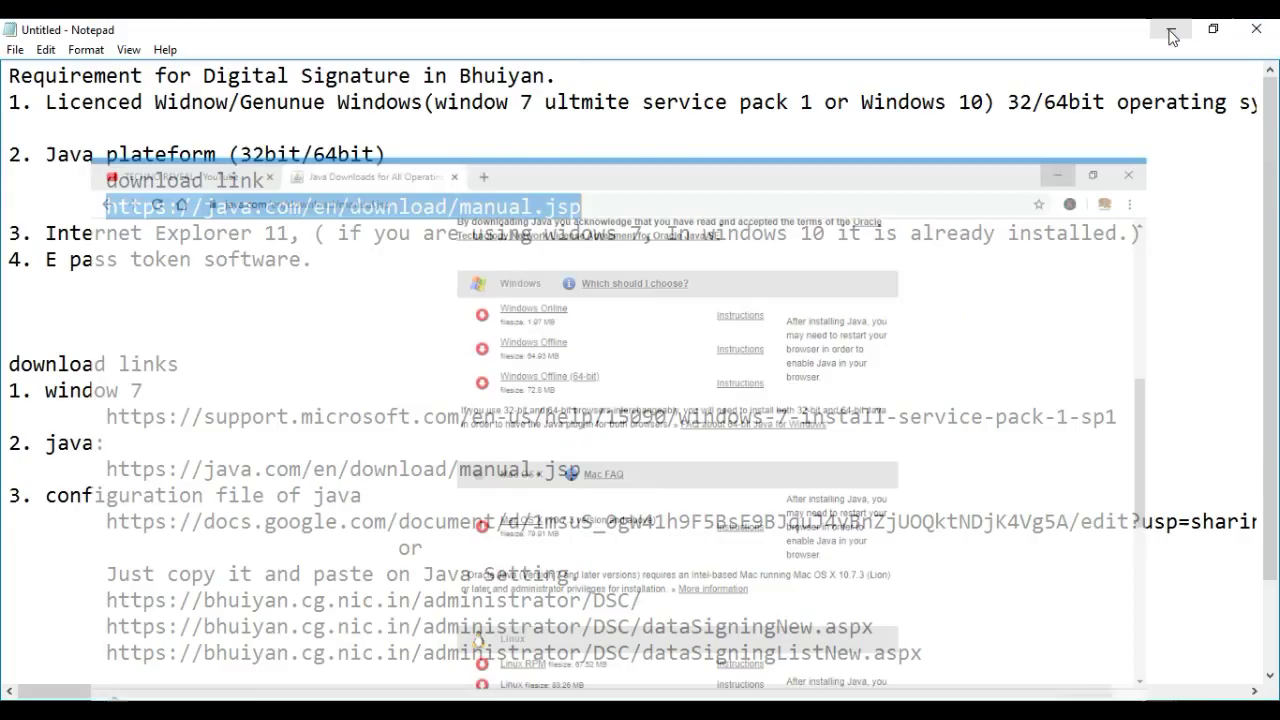
Run jre-8u231-windows-i586 from This PC's Downloads folder as administrator
click(1171, 27)
double_click(38, 60)
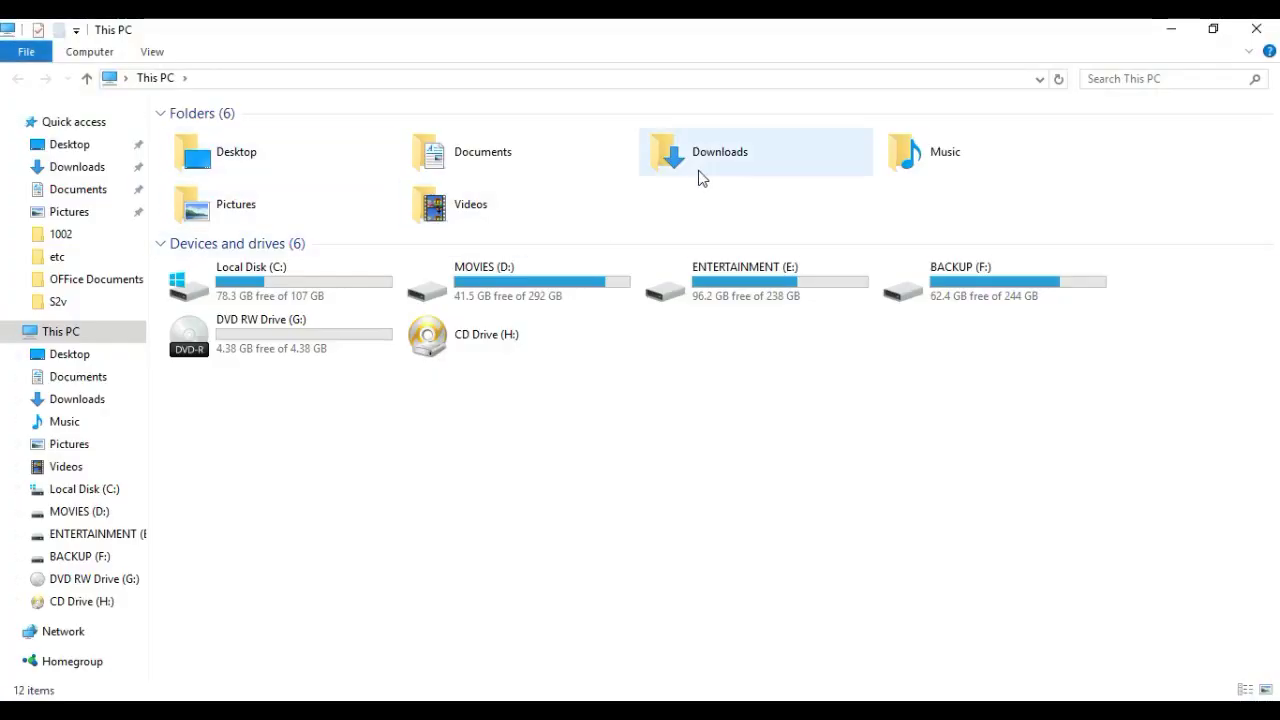
double_click(700, 177)
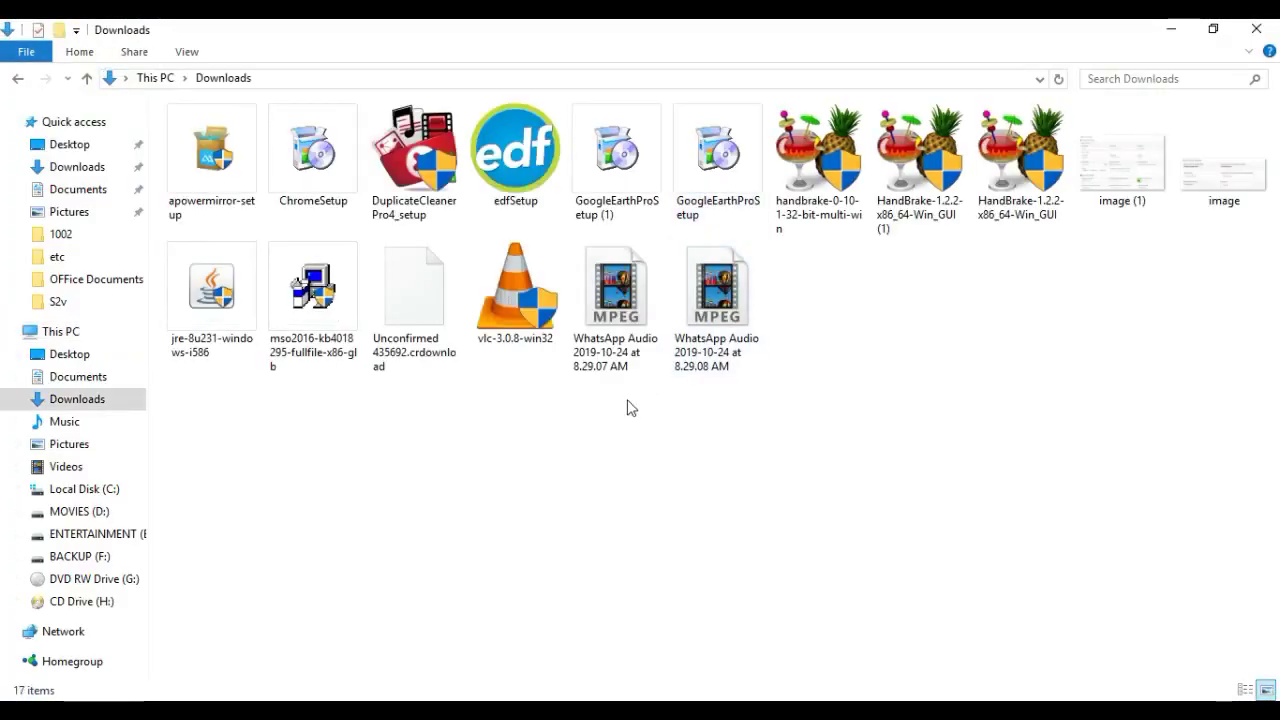
click(208, 300)
right_click(208, 300)
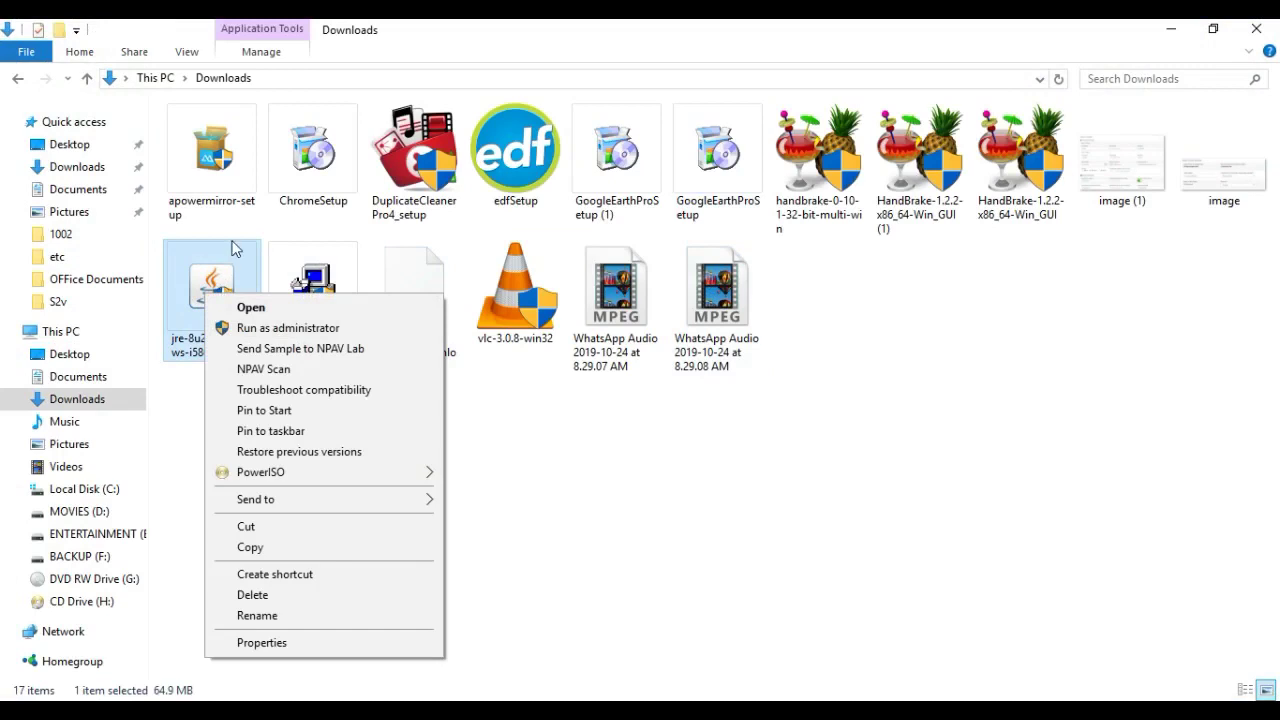
click(258, 333)
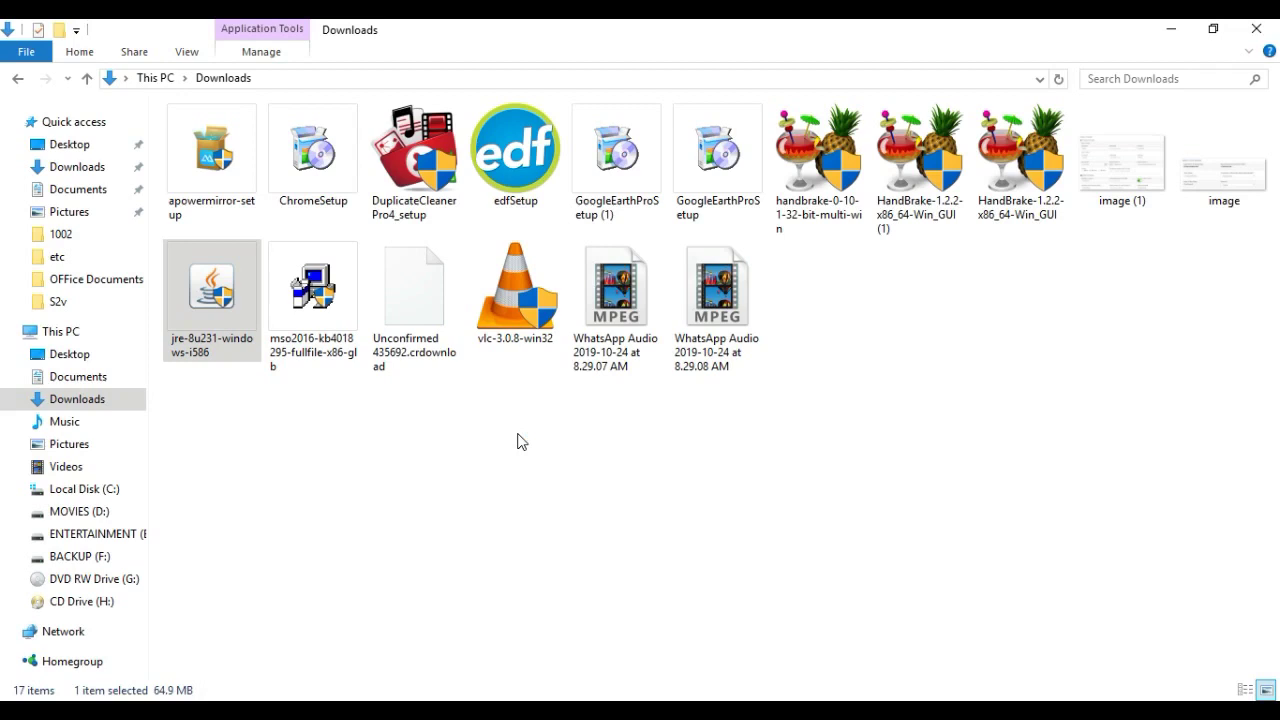
click(1171, 28)
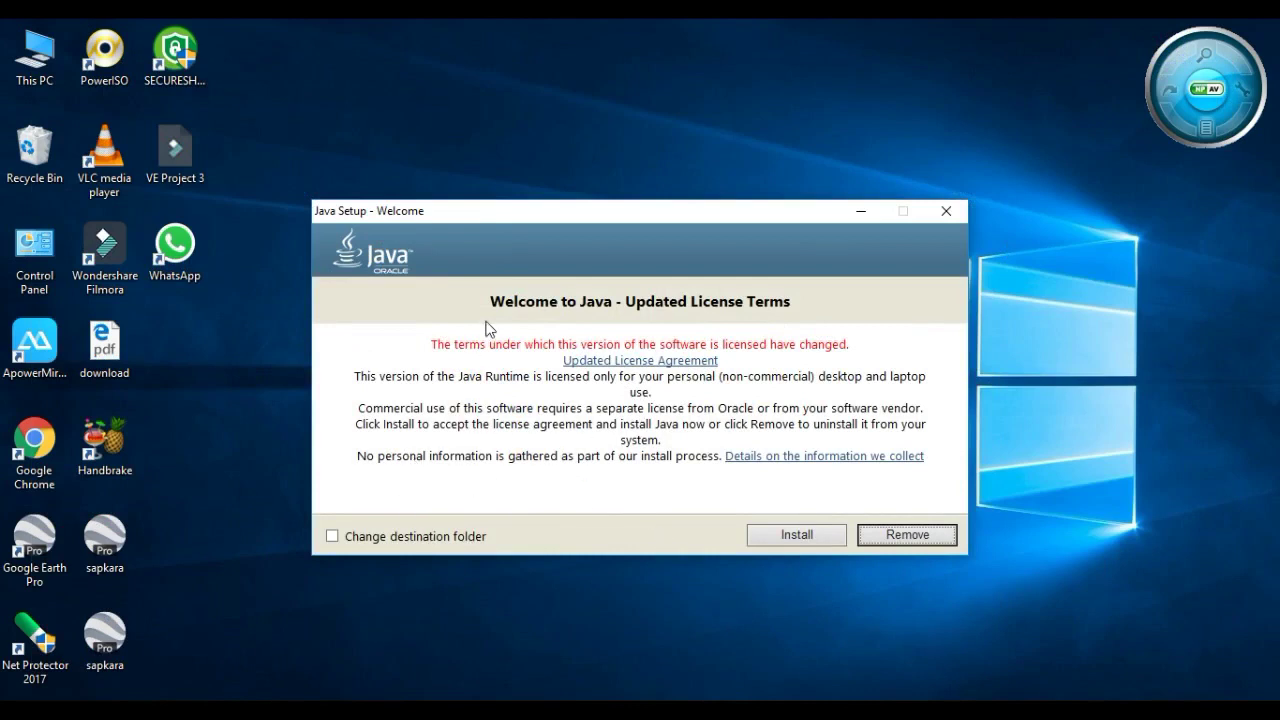
Accept the license terms and install Java from the Welcome dialog
click(792, 541)
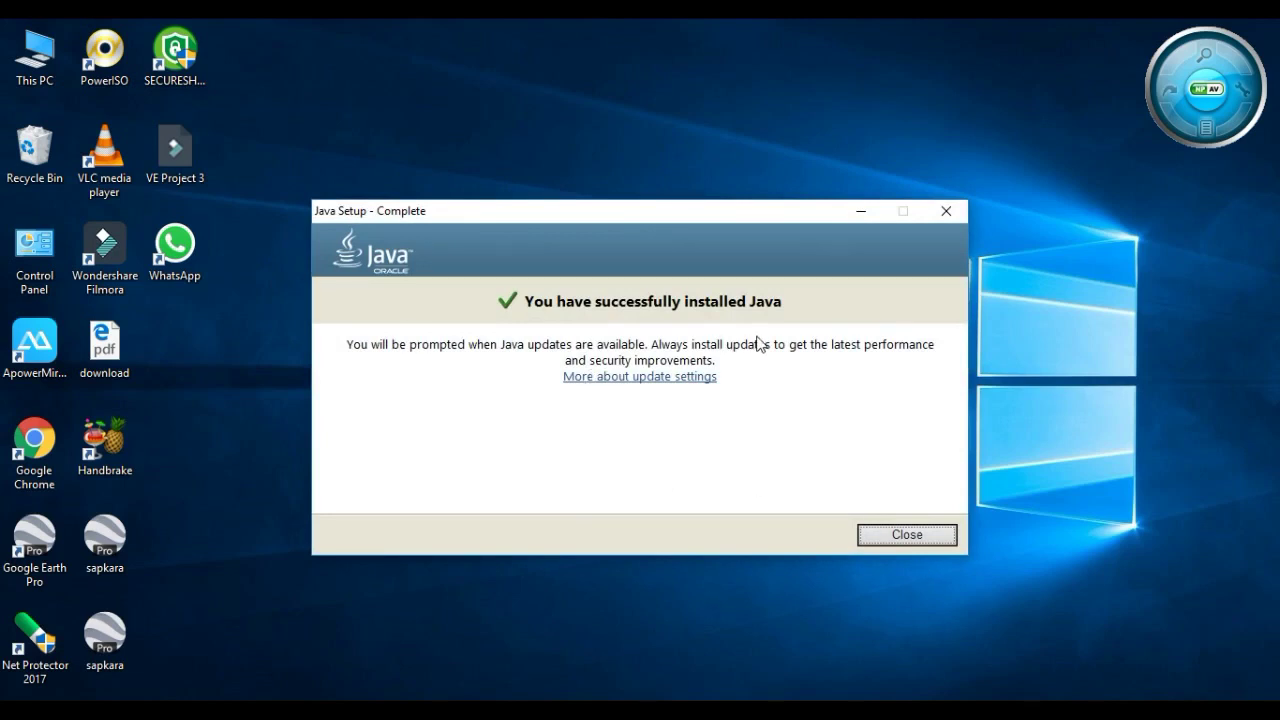
Close Java Setup after 'You have successfully installed Java' appears
click(906, 535)
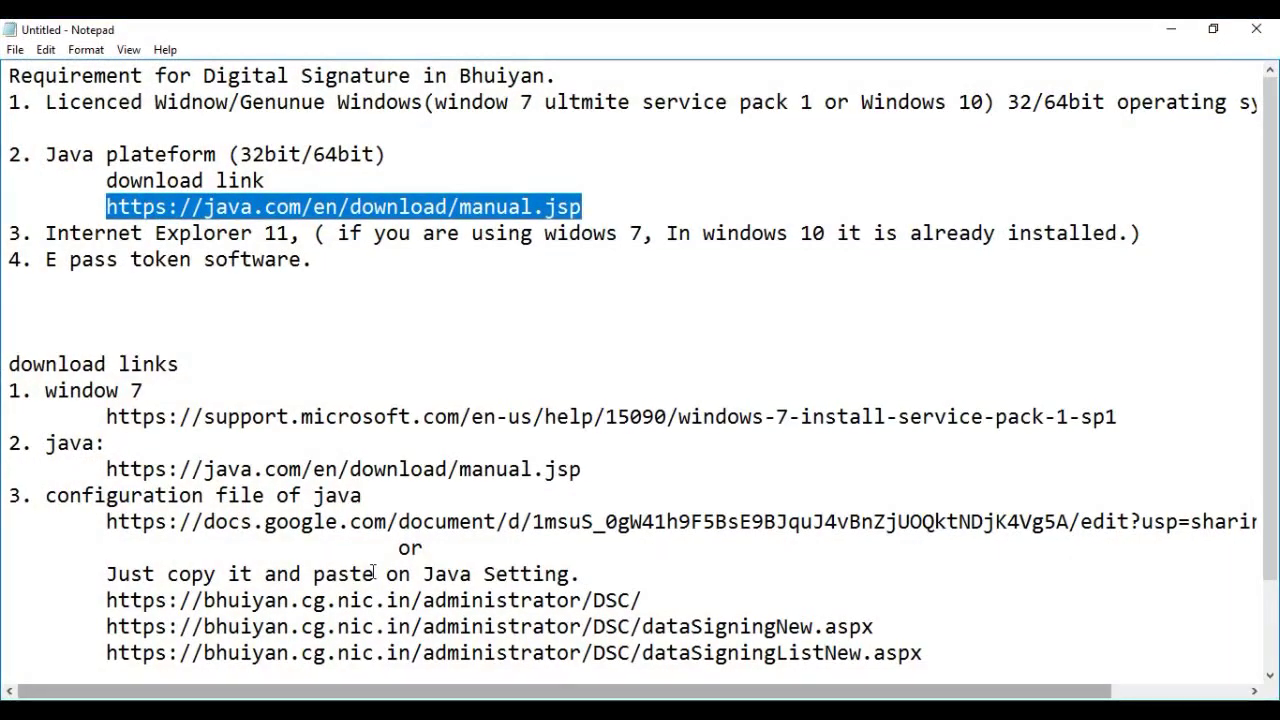
Mark the download link line in Notepad, then search Windows for 'contr'
click(272, 299)
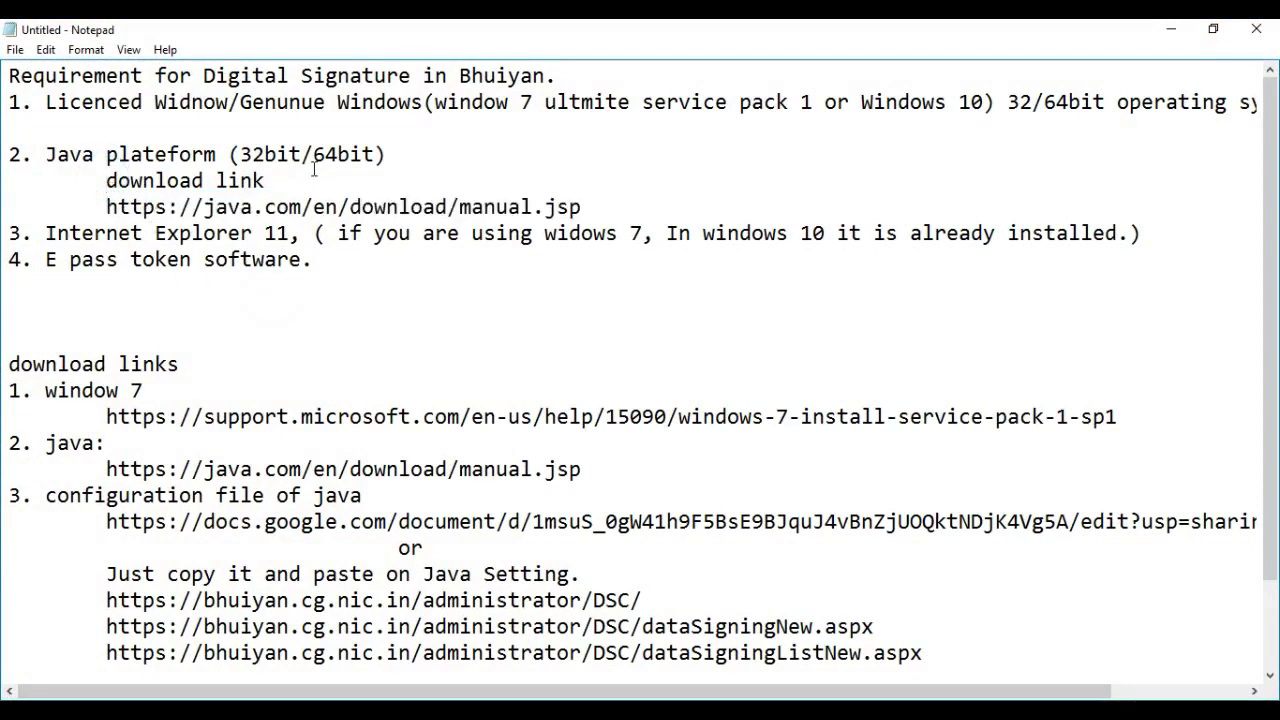
drag(277, 180, 106, 181)
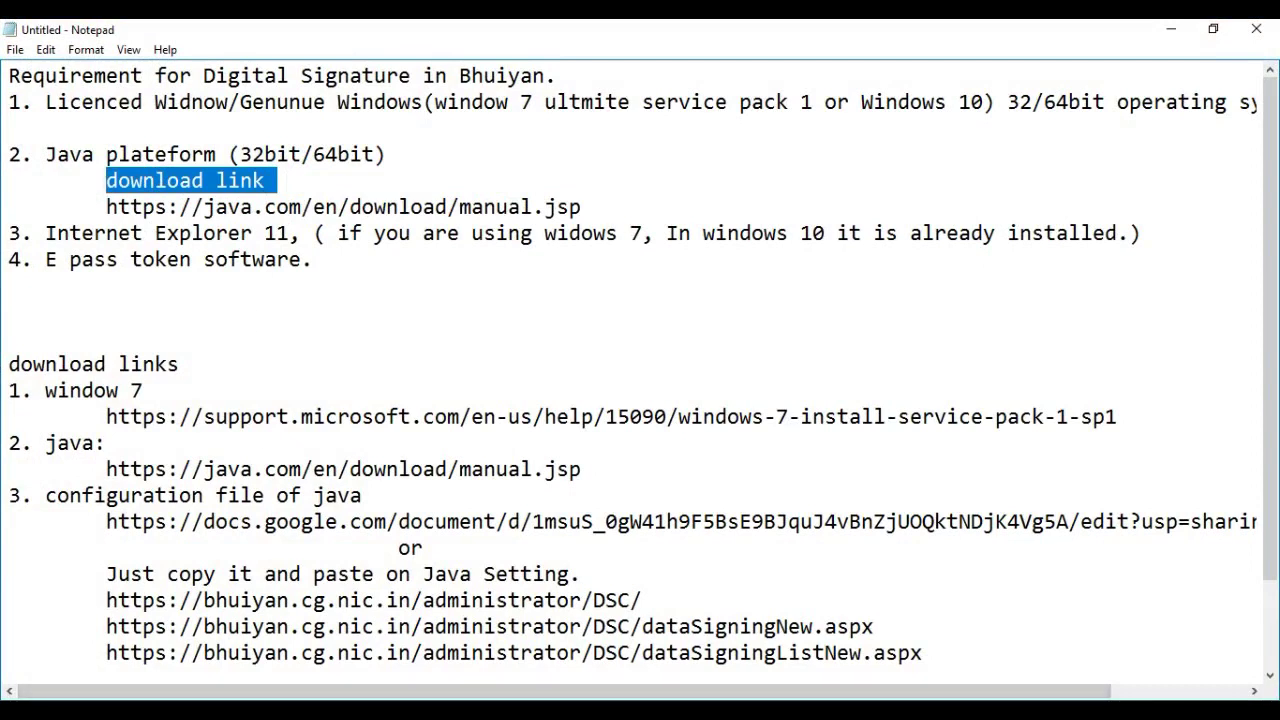
key(super+s)
text(contr)
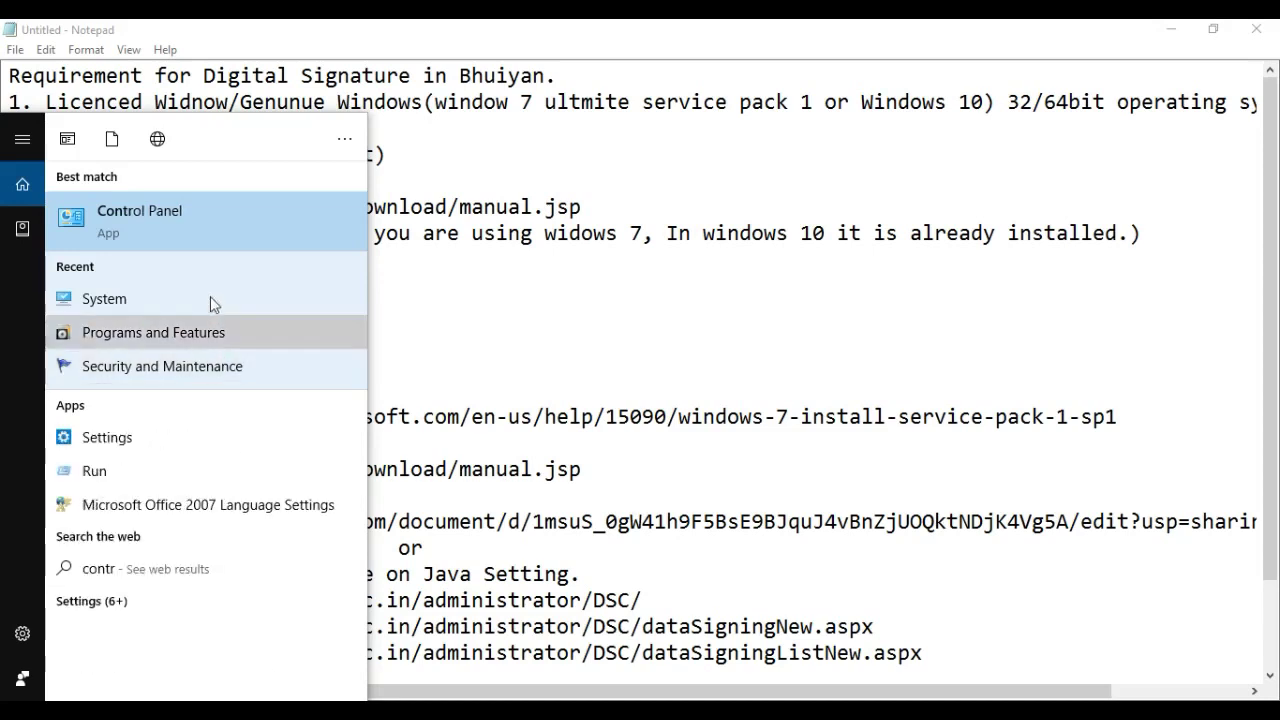
click(210, 237)
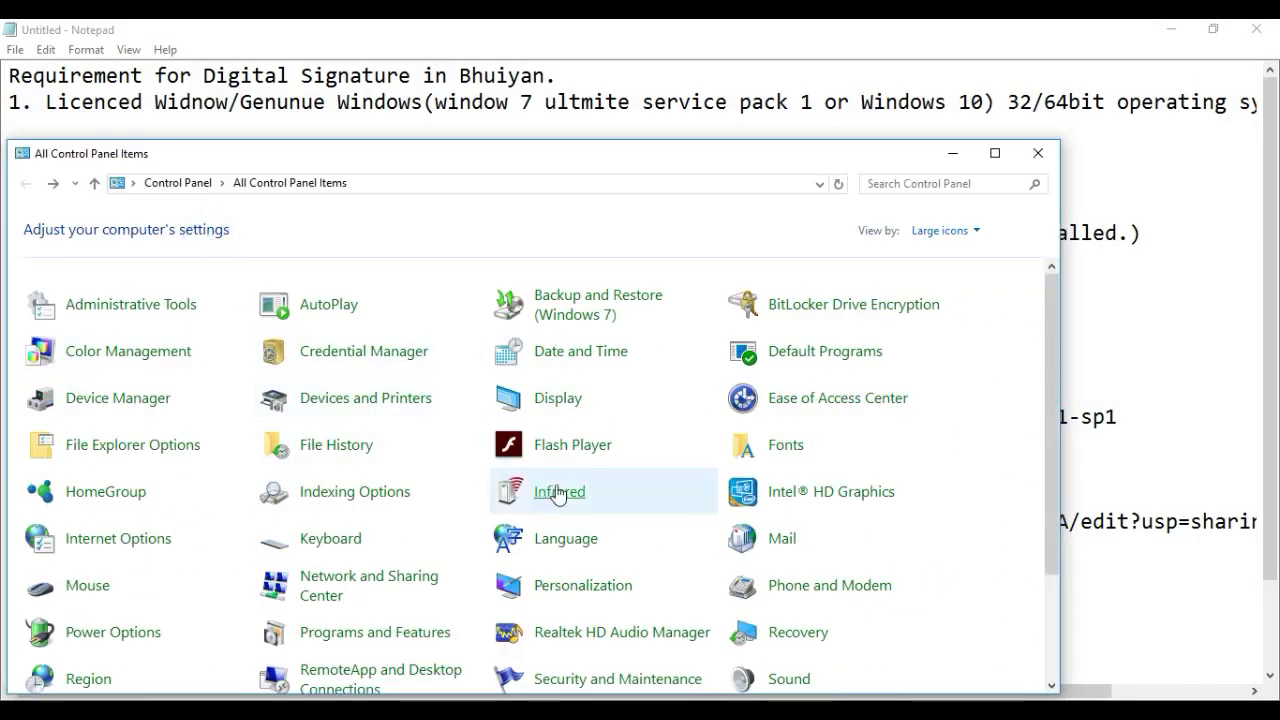
double_click(601, 155)
click(1090, 54)
text(jav)
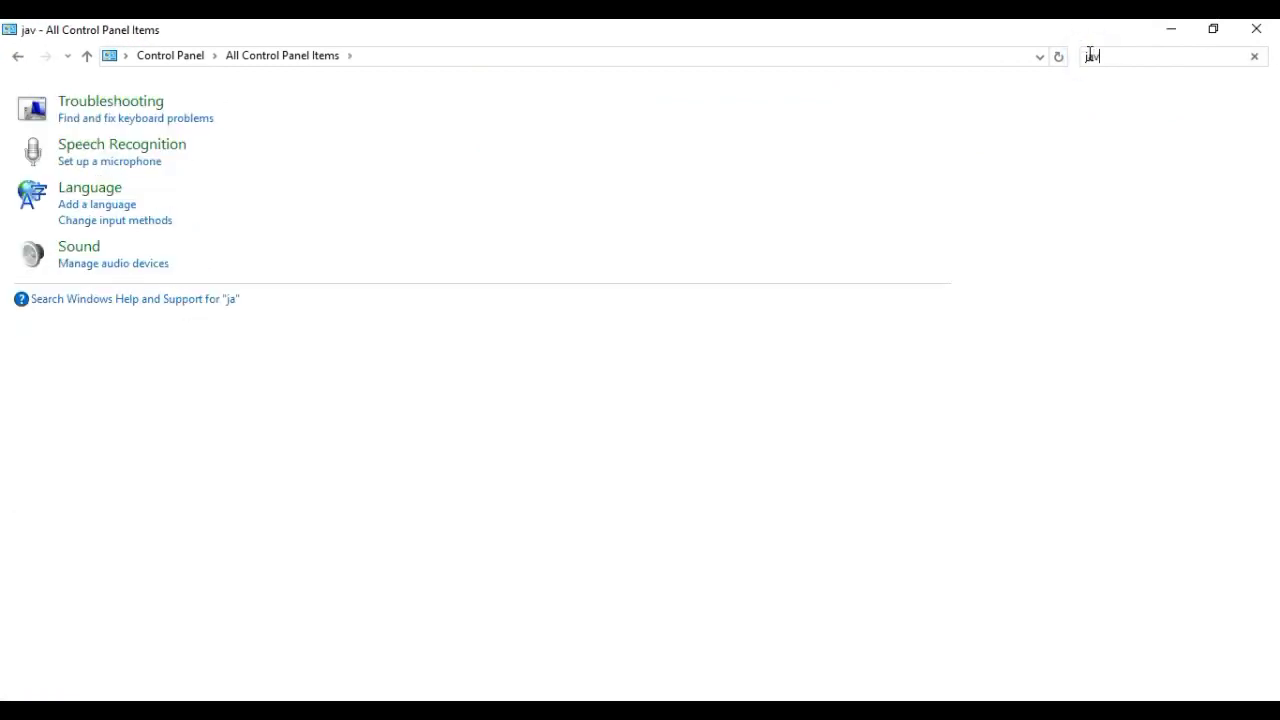
text(a)
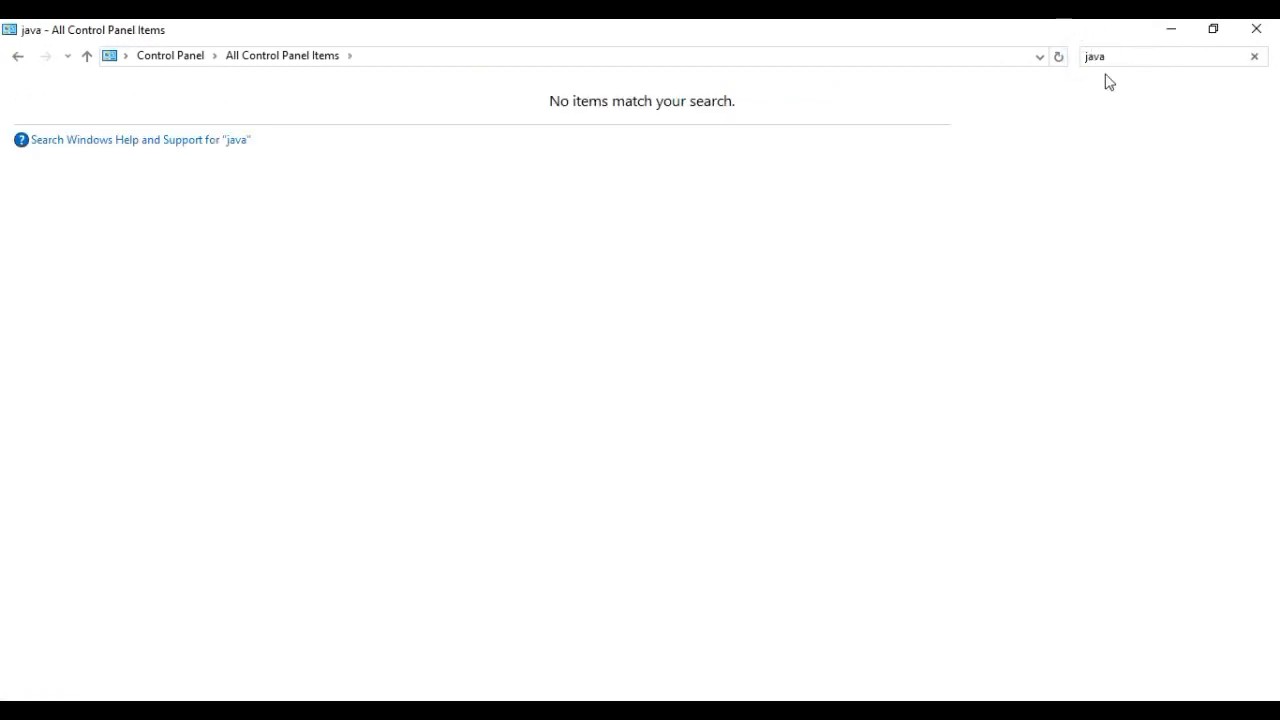
key(BackSpace)
key(BackSpace)
key(BackSpace)
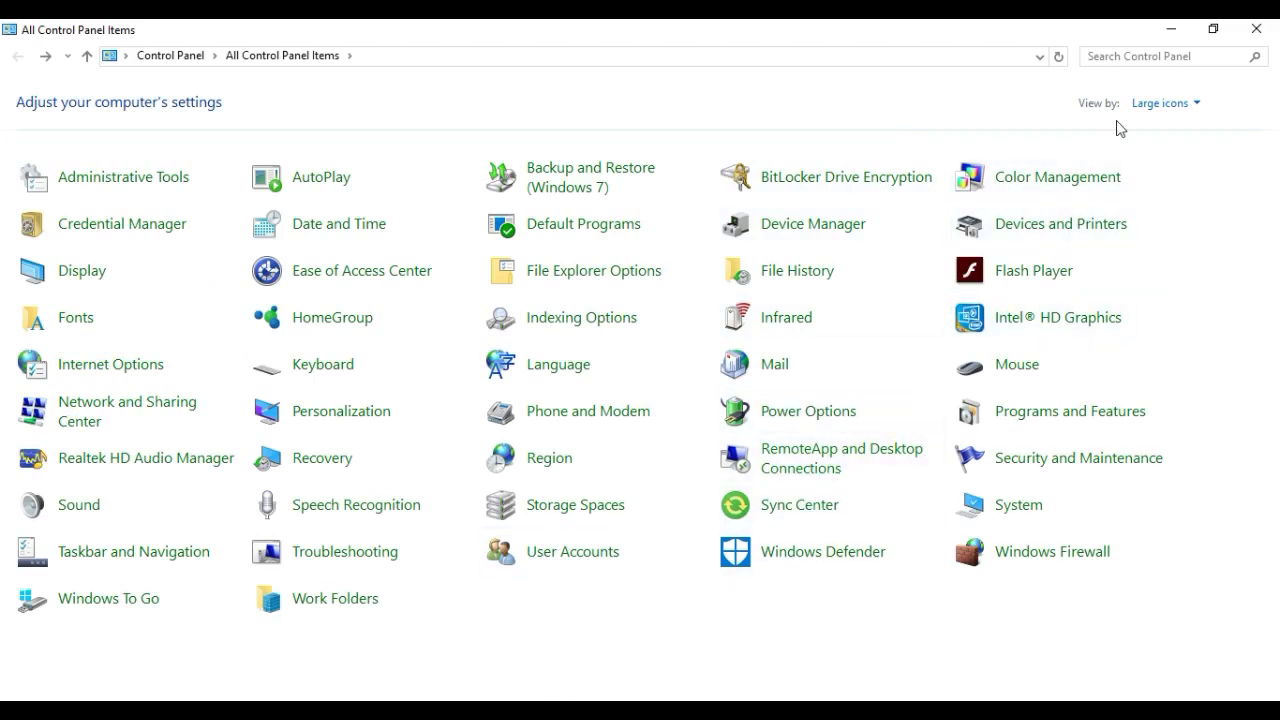
click(1247, 28)
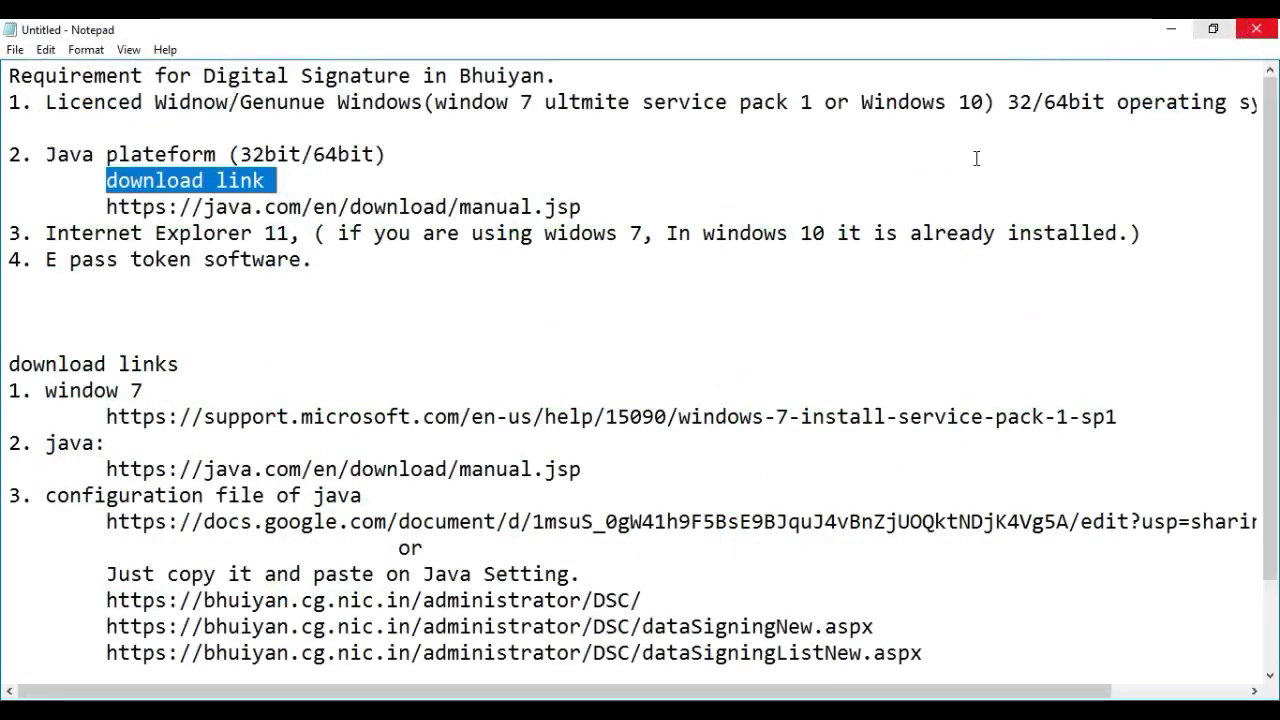
Search Windows for 'java' and launch Configure Java to open the Java Control Panel
key(super)
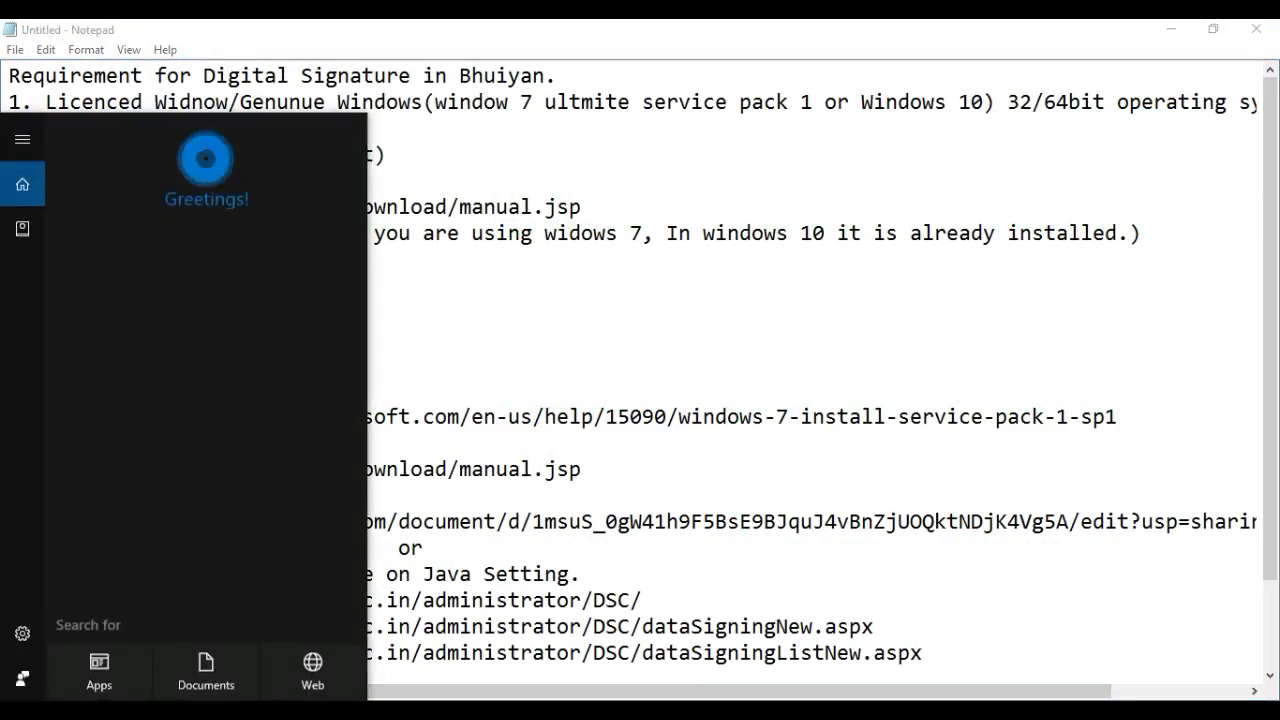
text(ja)
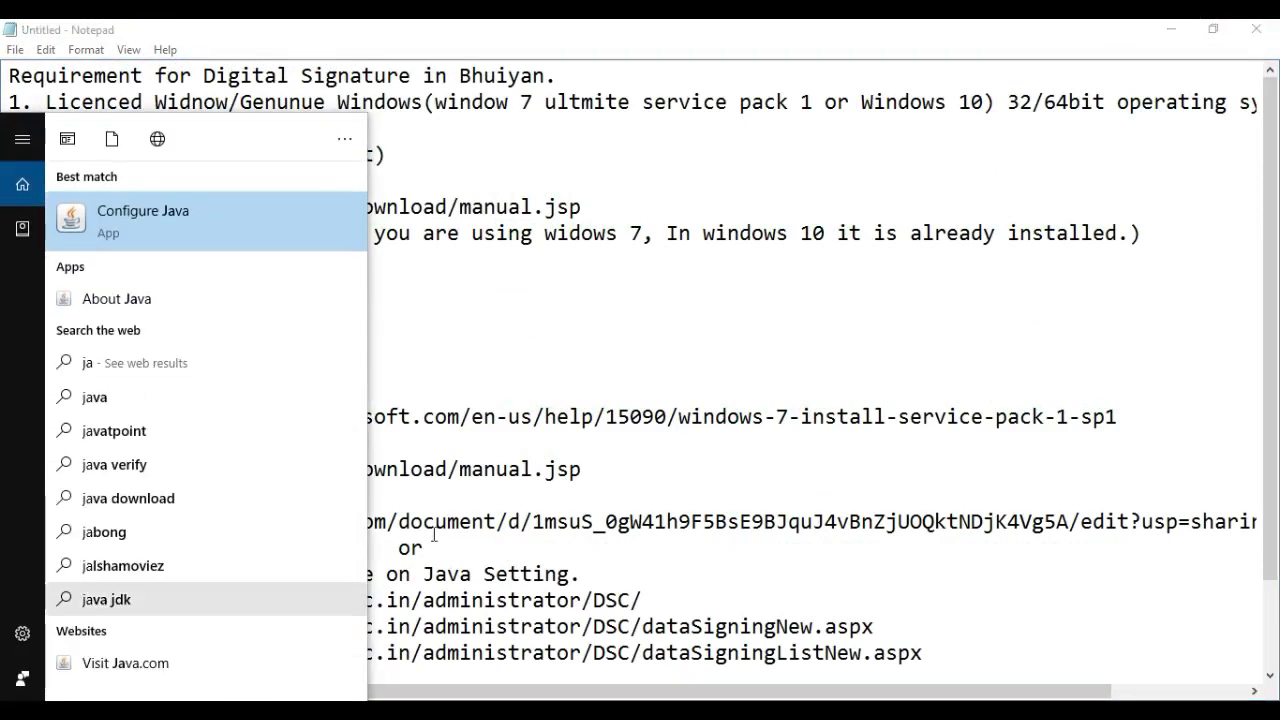
click(687, 376)
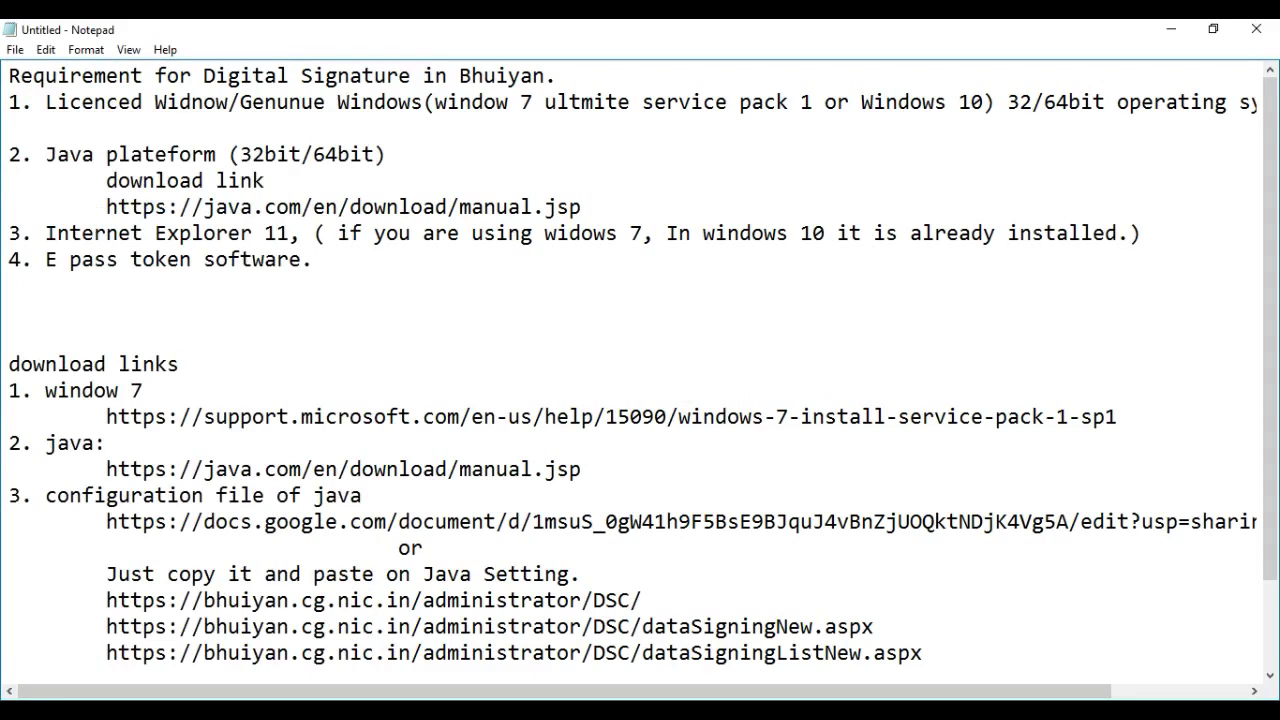
key(super)
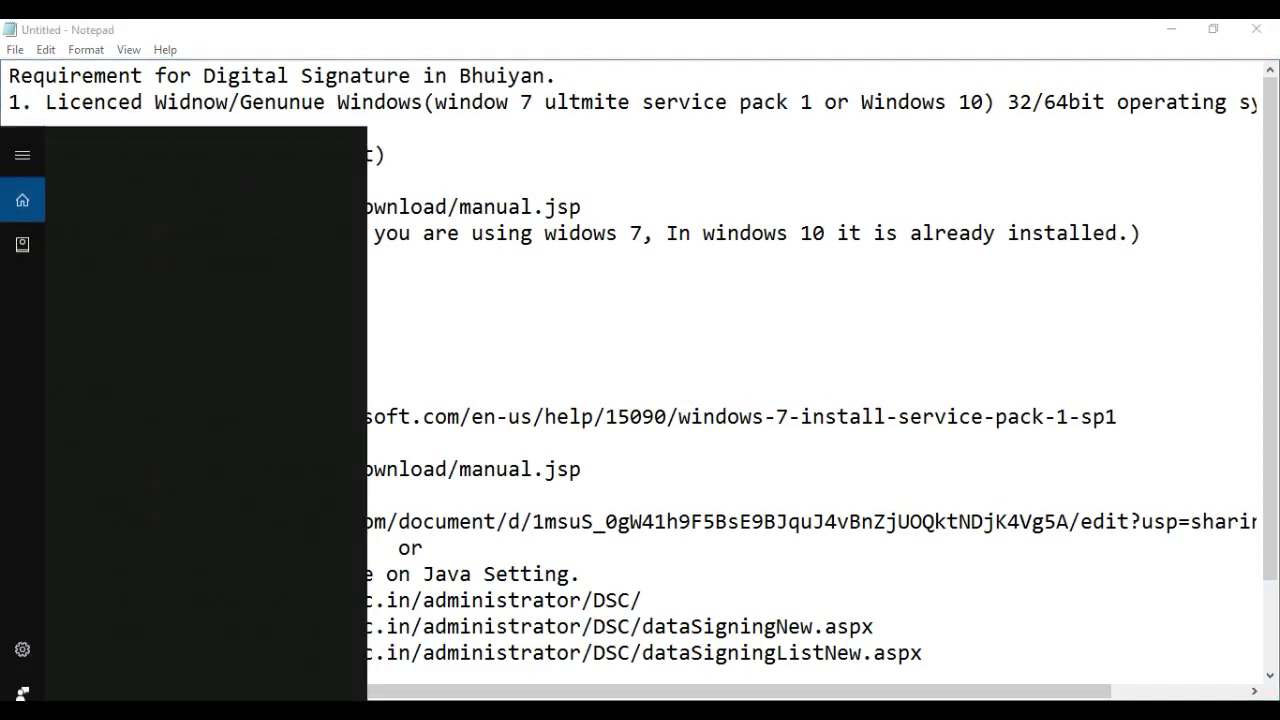
text(java)
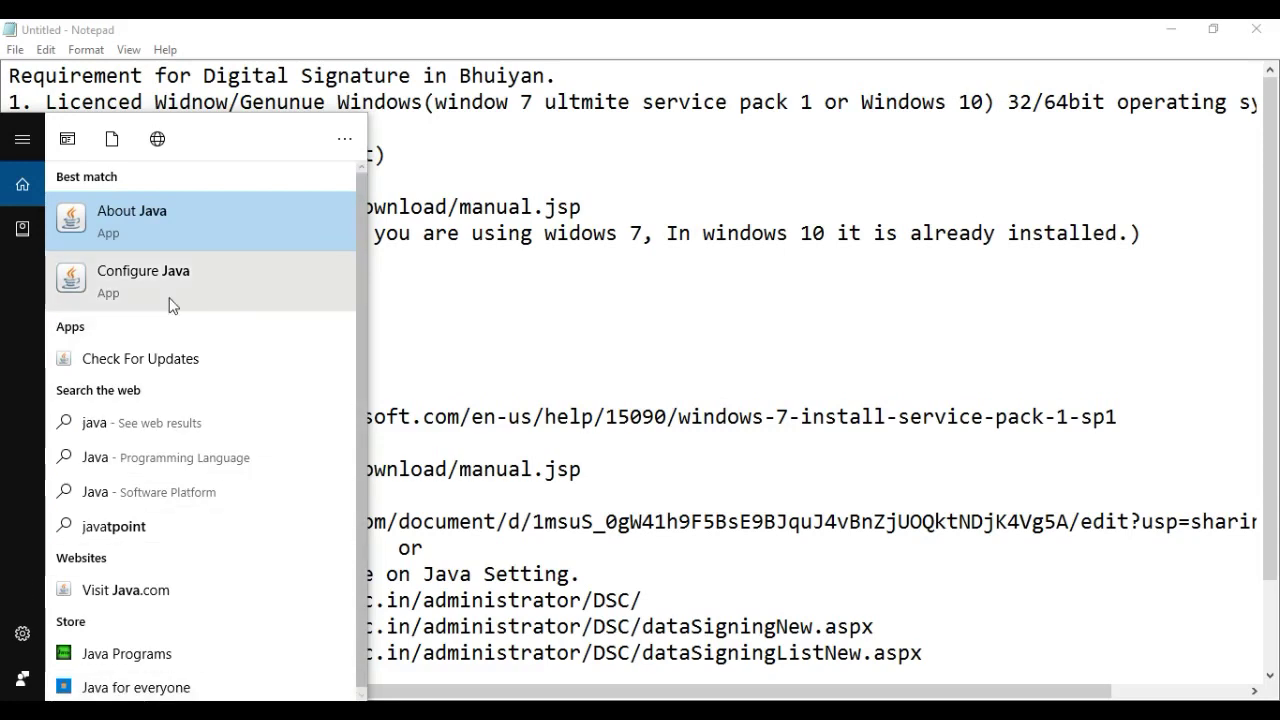
click(149, 274)
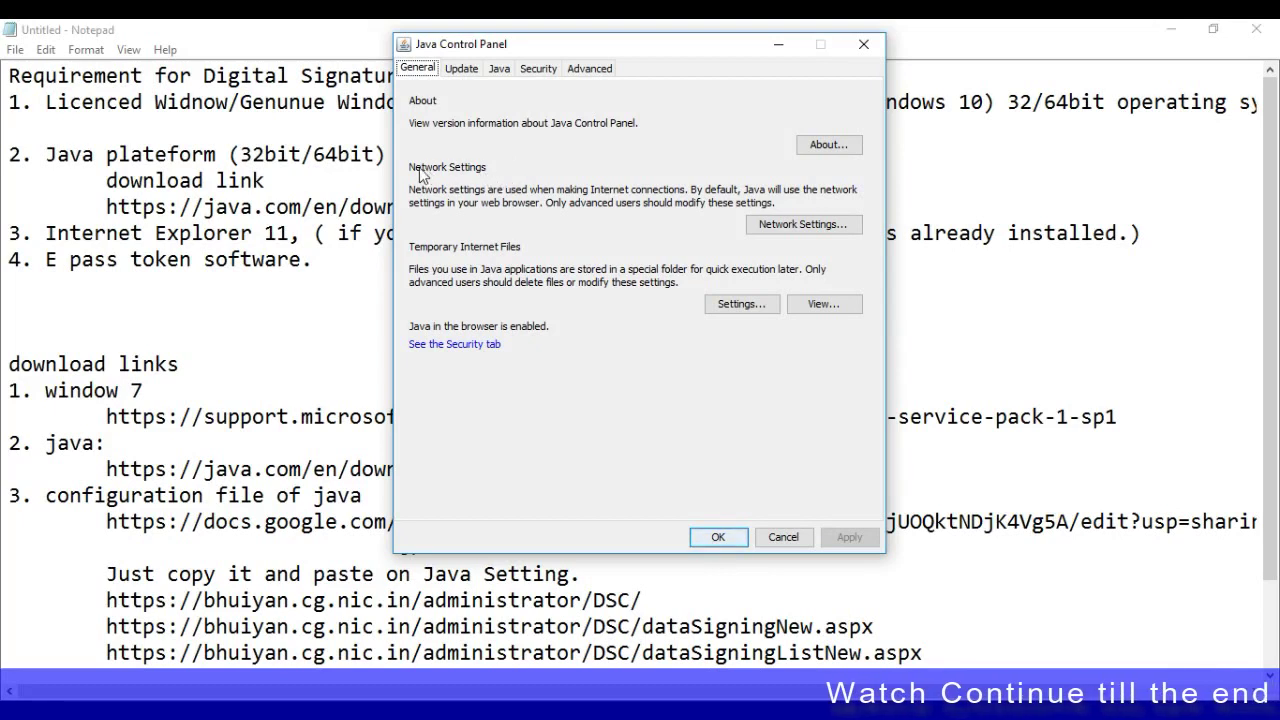
Browse the Java Control Panel tabs, then add a blank entry to the Security tab's Exception Site List
click(458, 72)
click(496, 72)
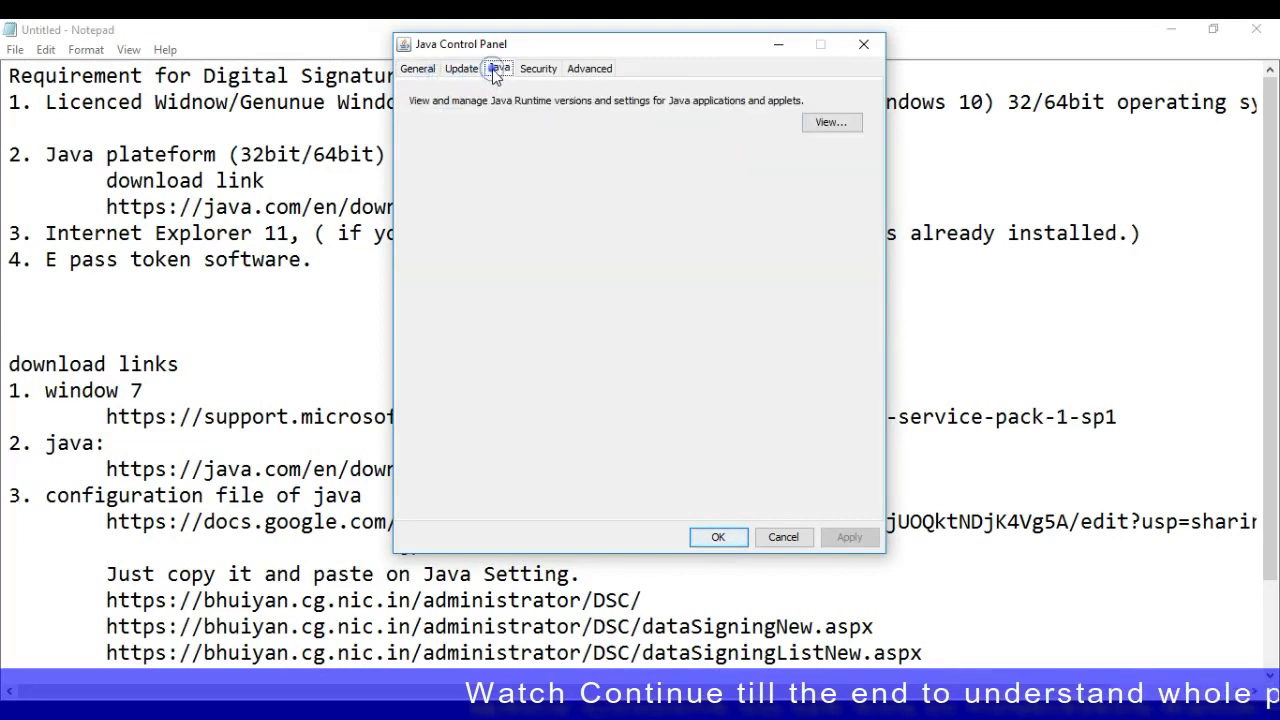
click(458, 72)
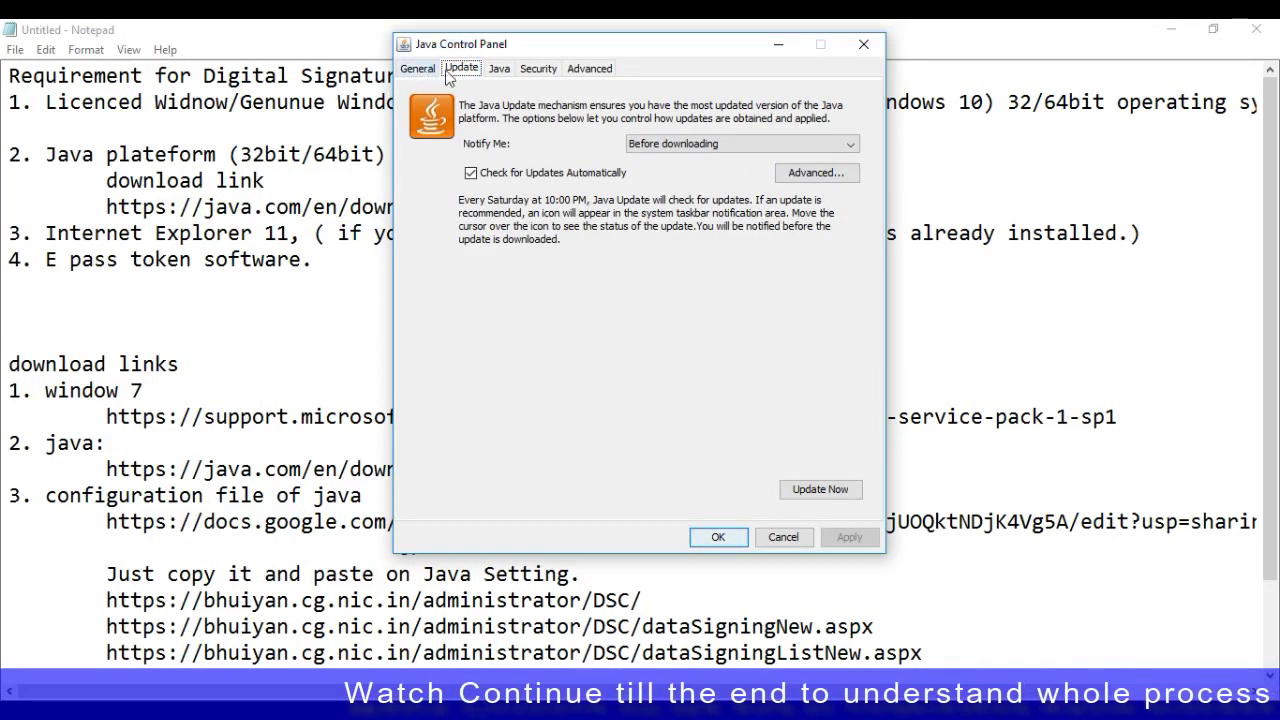
click(424, 72)
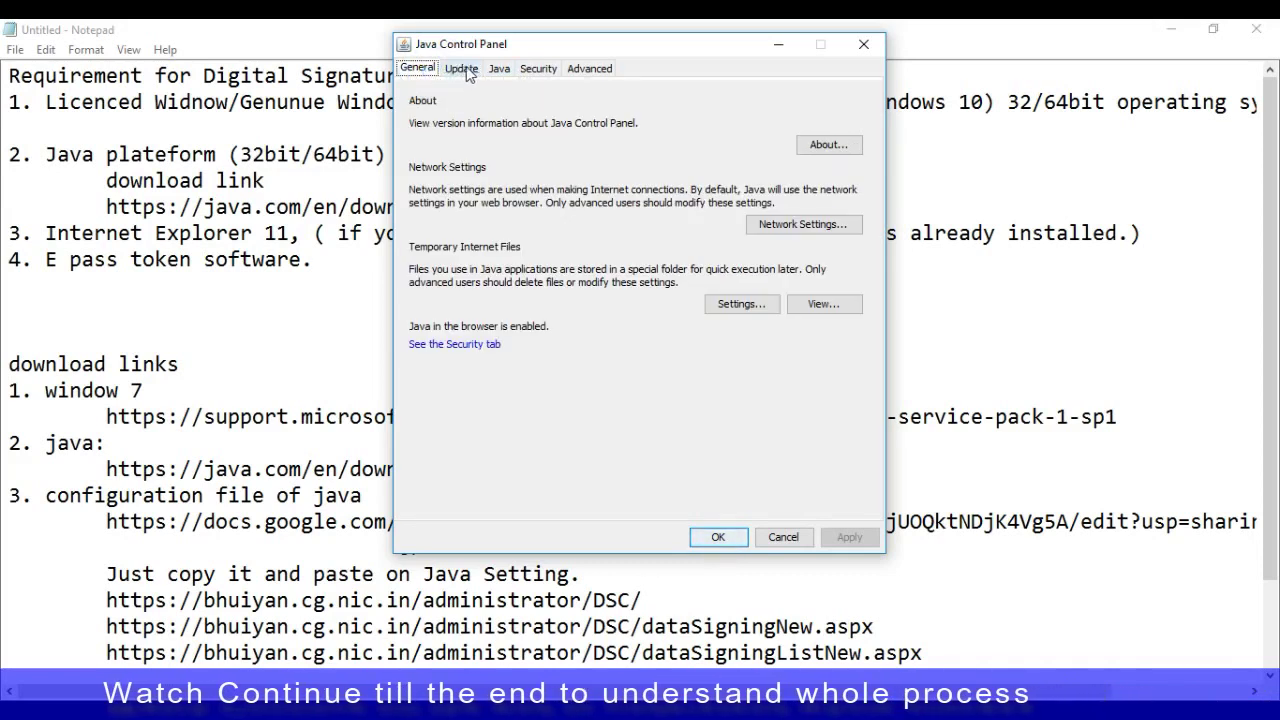
click(527, 72)
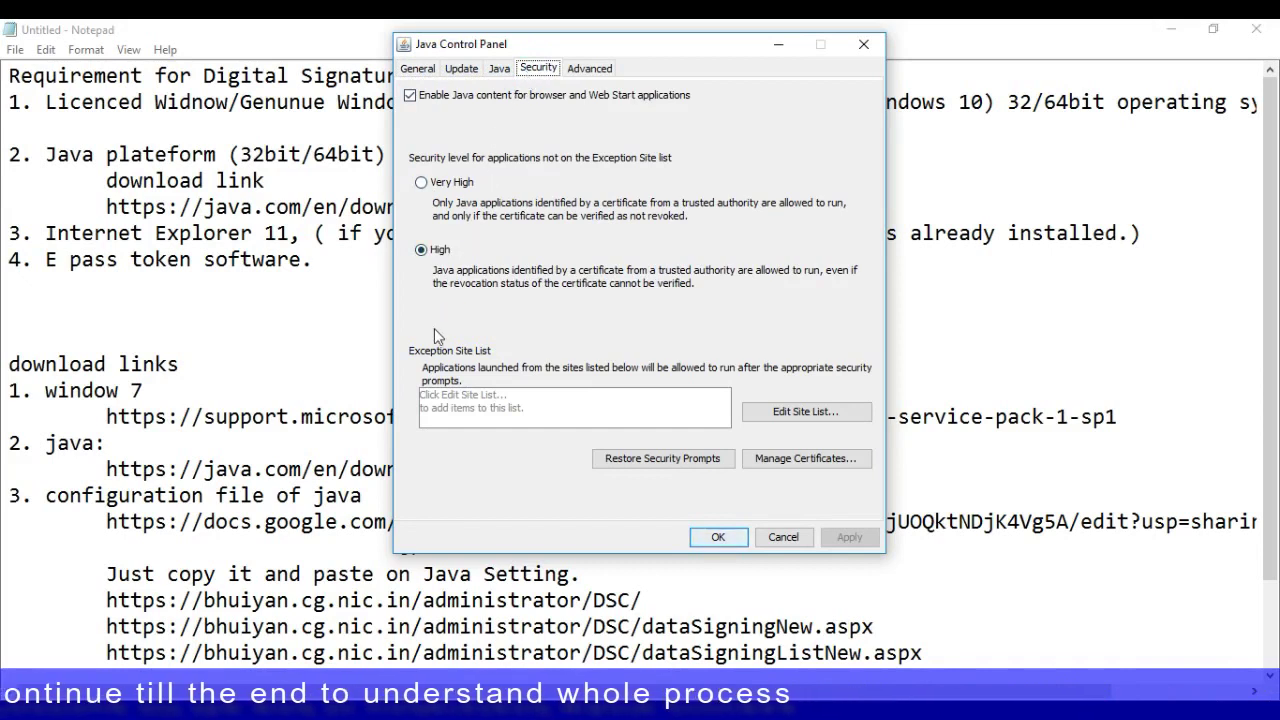
click(808, 414)
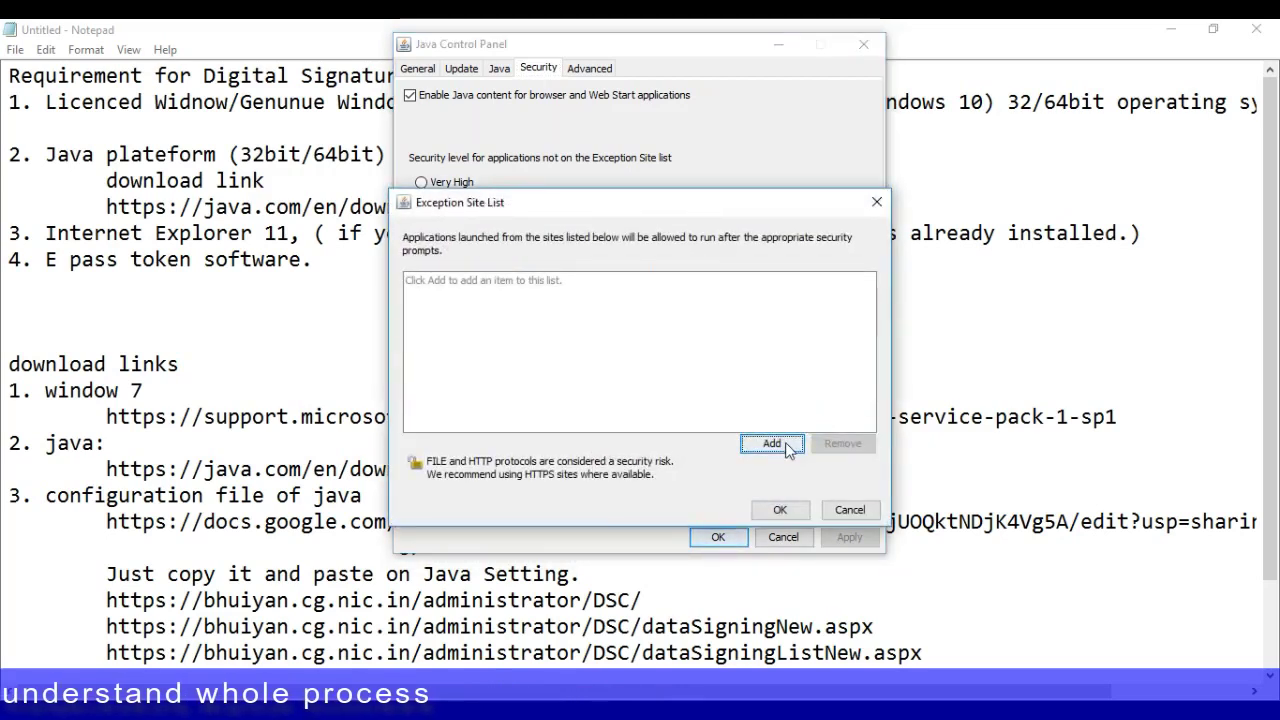
click(786, 446)
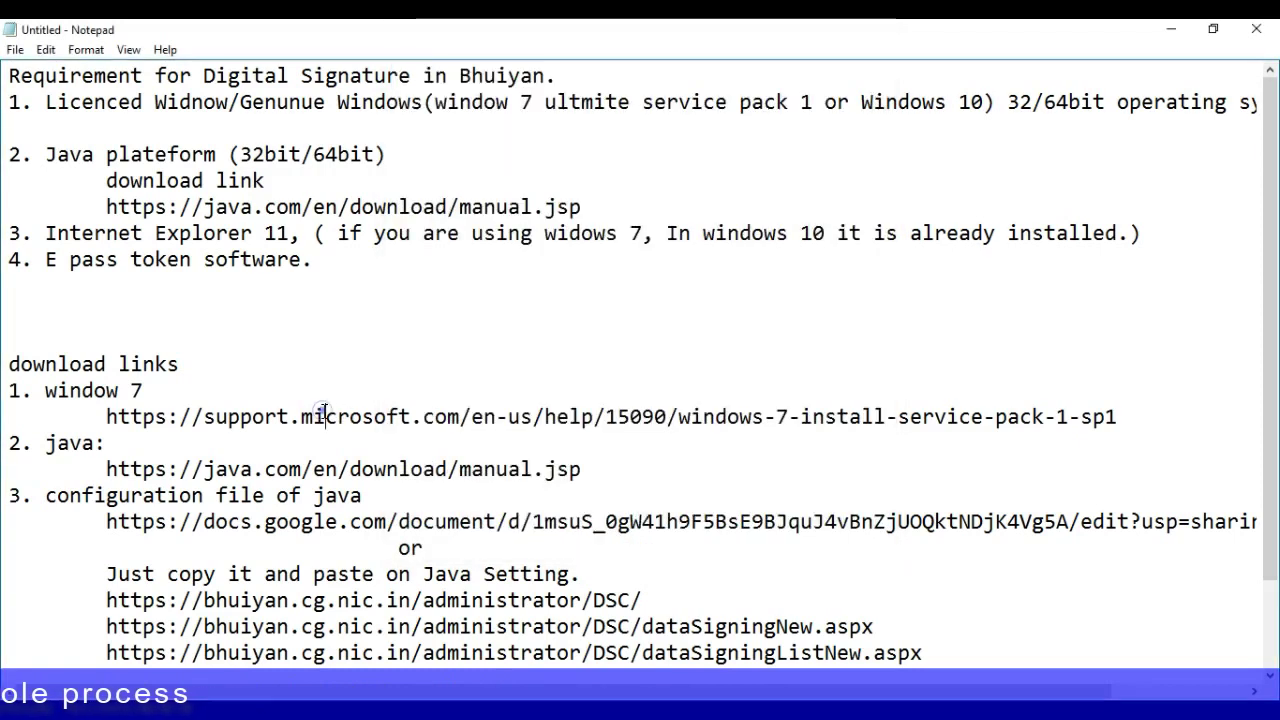
Copy the first bhuiyan.cg.nic.in DSC URL and dataSigningNew.aspx from the notes into the site list
scroll(323, 423, down, 2)
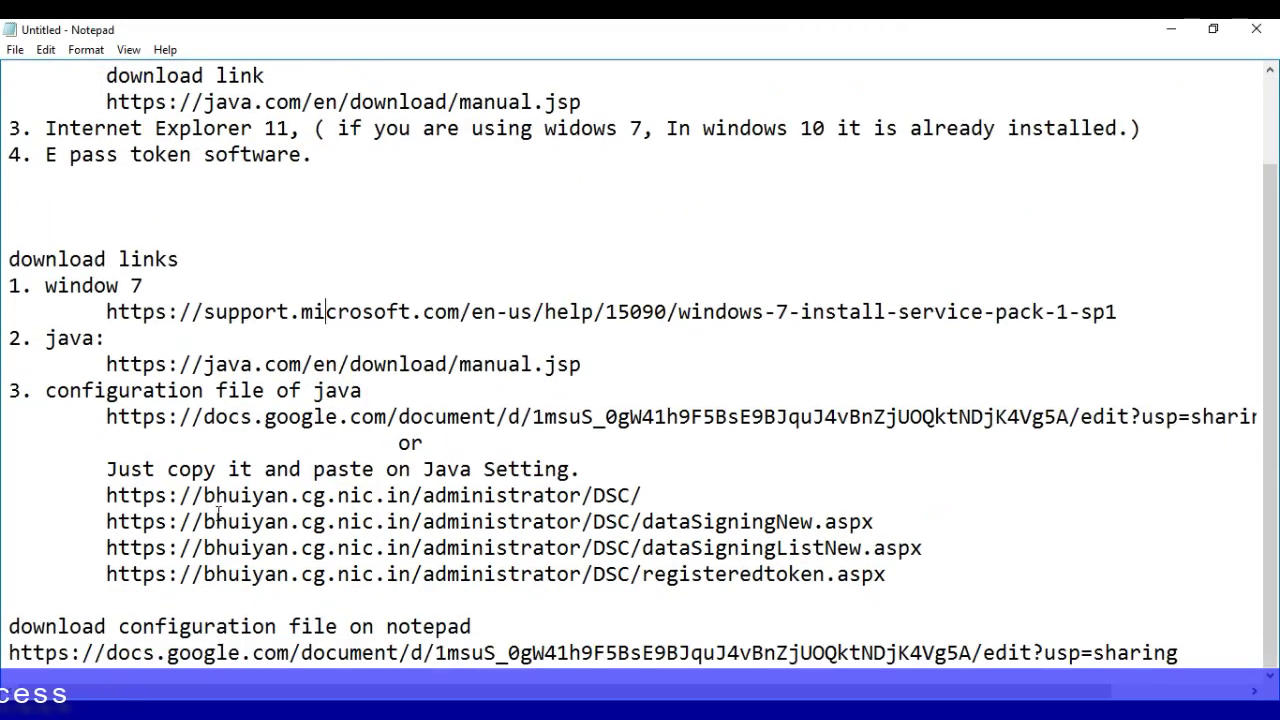
drag(106, 495, 459, 495)
drag(690, 497, 108, 495)
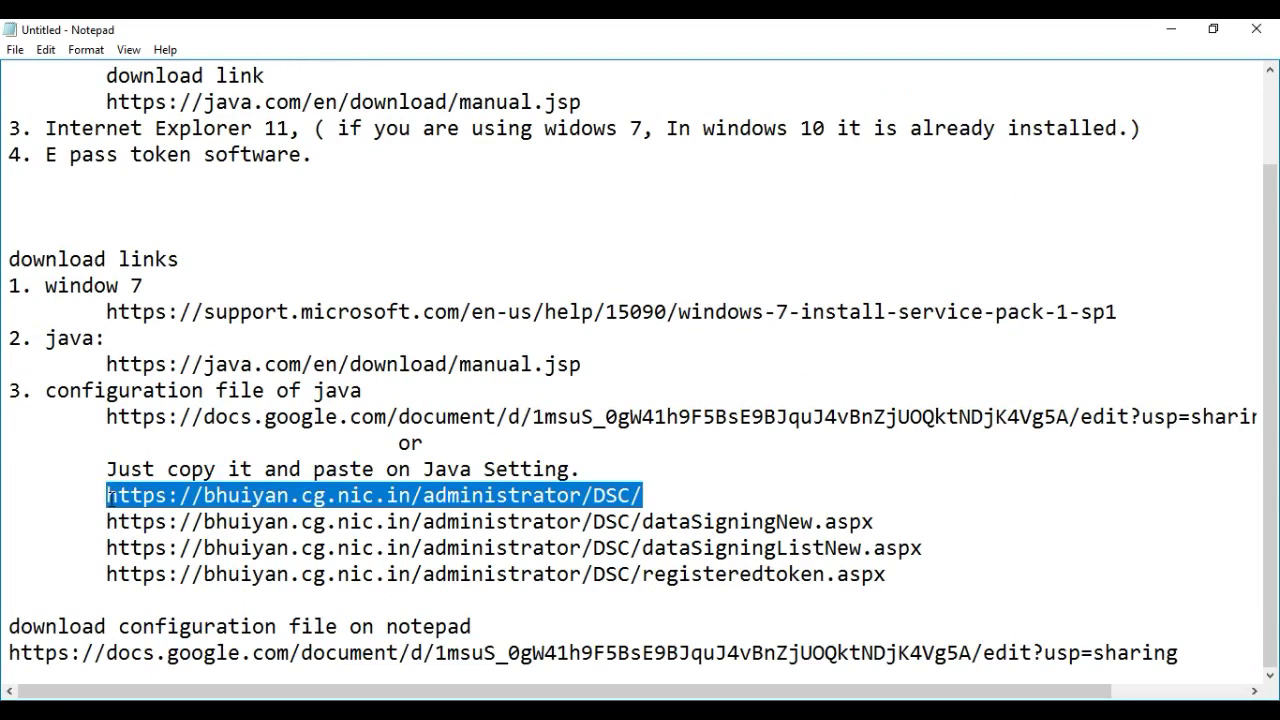
right_click(306, 491)
click(352, 291)
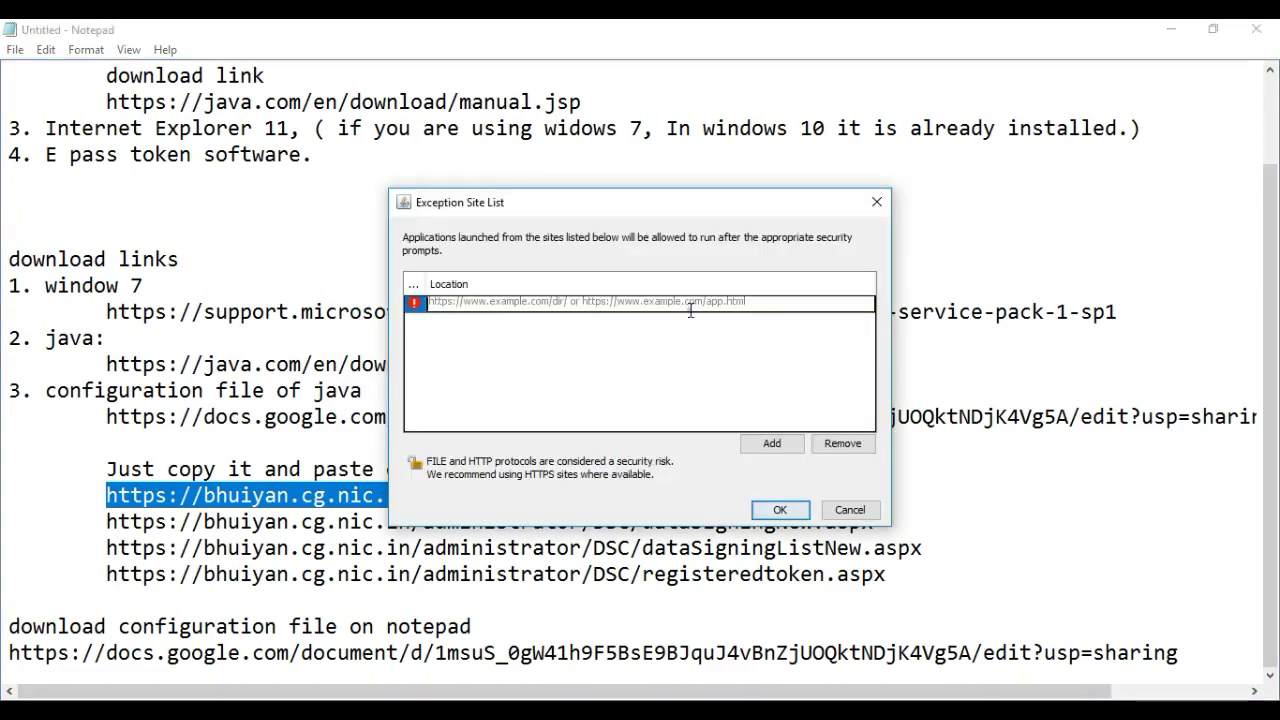
click(695, 303)
key(ctrl+v)
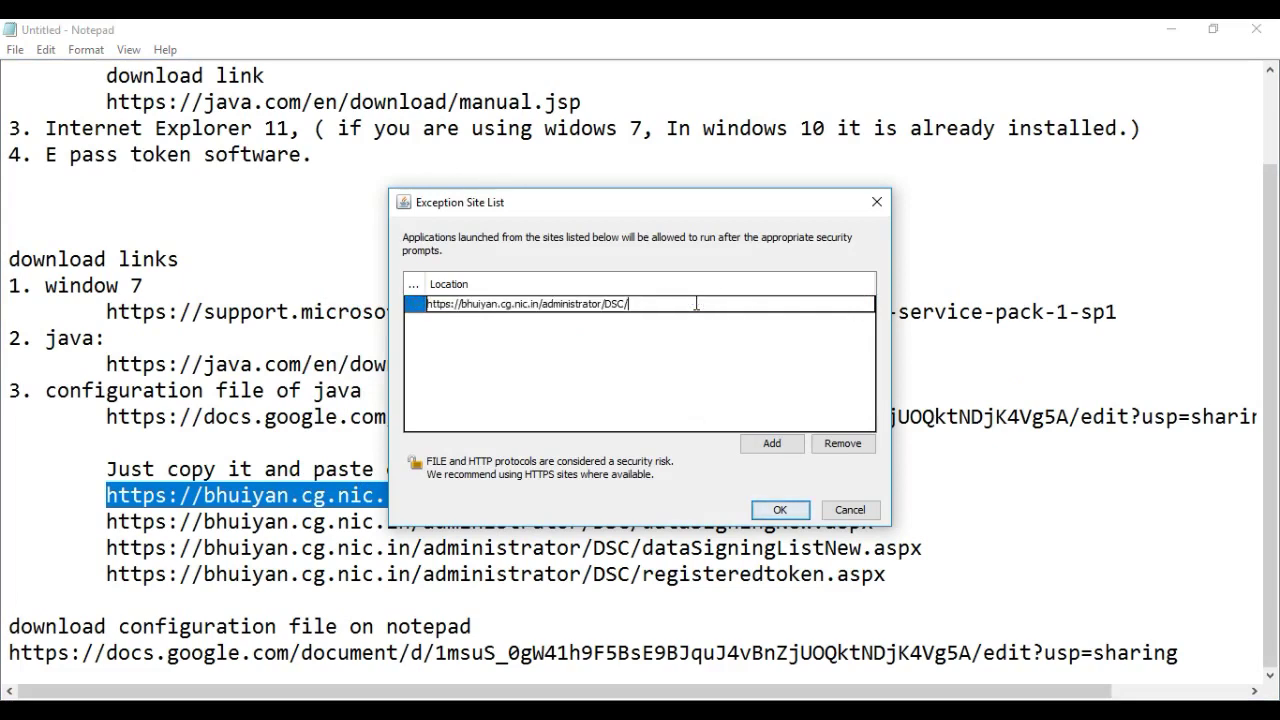
click(312, 450)
drag(887, 521, 110, 521)
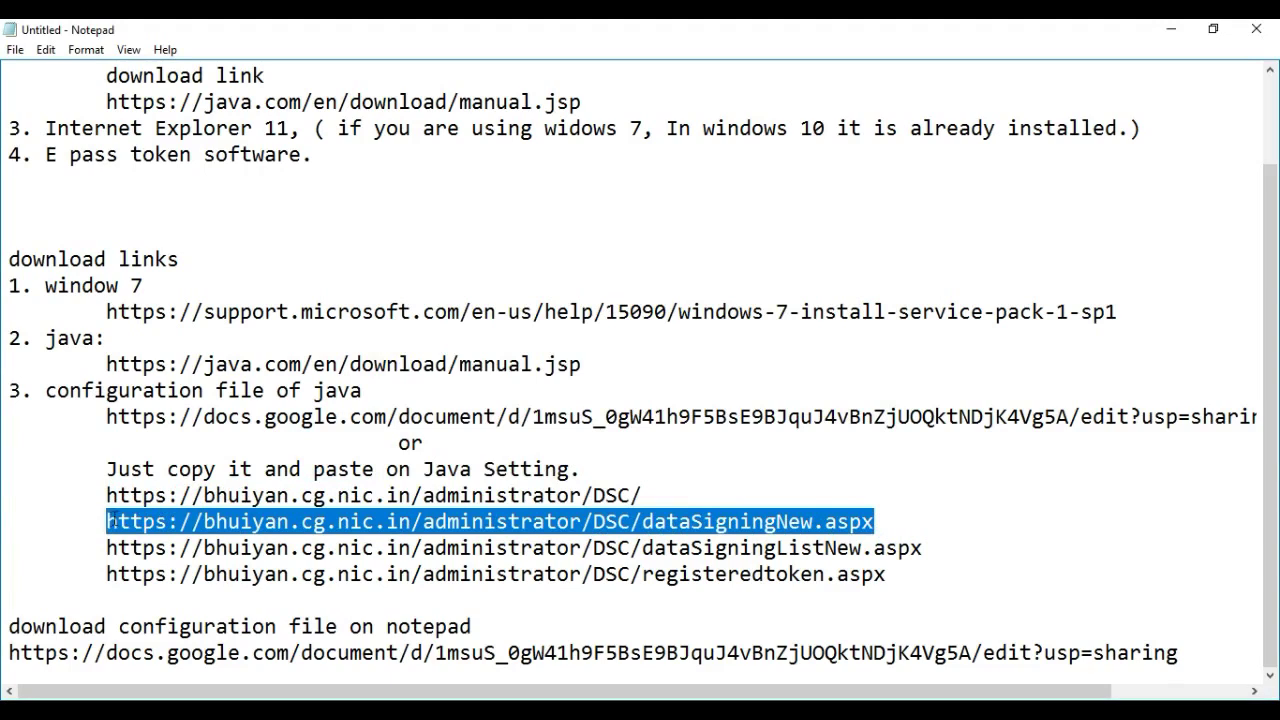
key(alt+Tab)
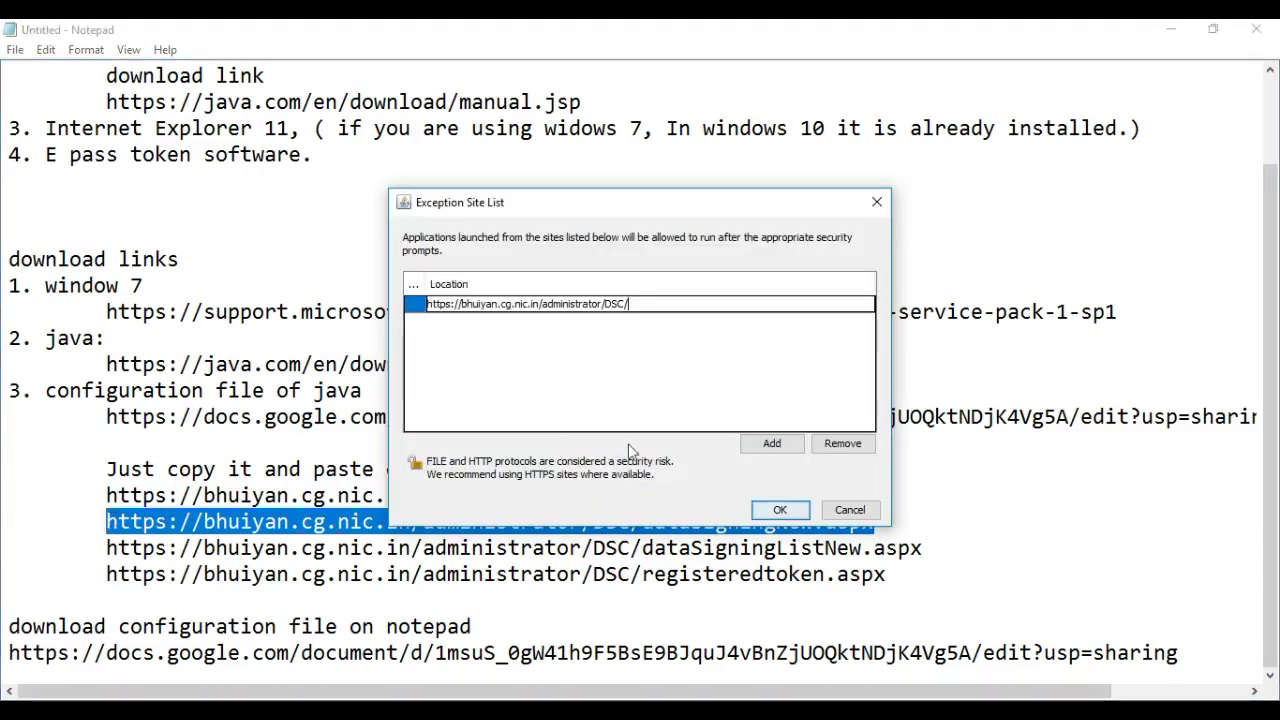
click(765, 443)
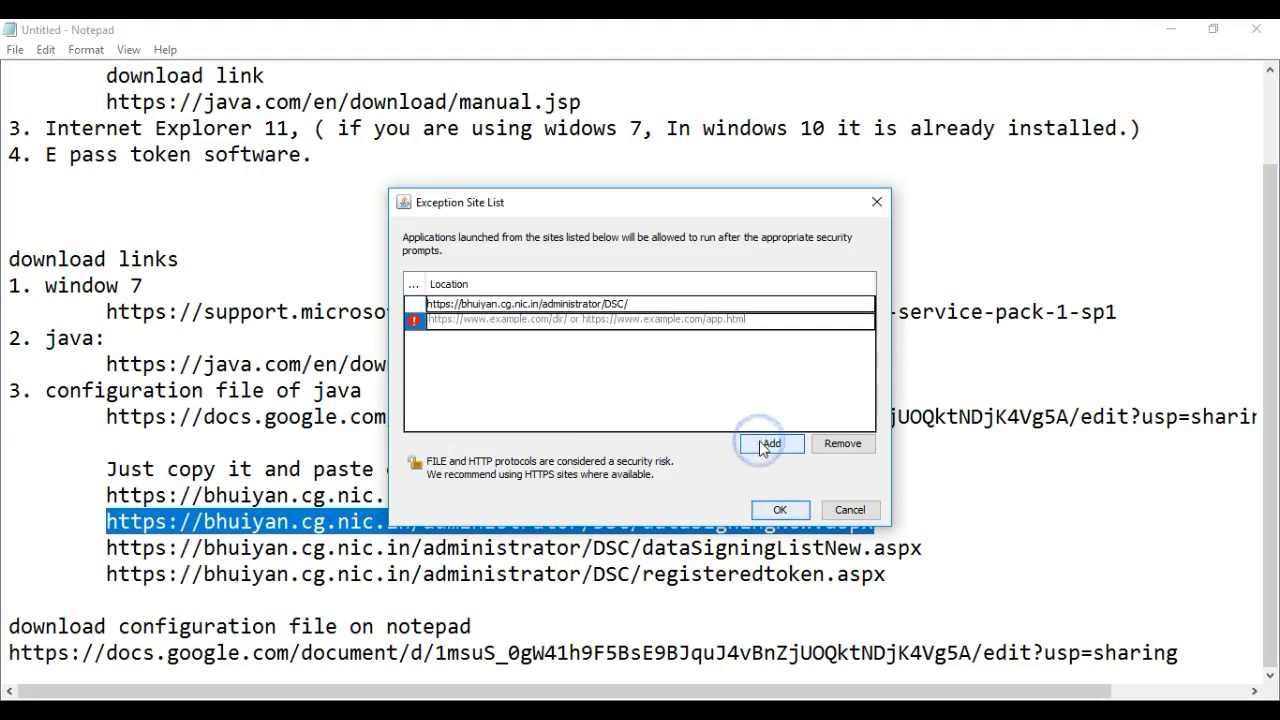
click(640, 322)
key(ctrl+v)
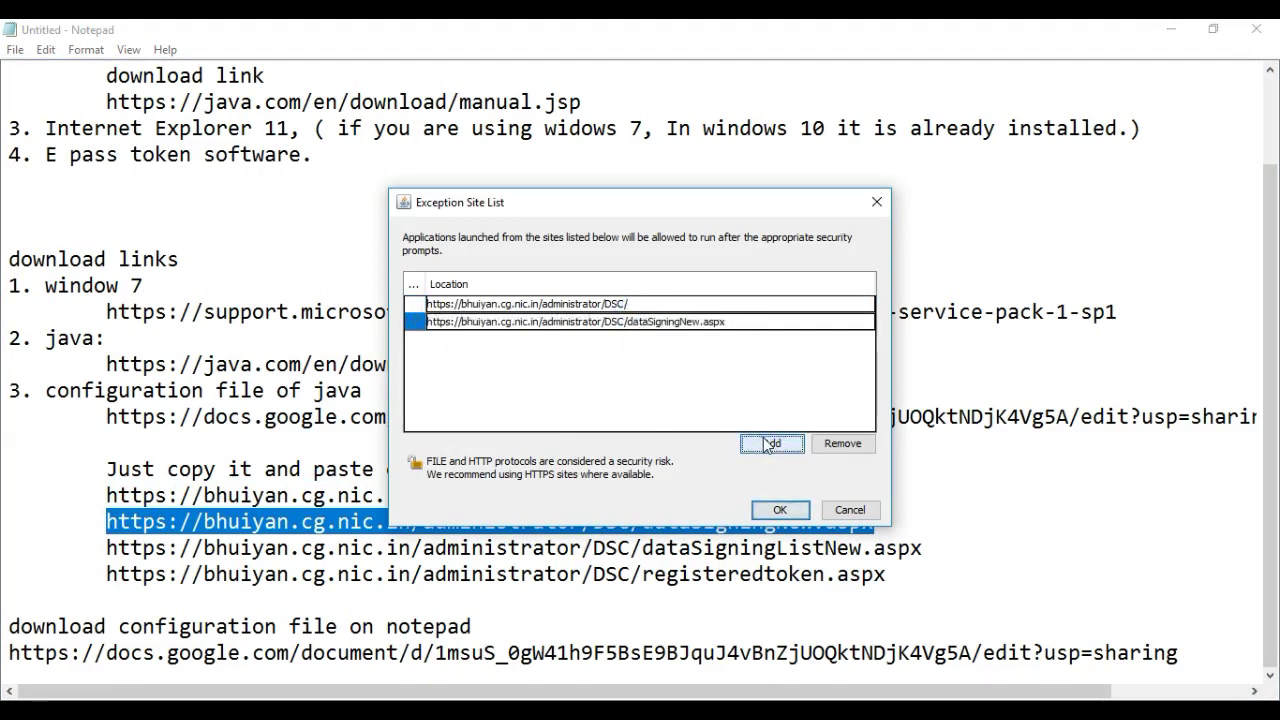
Add the dataSigningListNew.aspx and registeredtoken.aspx addresses, then save the list and close the panel
click(766, 443)
click(268, 562)
drag(926, 548, 108, 562)
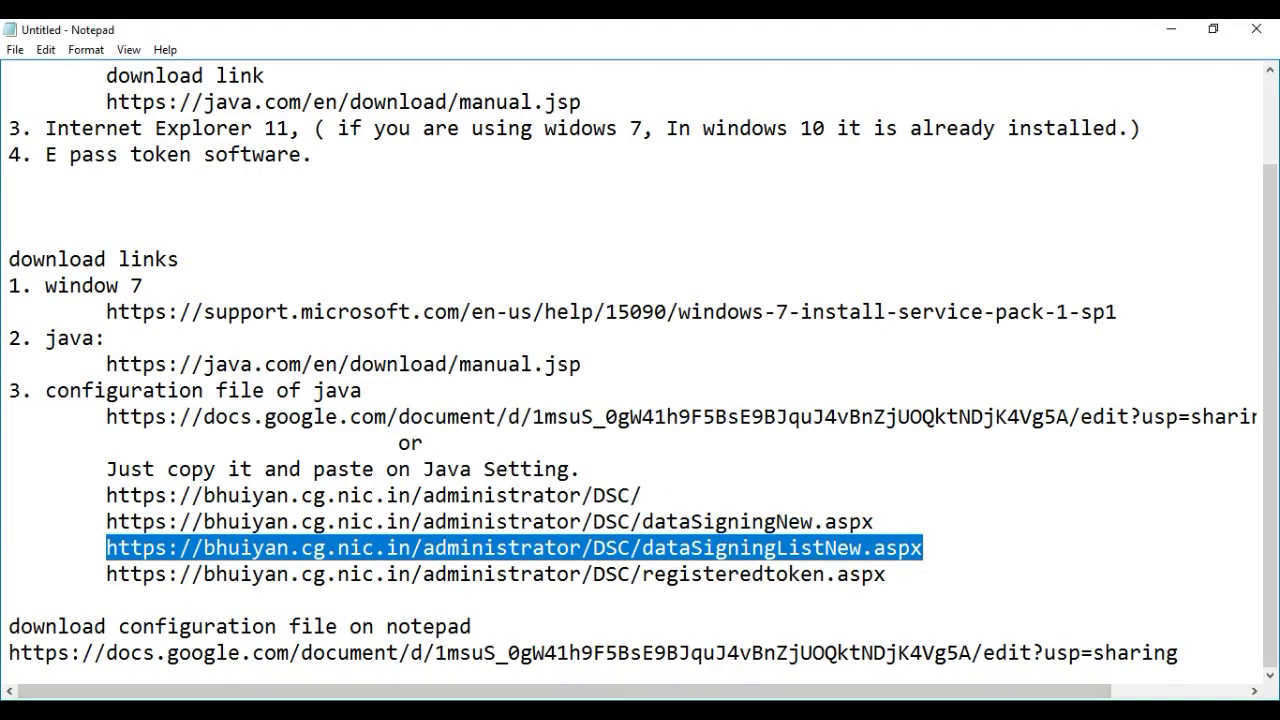
key(alt+Tab)
click(716, 342)
key(ctrl+v)
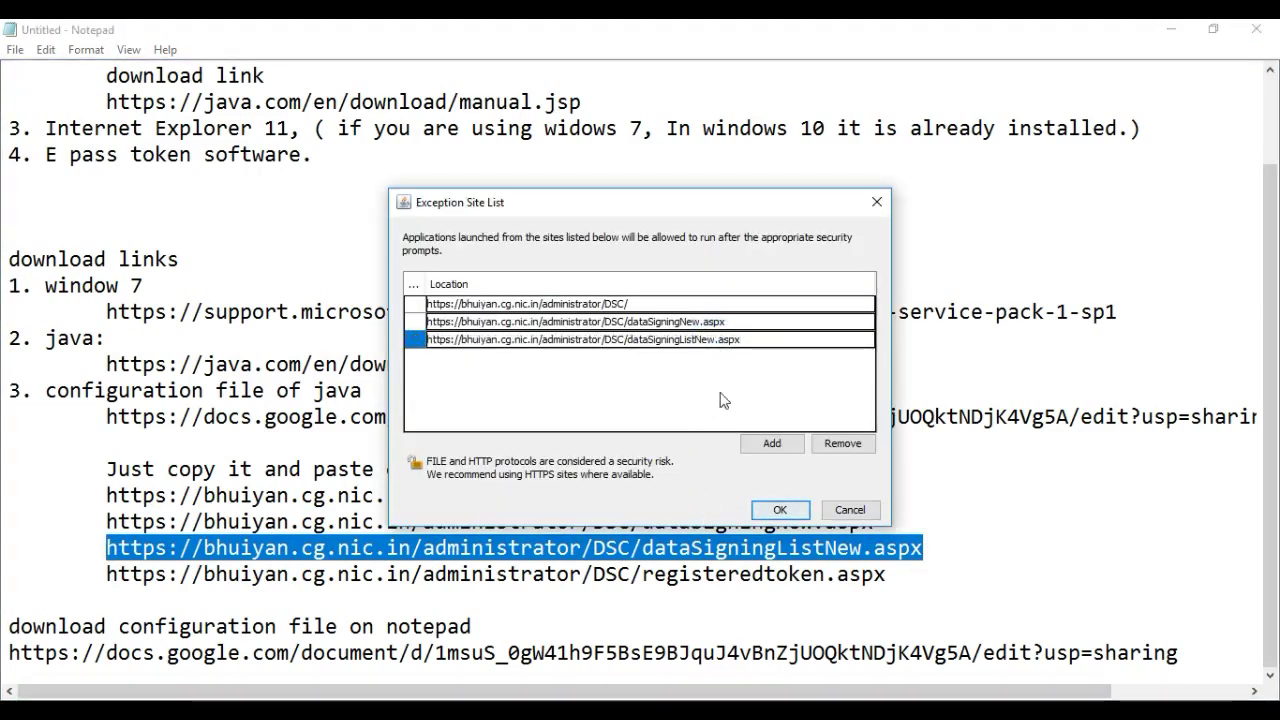
click(931, 534)
drag(896, 576, 108, 574)
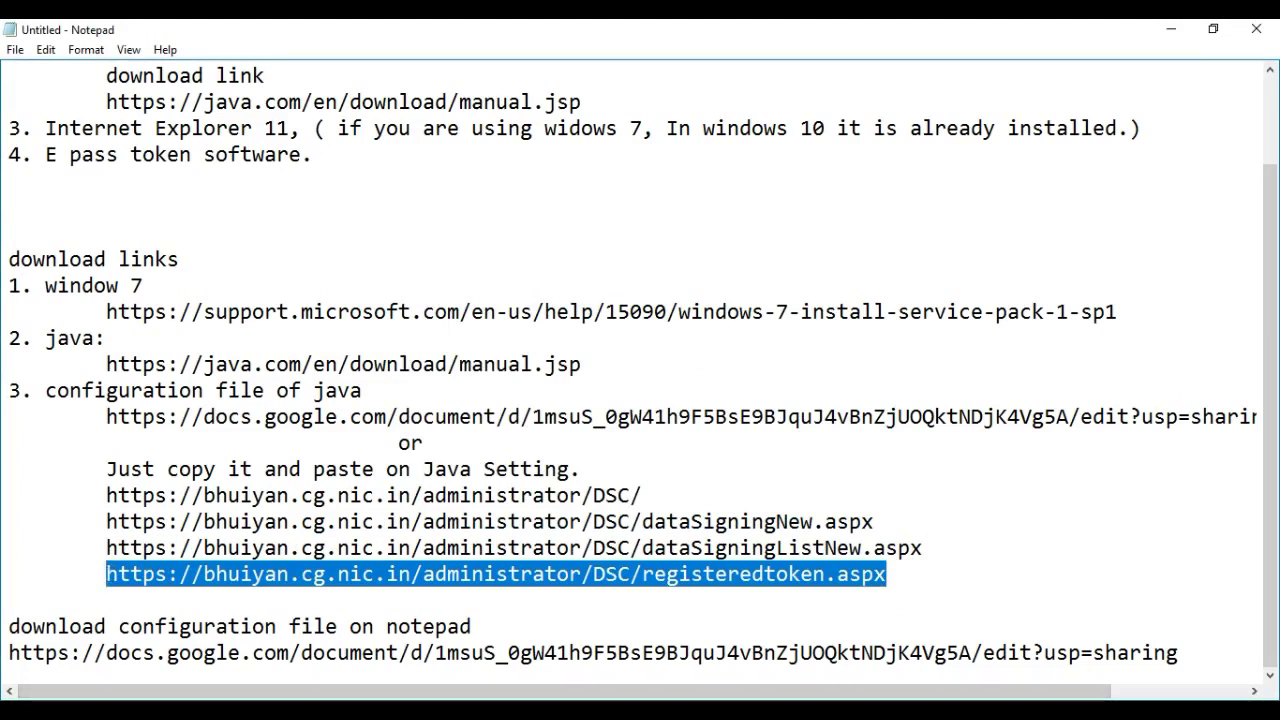
key(alt+Tab)
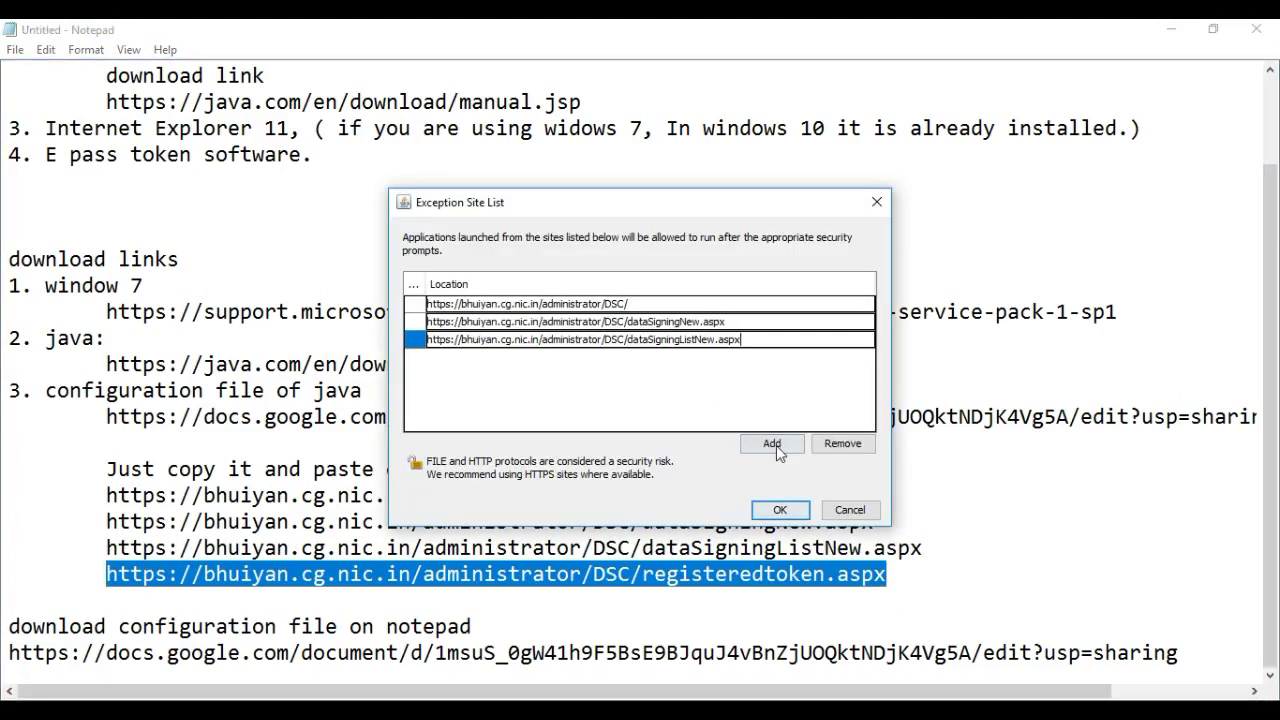
click(776, 445)
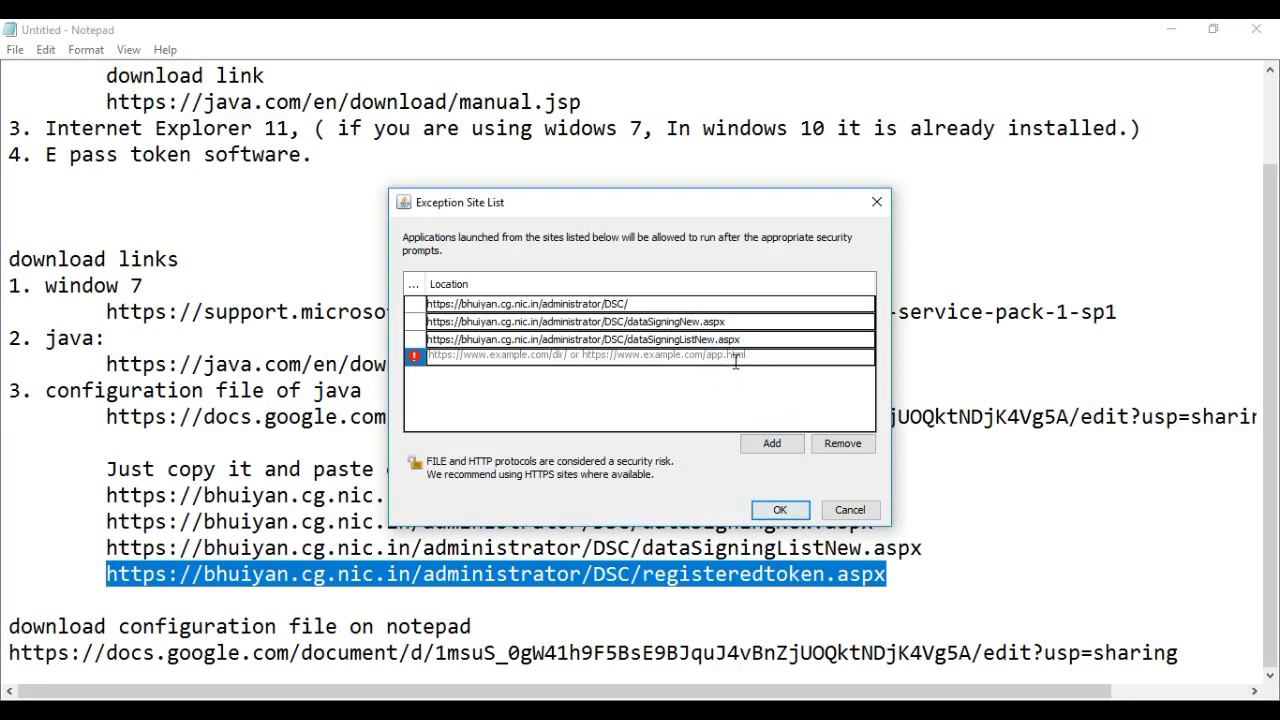
key(ctrl+v)
click(779, 511)
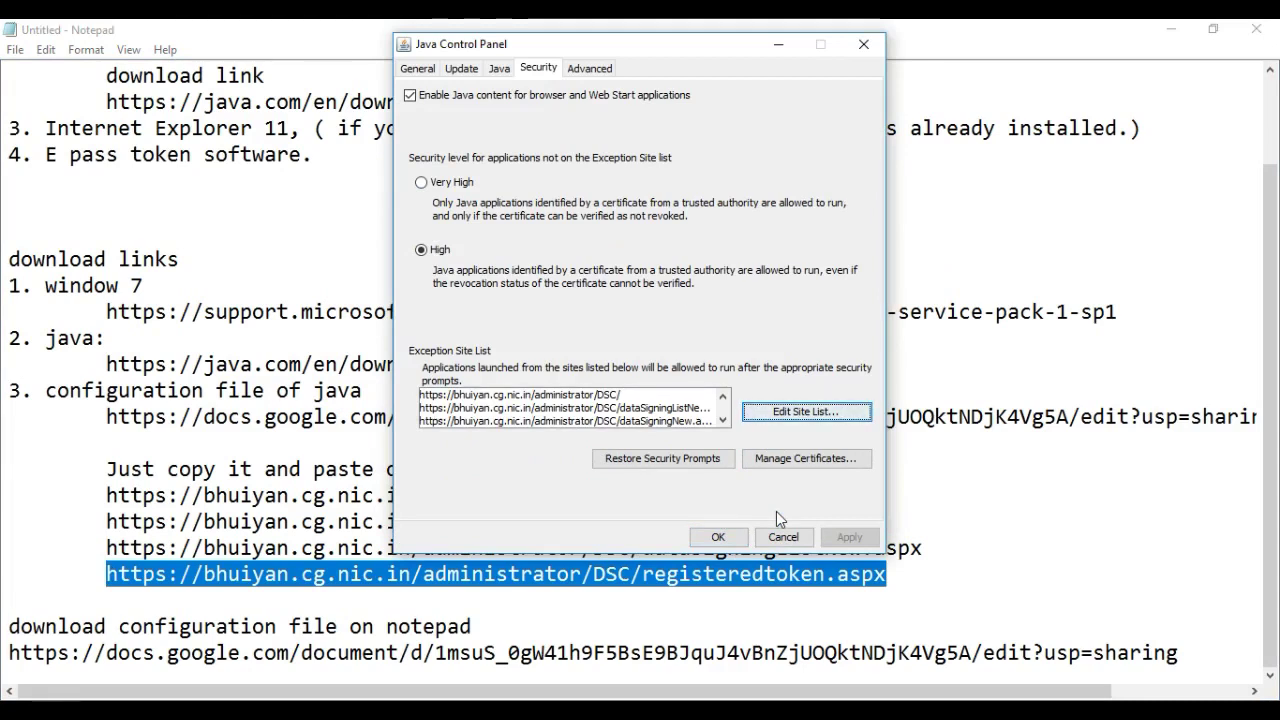
click(721, 537)
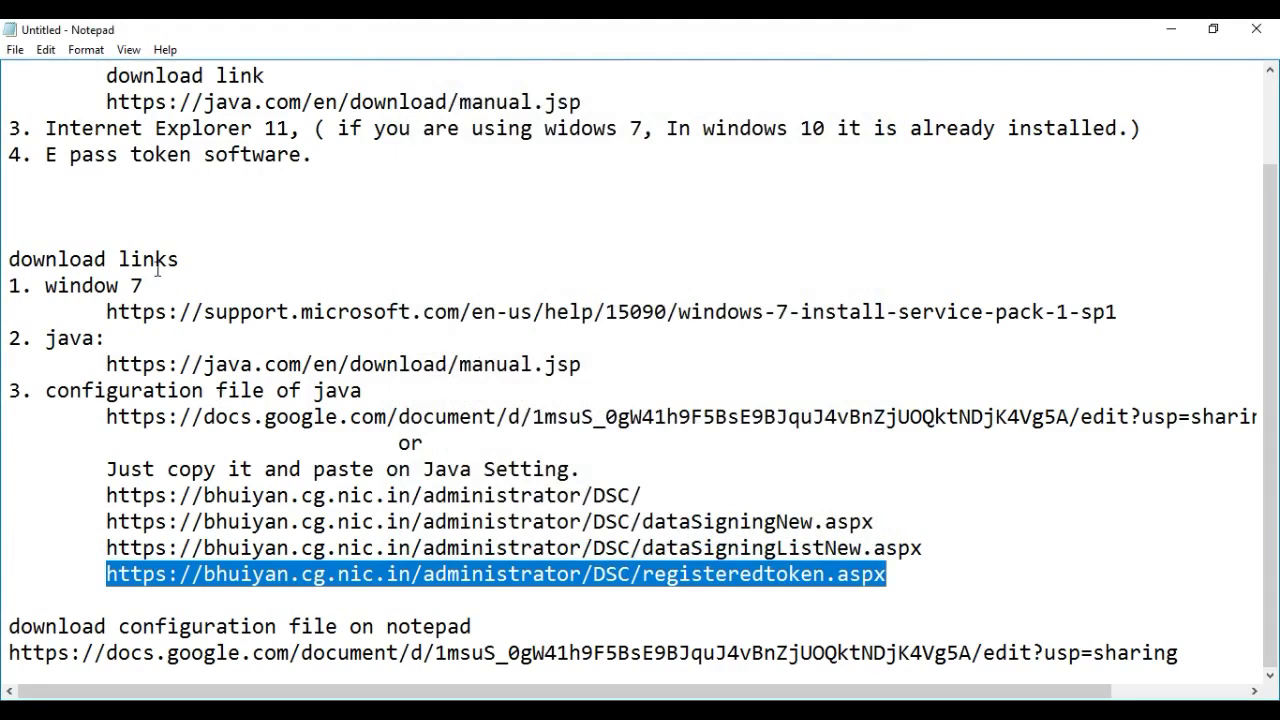
Search Windows for 'inter' and launch Internet Explorer on the MSN India home page
scroll(156, 268, up, 2)
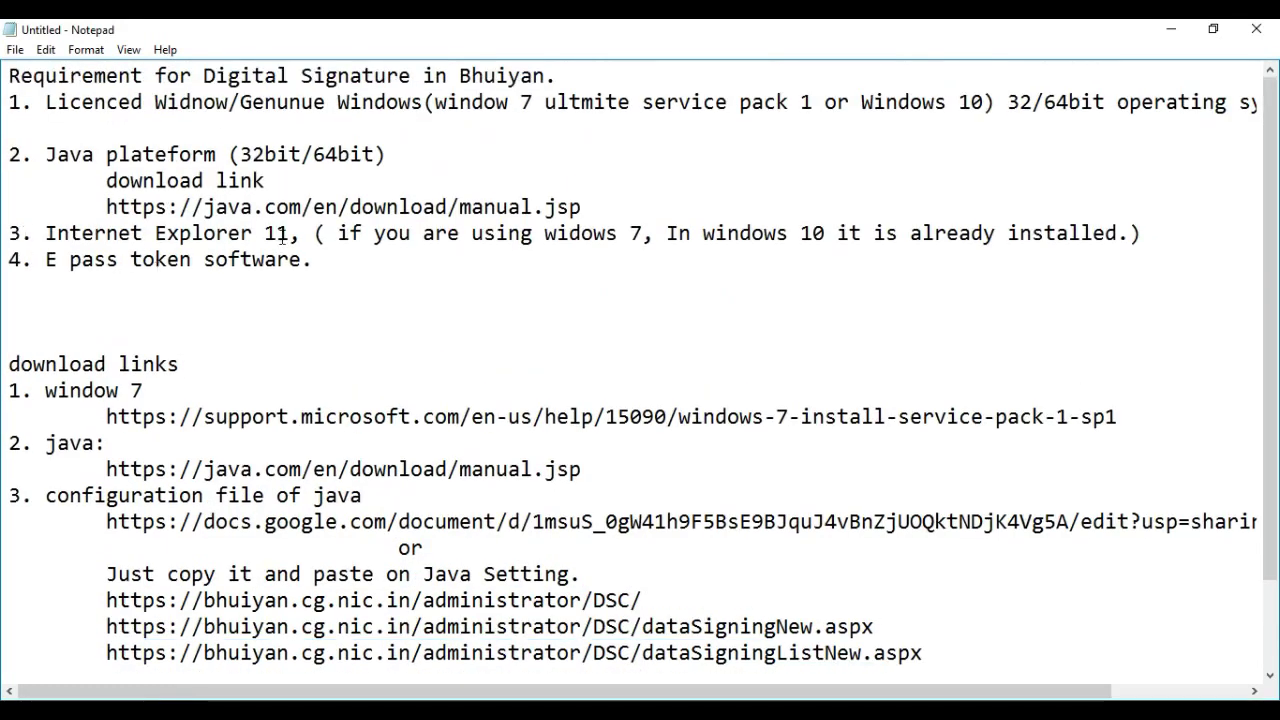
scroll(156, 698, down, 1)
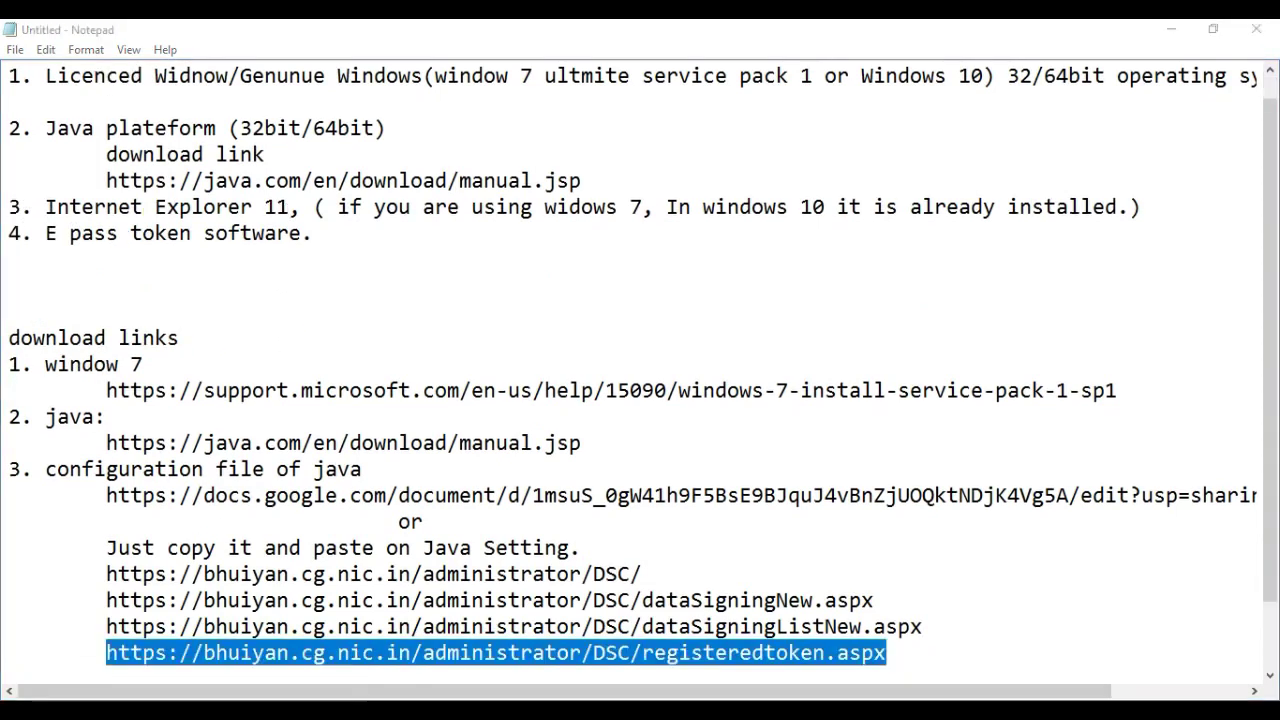
click(156, 710)
text(int)
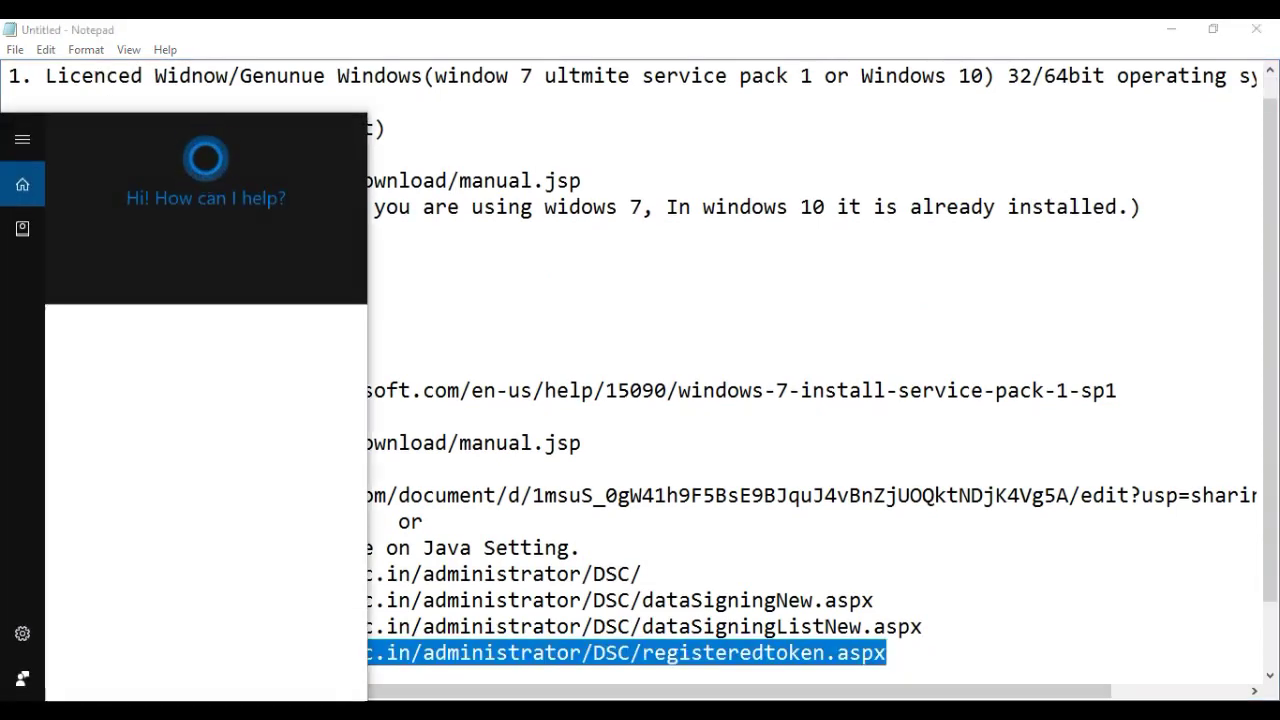
text(er)
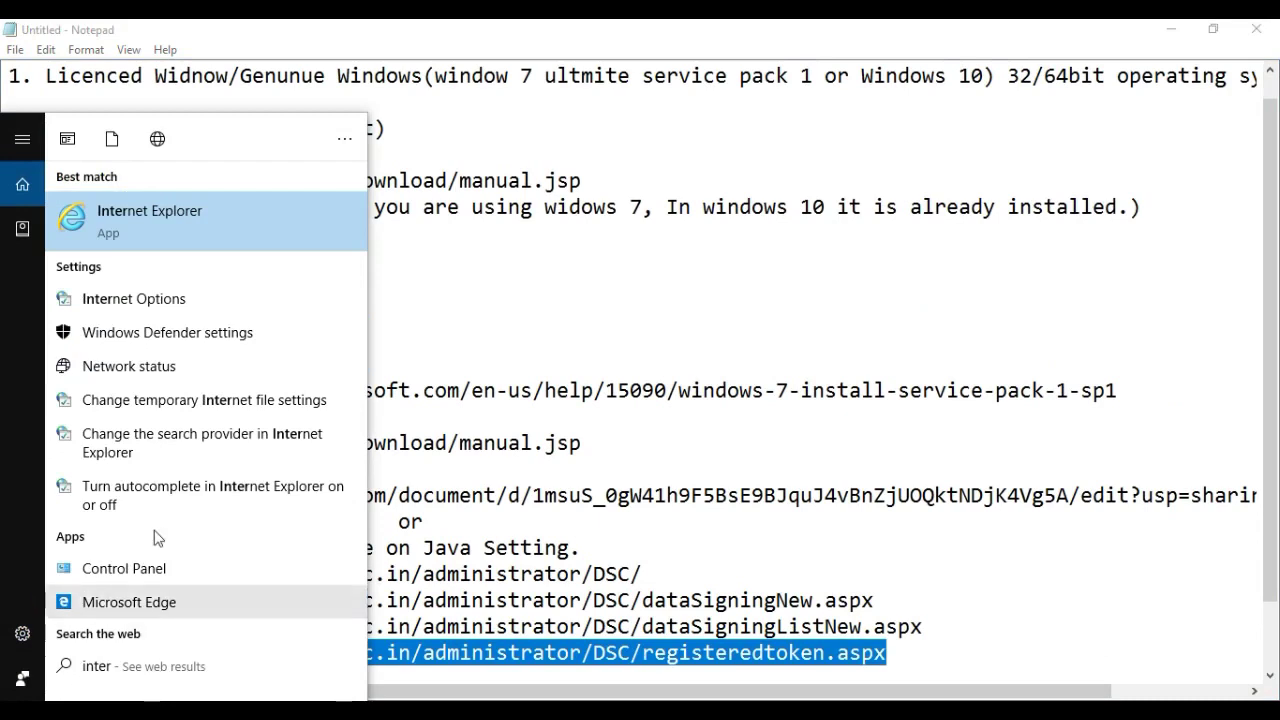
click(160, 229)
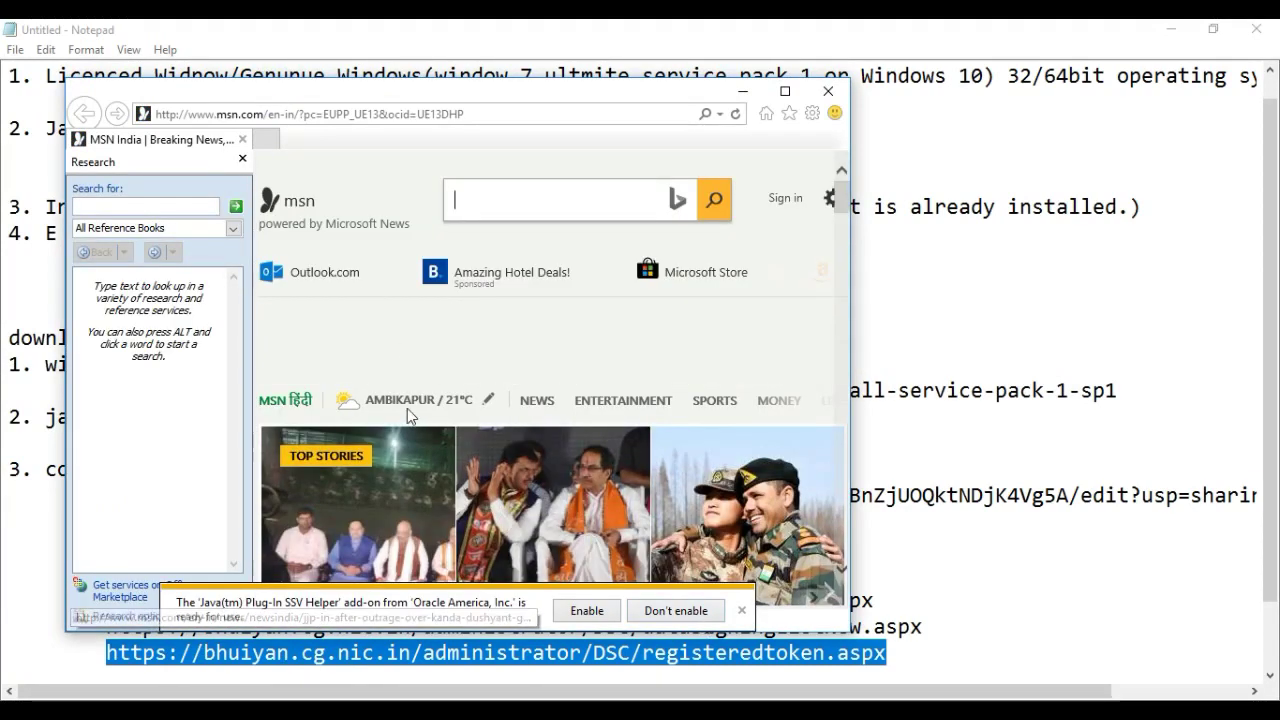
click(590, 620)
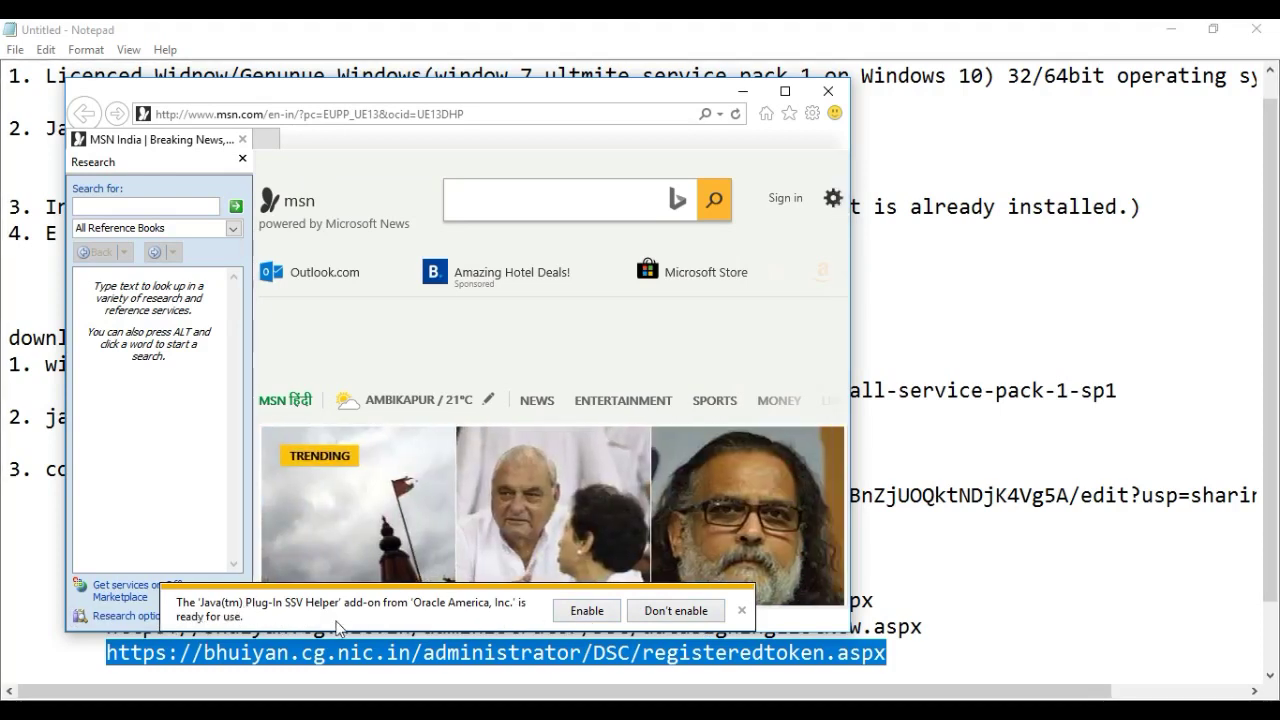
Enable the Java SSV Helper add-on, confirm IE version 11.321.14393.0, and minimize the browser
click(590, 610)
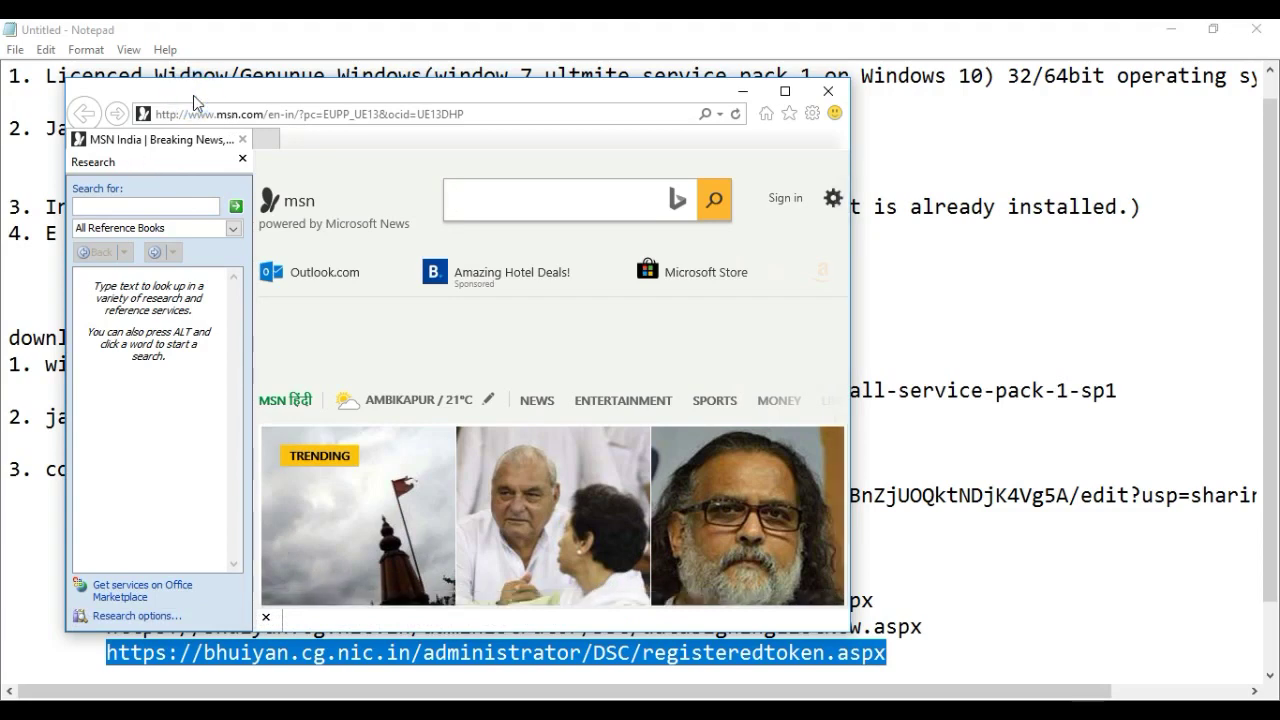
key(alt)
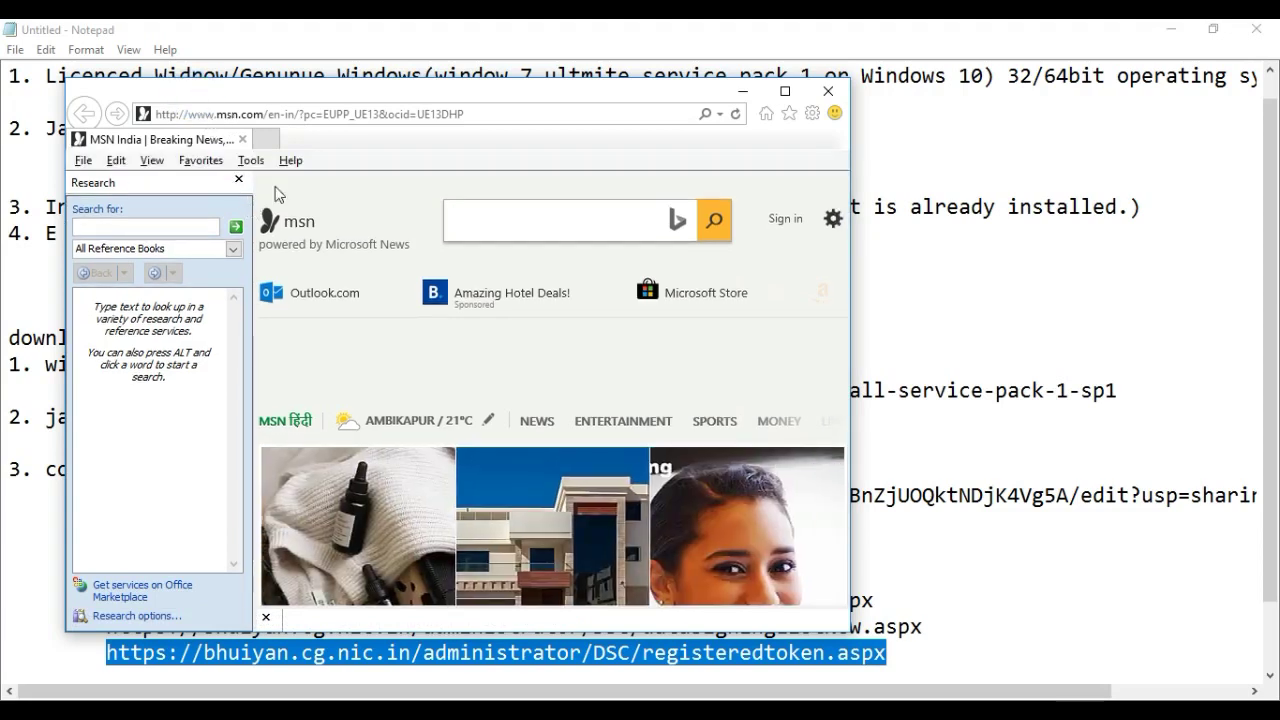
click(291, 161)
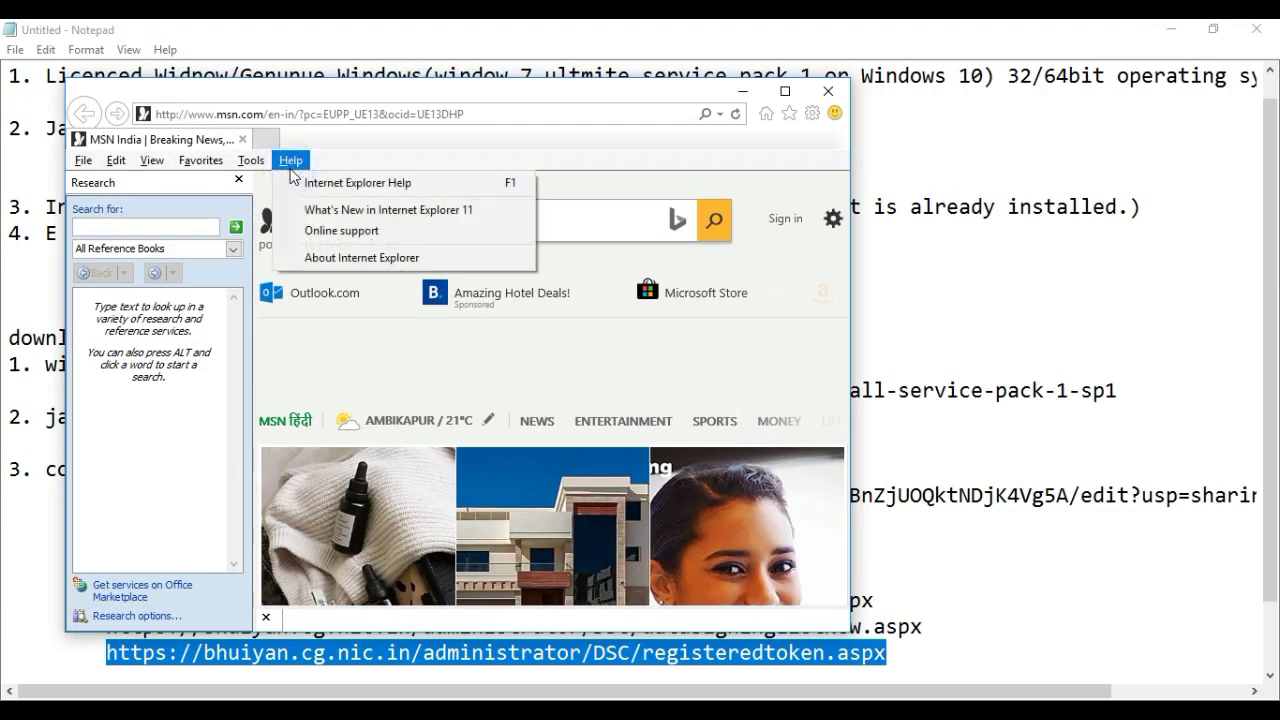
click(329, 263)
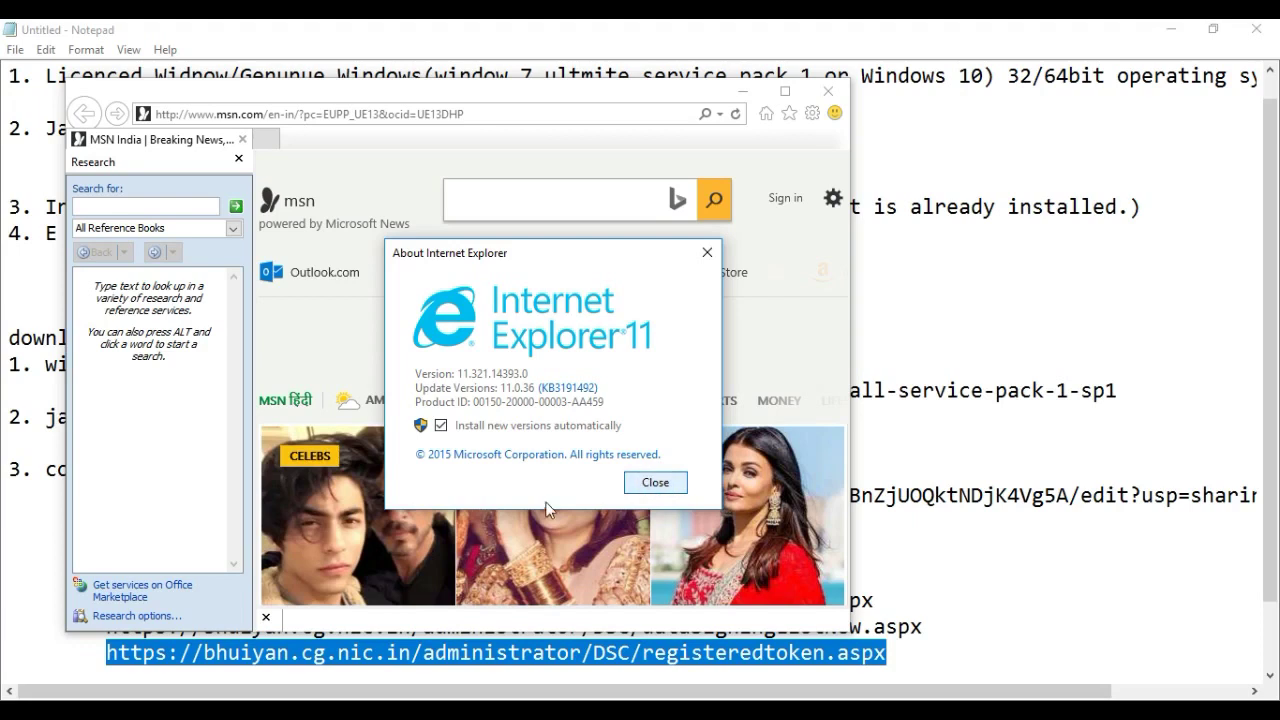
click(635, 481)
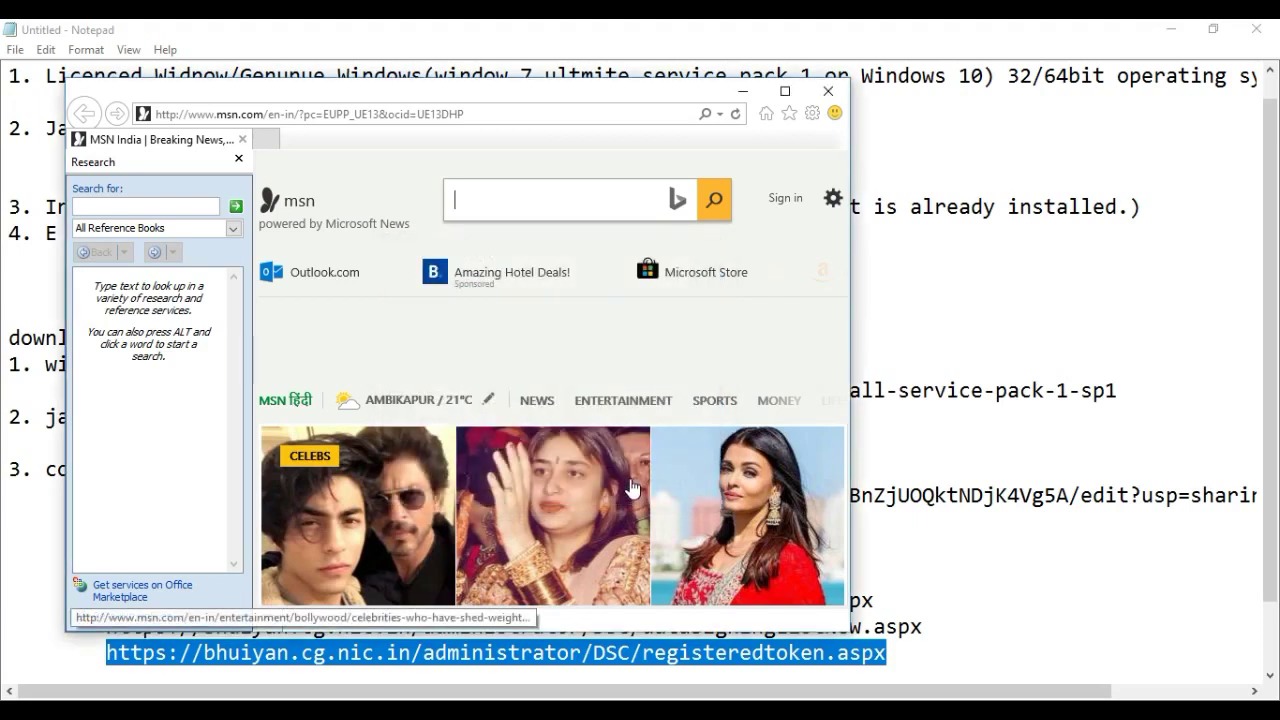
click(742, 93)
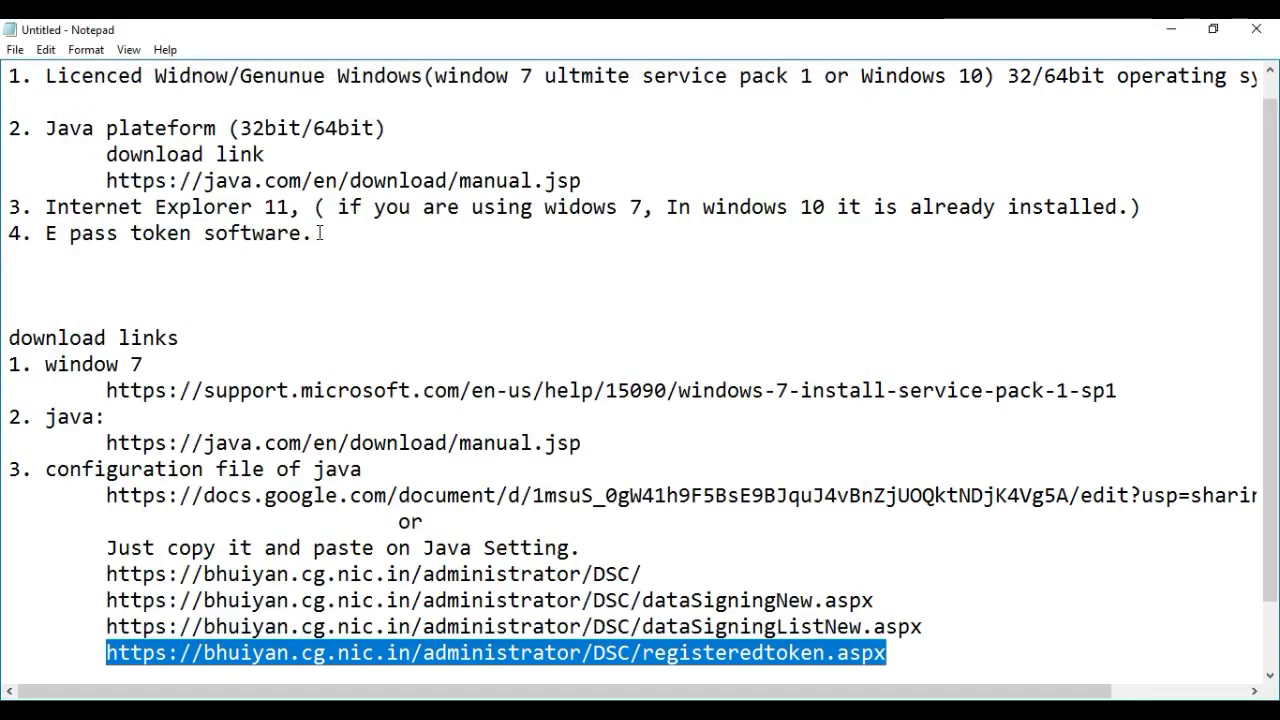
Run autorun.exe from the inserted ePass2003 token CD drive through AutoPlay
drag(318, 233, 58, 233)
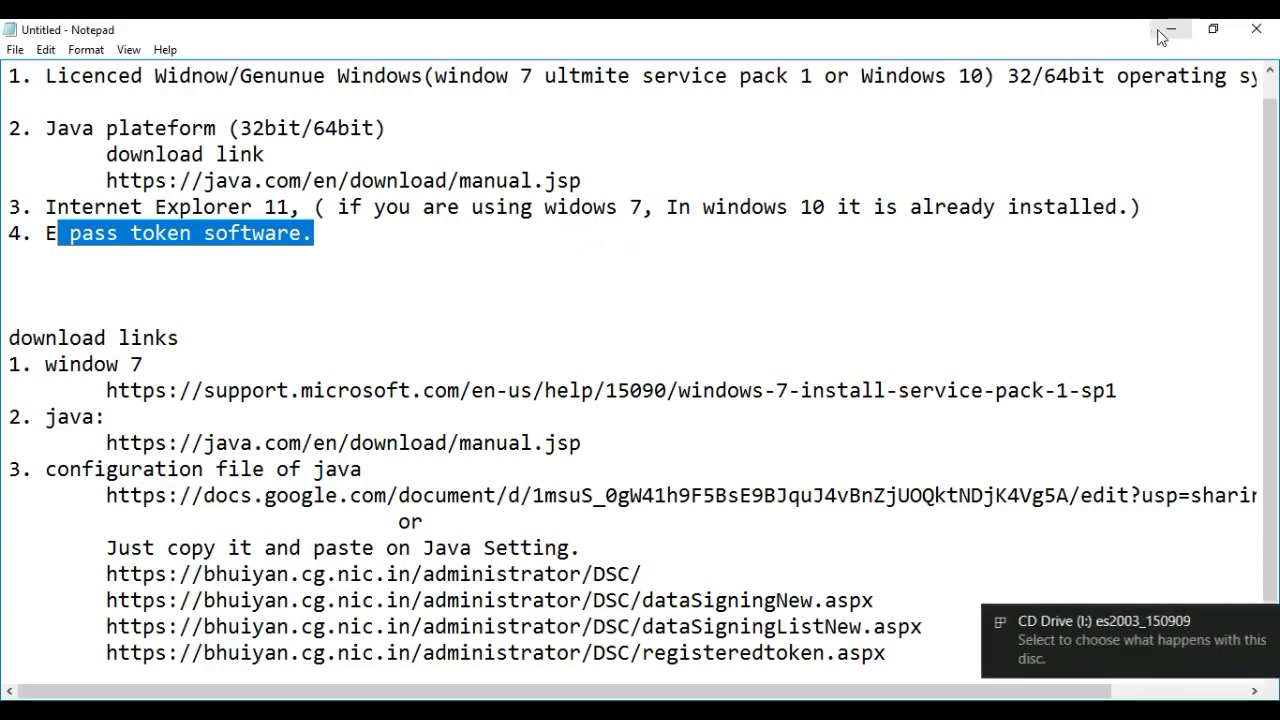
click(1074, 649)
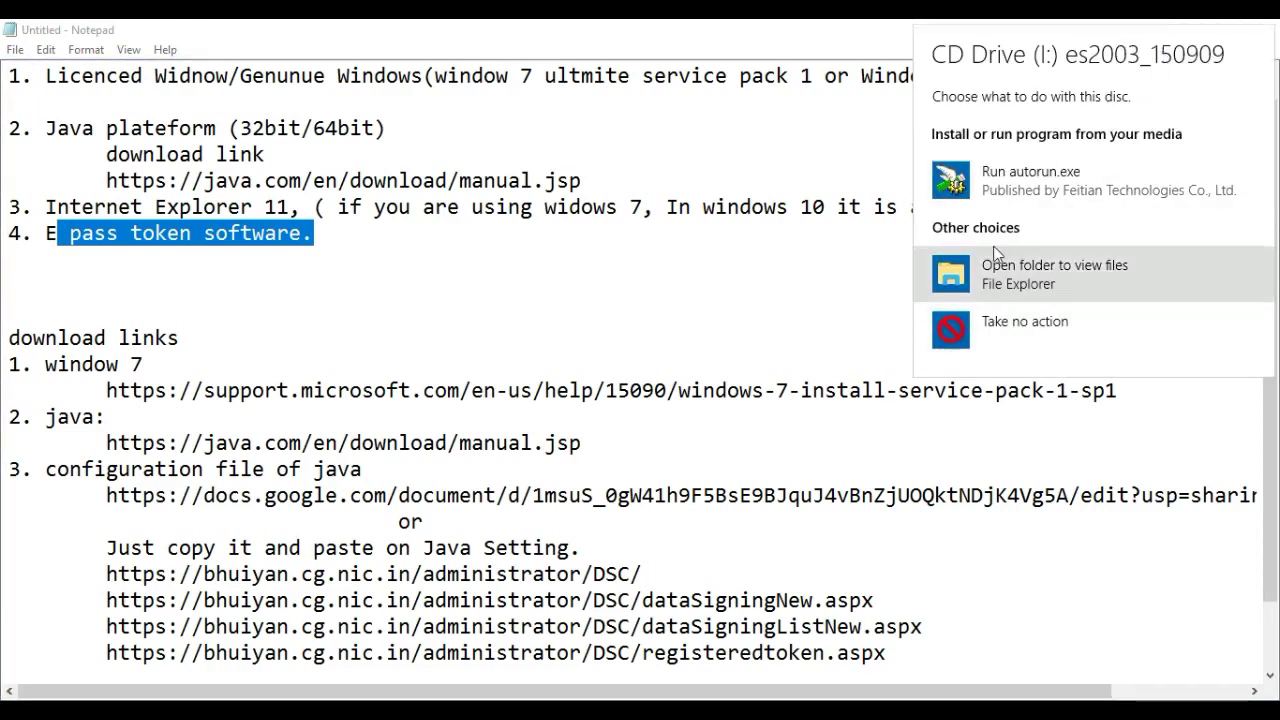
click(1013, 195)
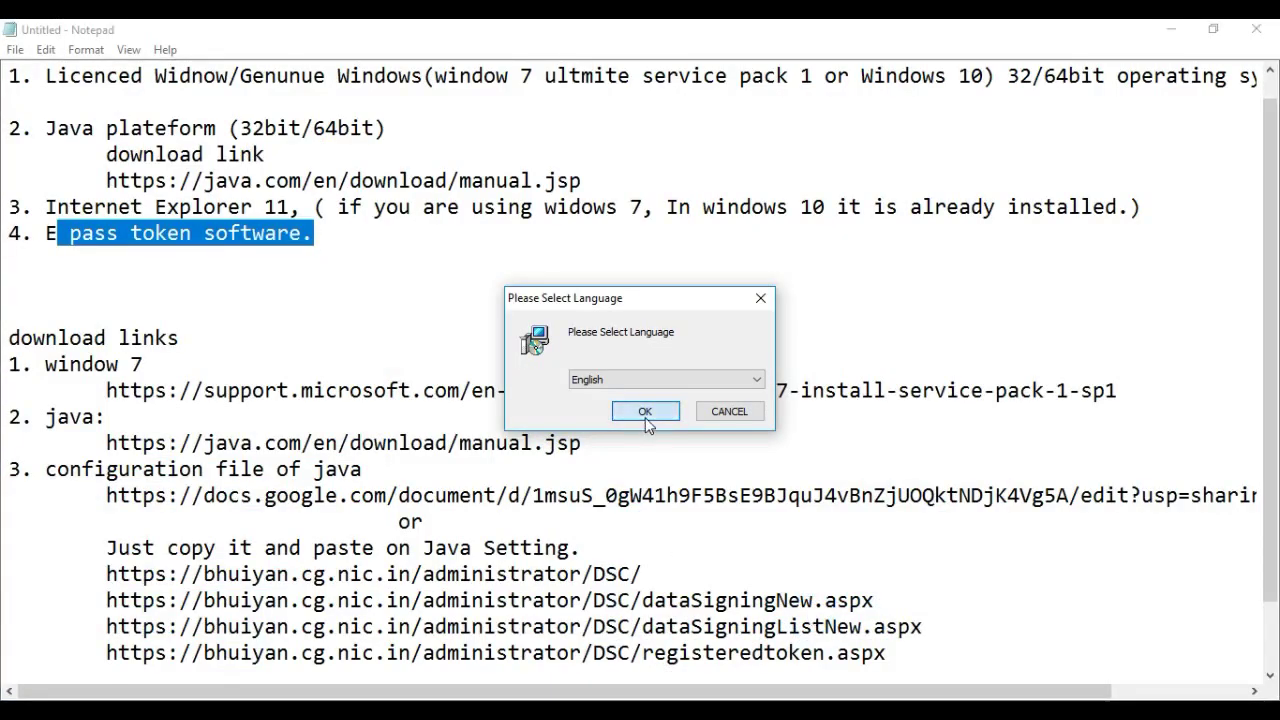
Install ePass2003 in English to C:\Program Files\Feitian\ePass2003 with the Private CSP option
click(645, 414)
click(740, 519)
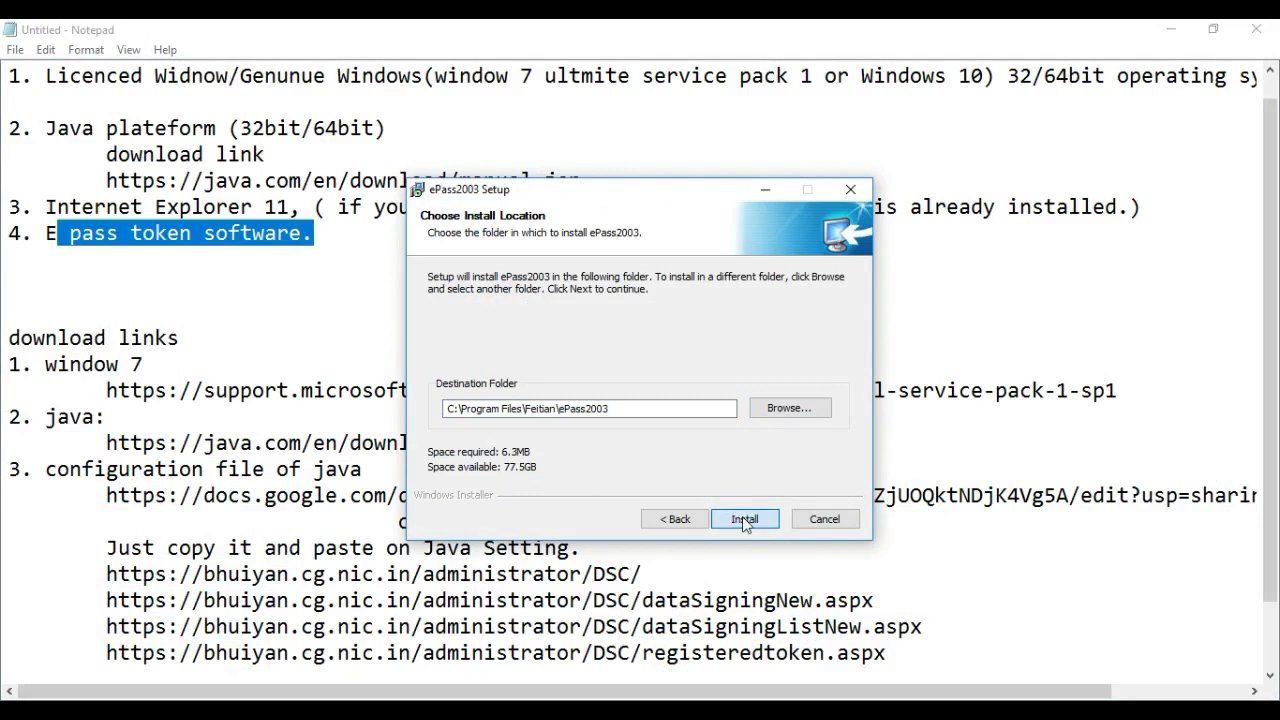
click(742, 517)
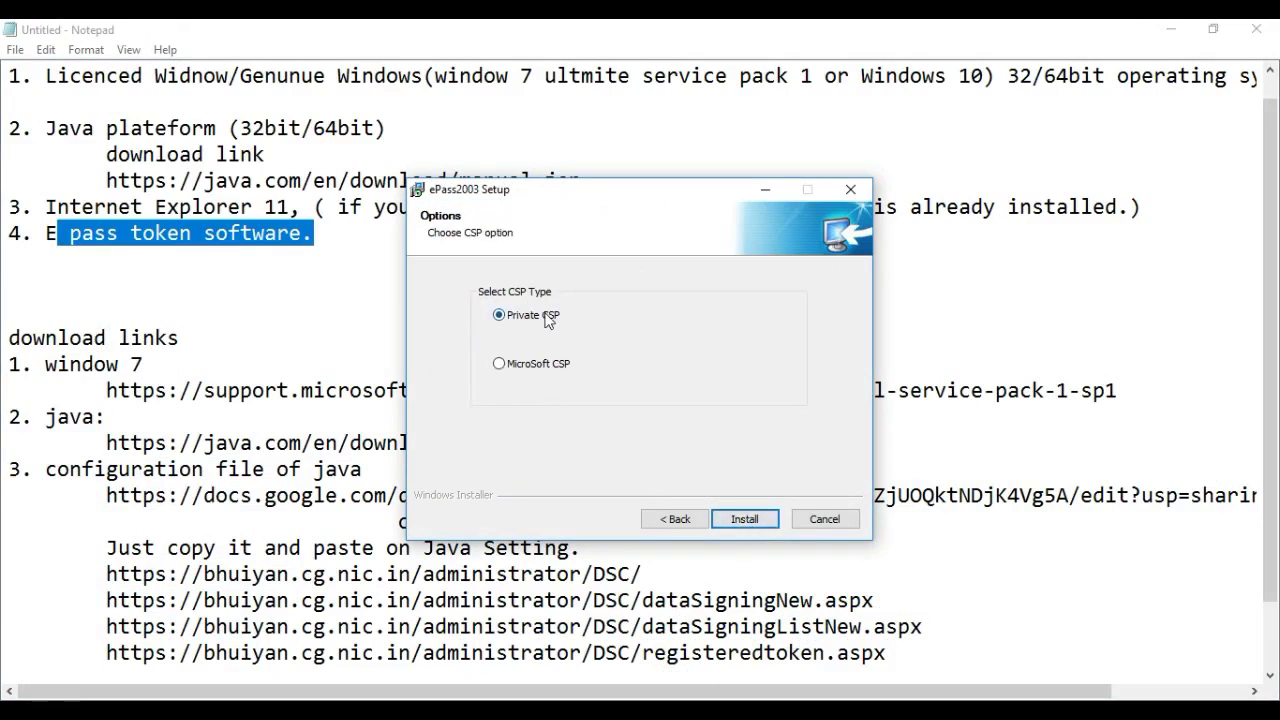
click(751, 526)
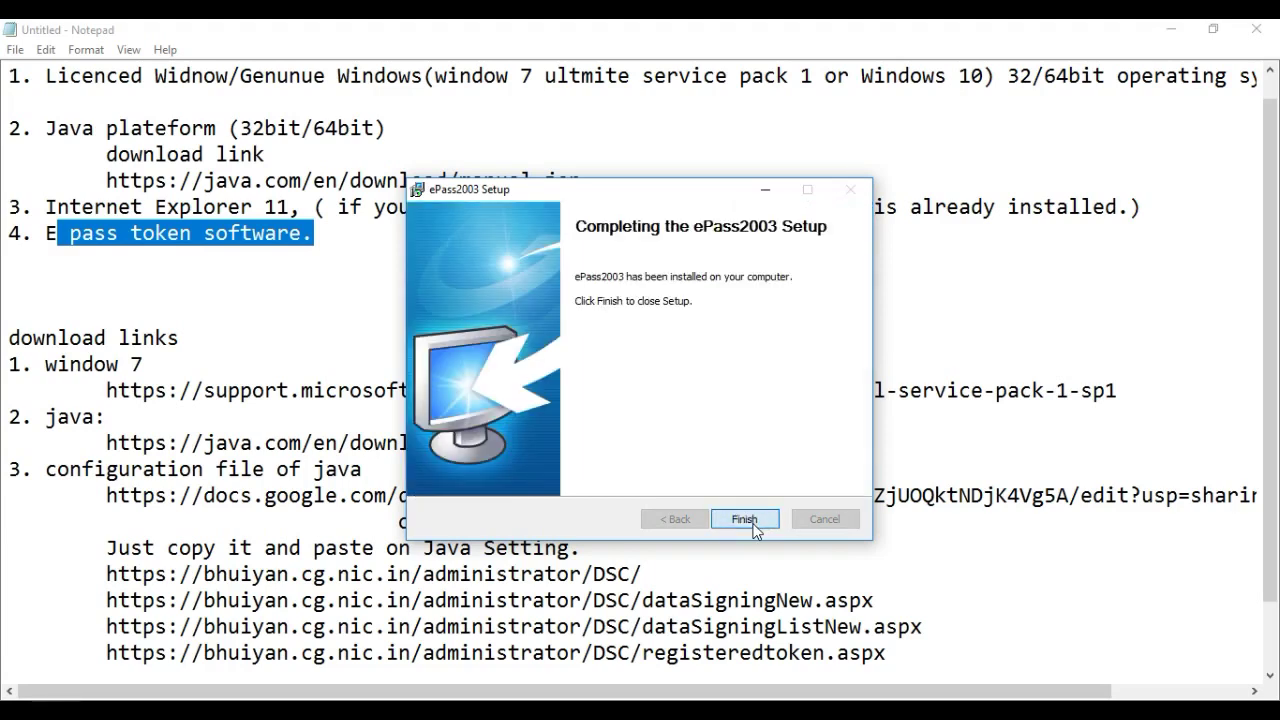
click(744, 519)
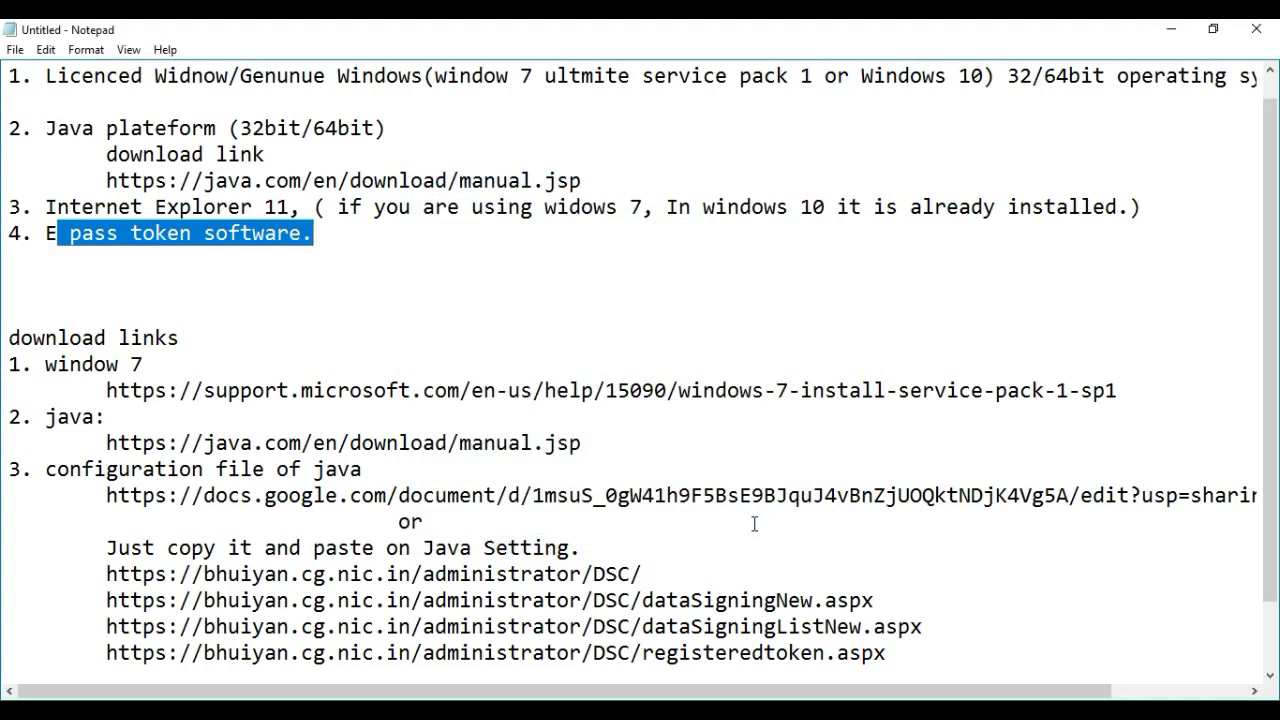
click(1168, 33)
Refresh the Windows desktop
click(529, 555)
right_click(529, 555)
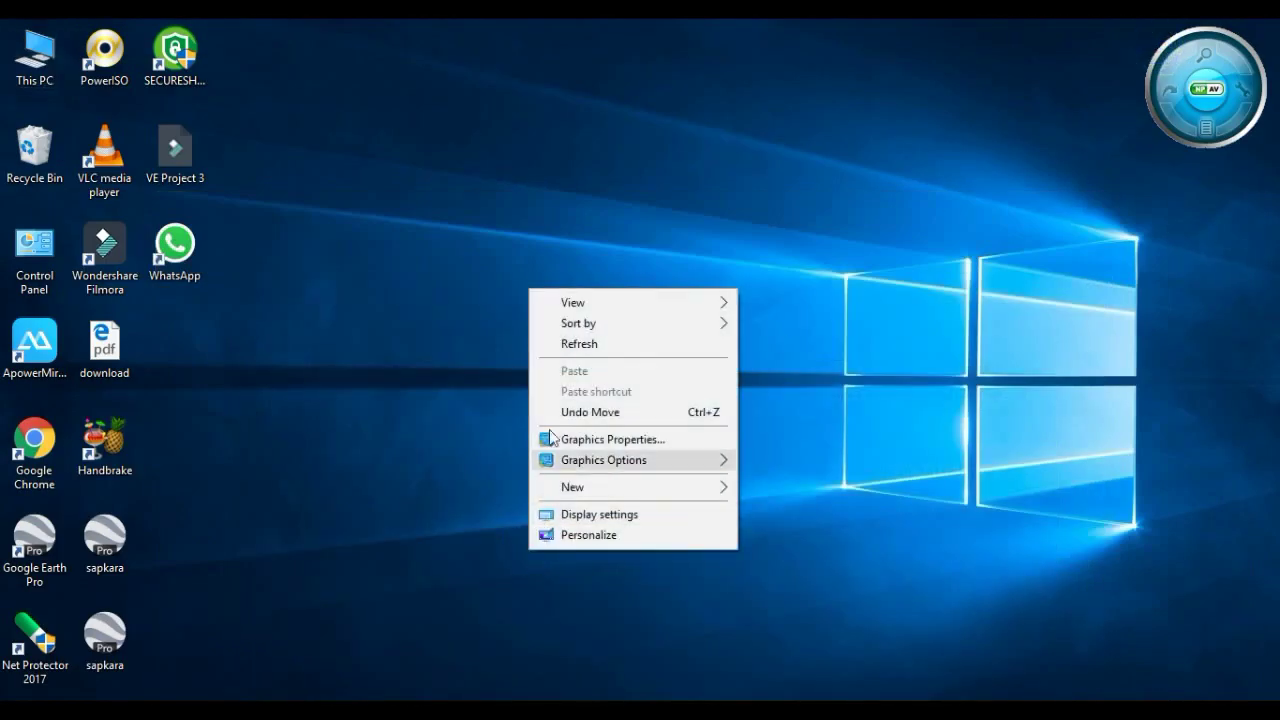
click(571, 345)
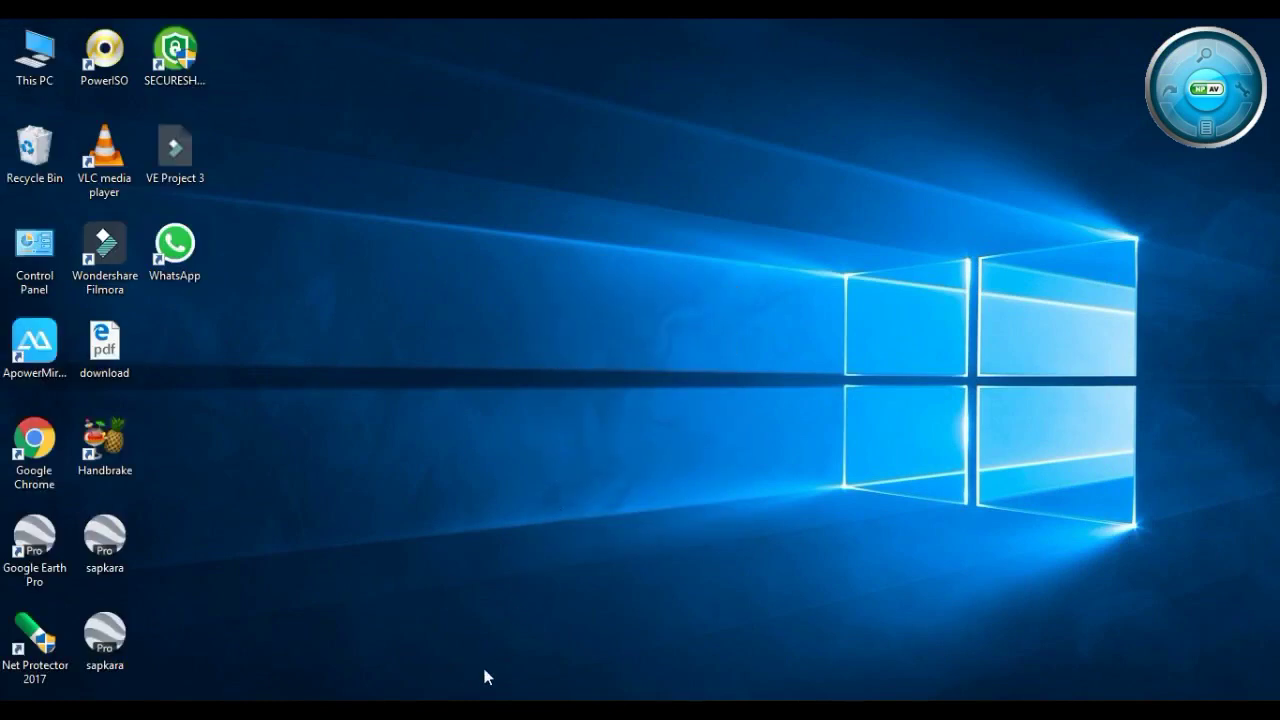
Close the MSN Internet Explorer window from its taskbar thumbnail and bring back the notes
mouse_move(437, 712)
mouse_move(490, 712)
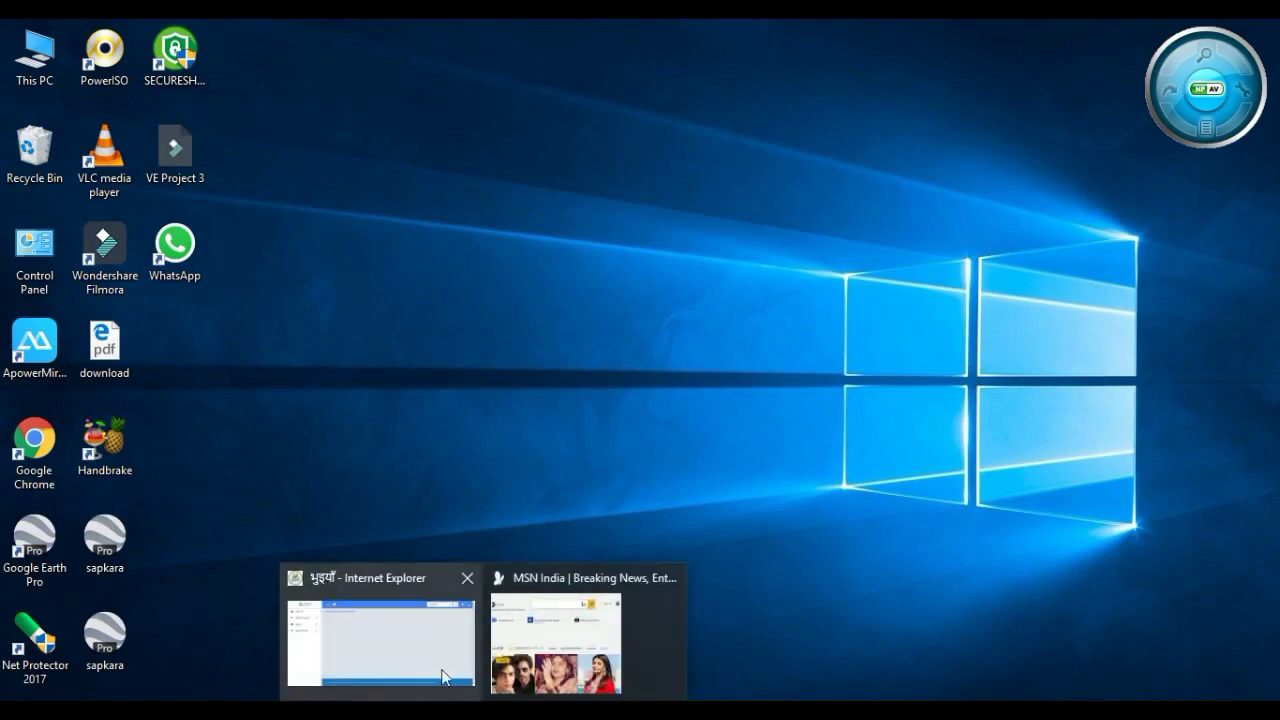
mouse_move(671, 580)
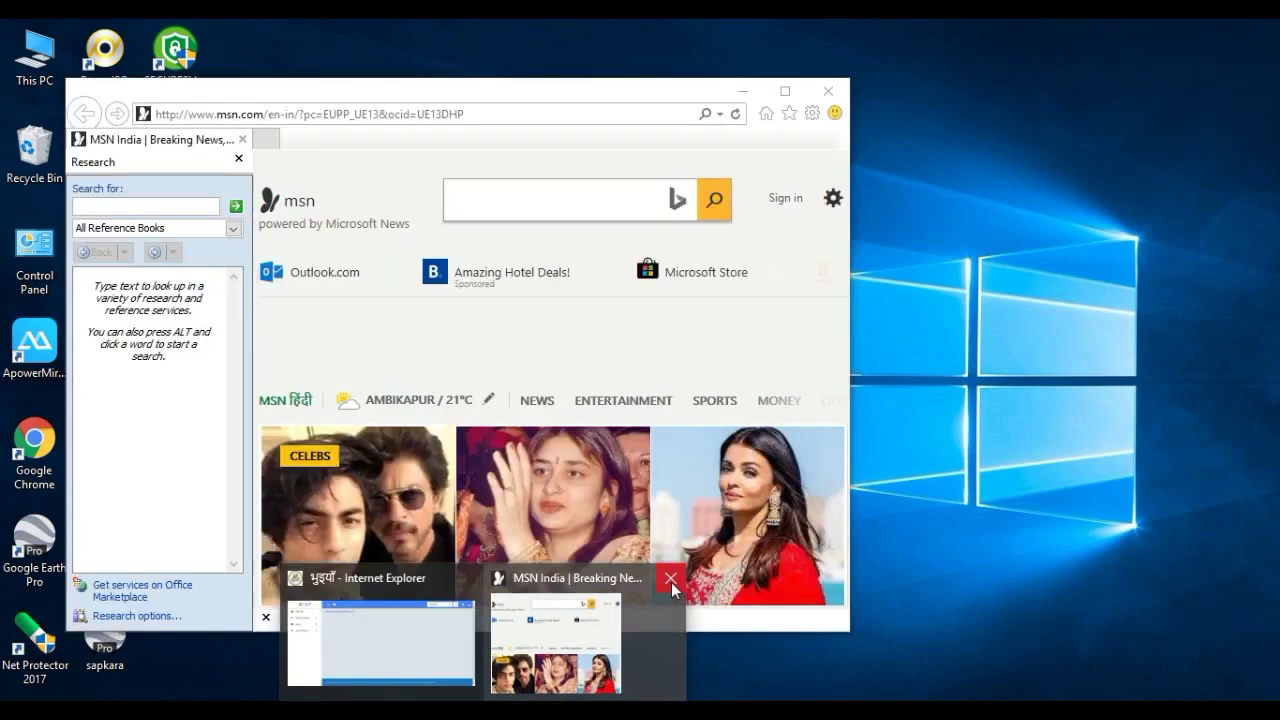
click(671, 582)
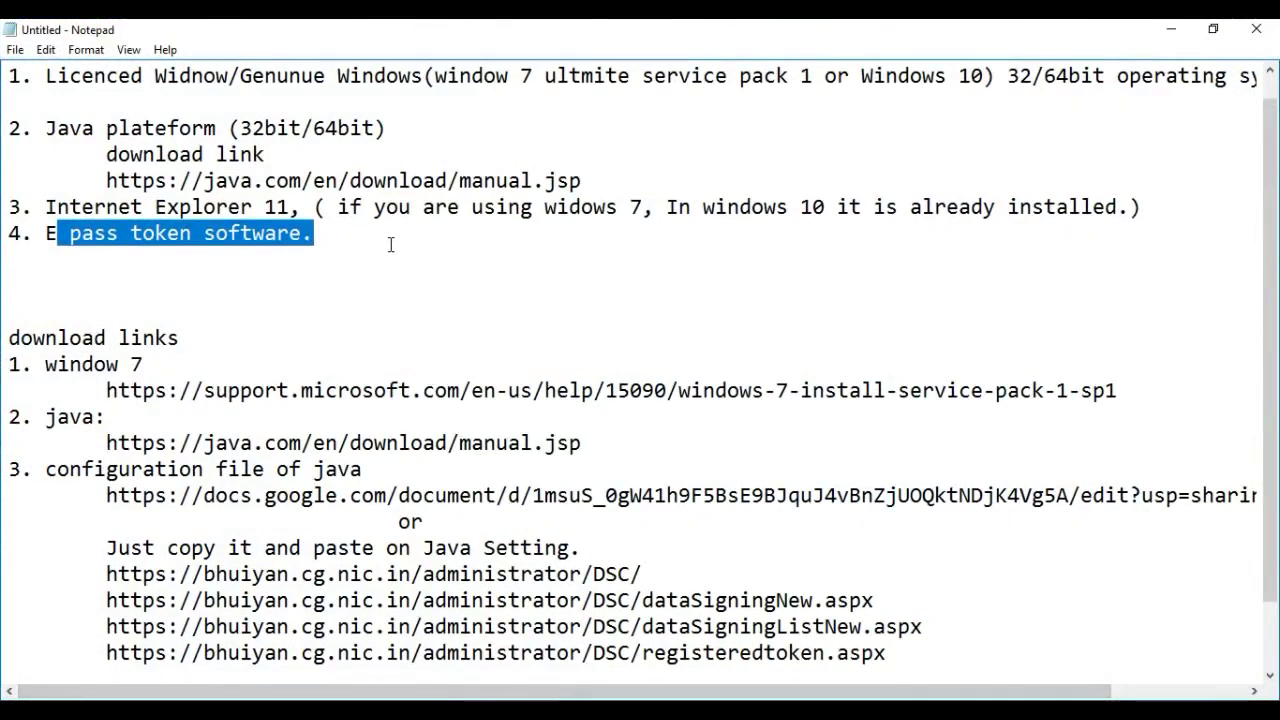
click(386, 240)
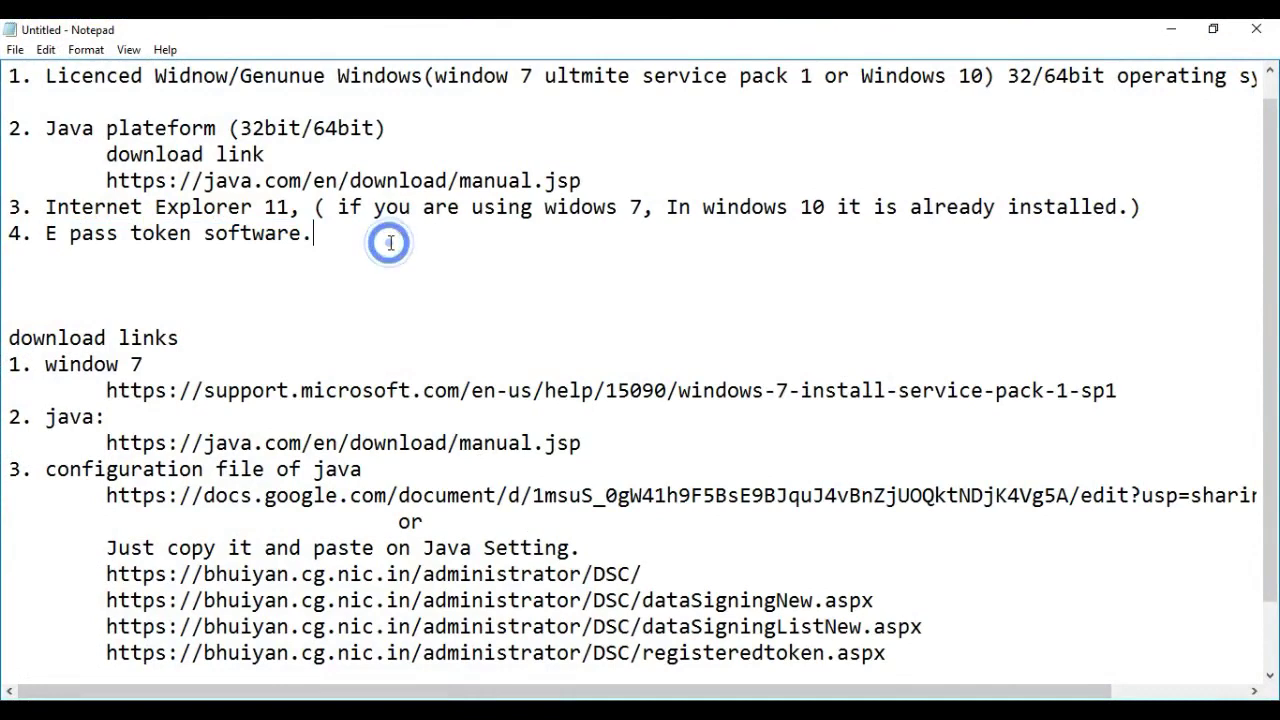
Add item '5. Token should be register' to the notes and minimize Notepad
key(Return)
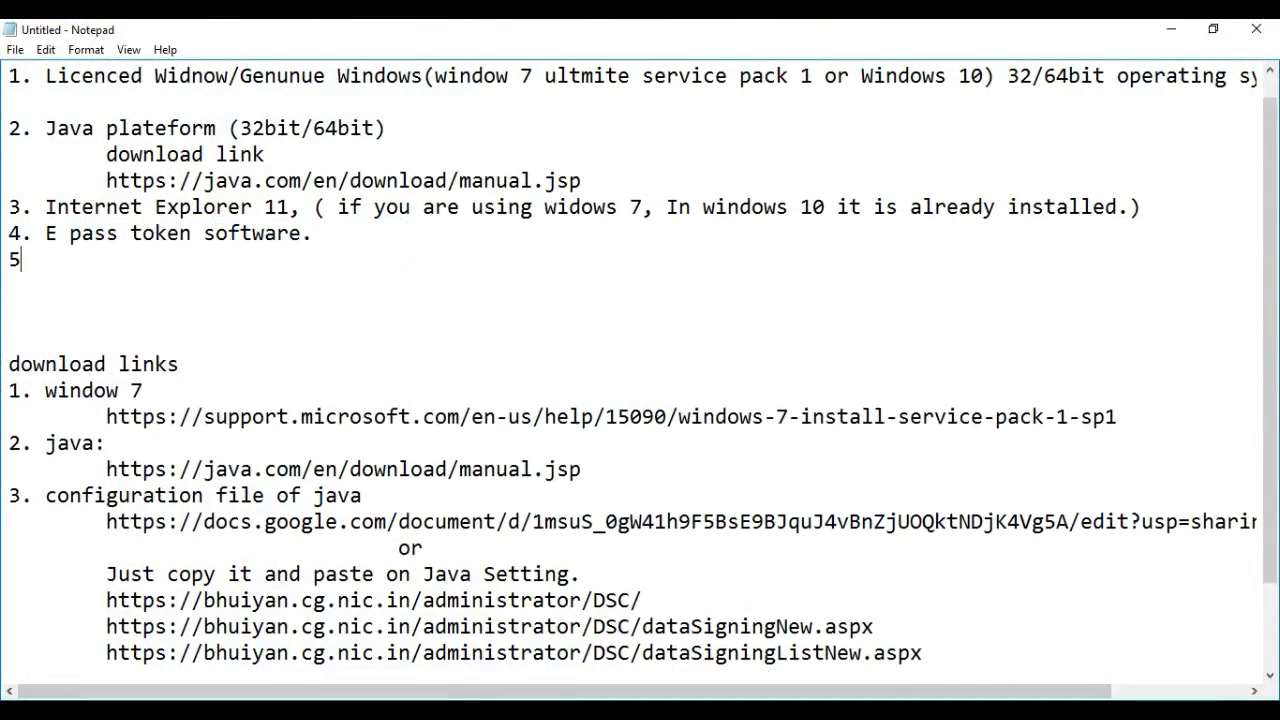
text(5. Token shoub)
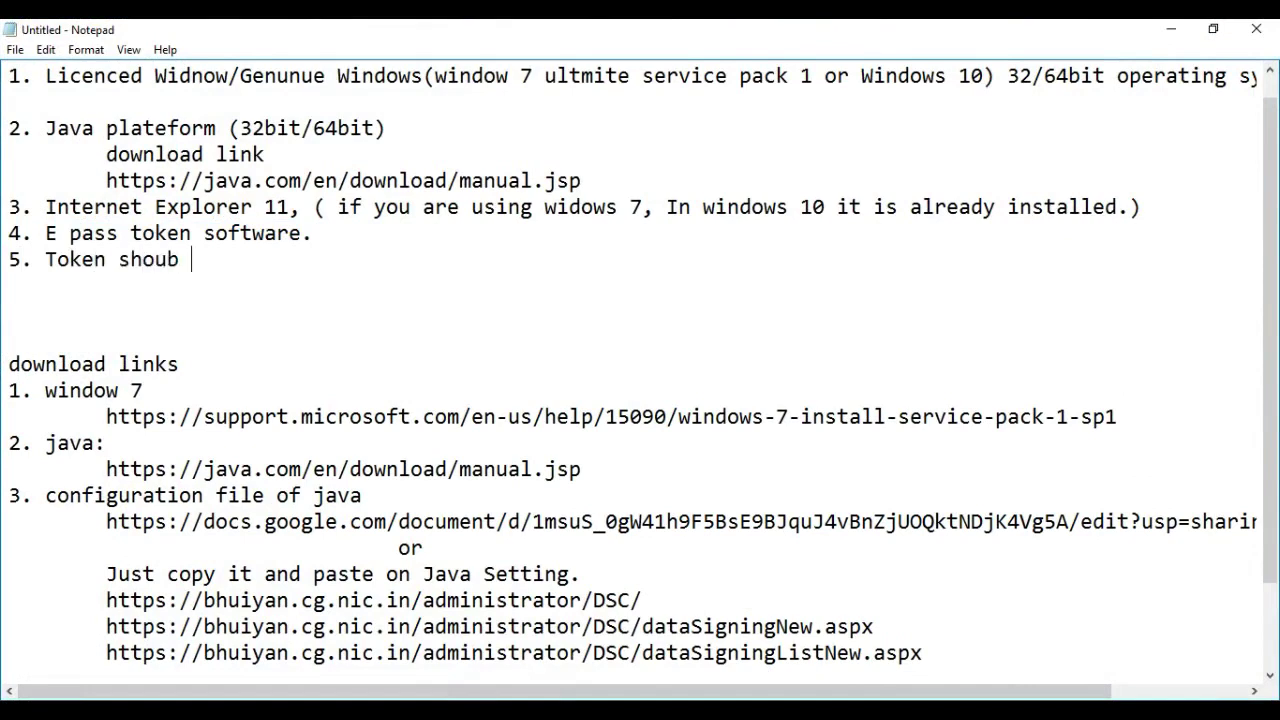
key(BackSpace)
text(ld be register.)
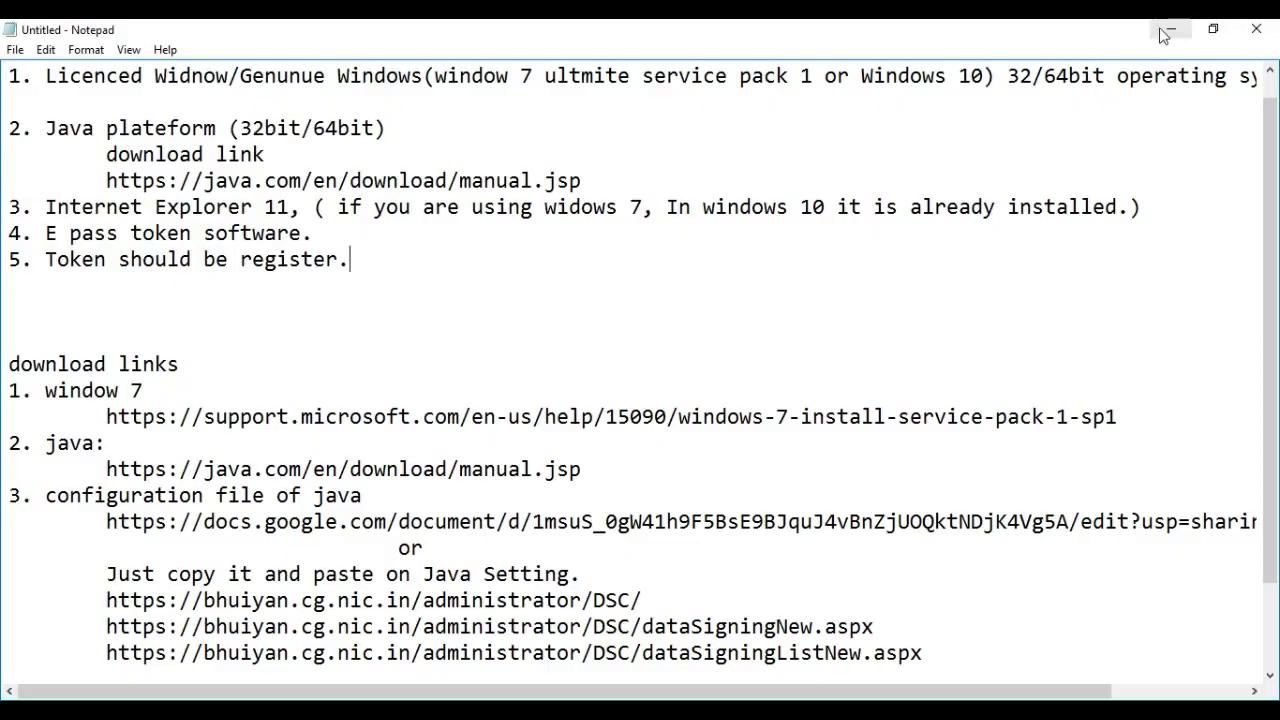
click(1171, 29)
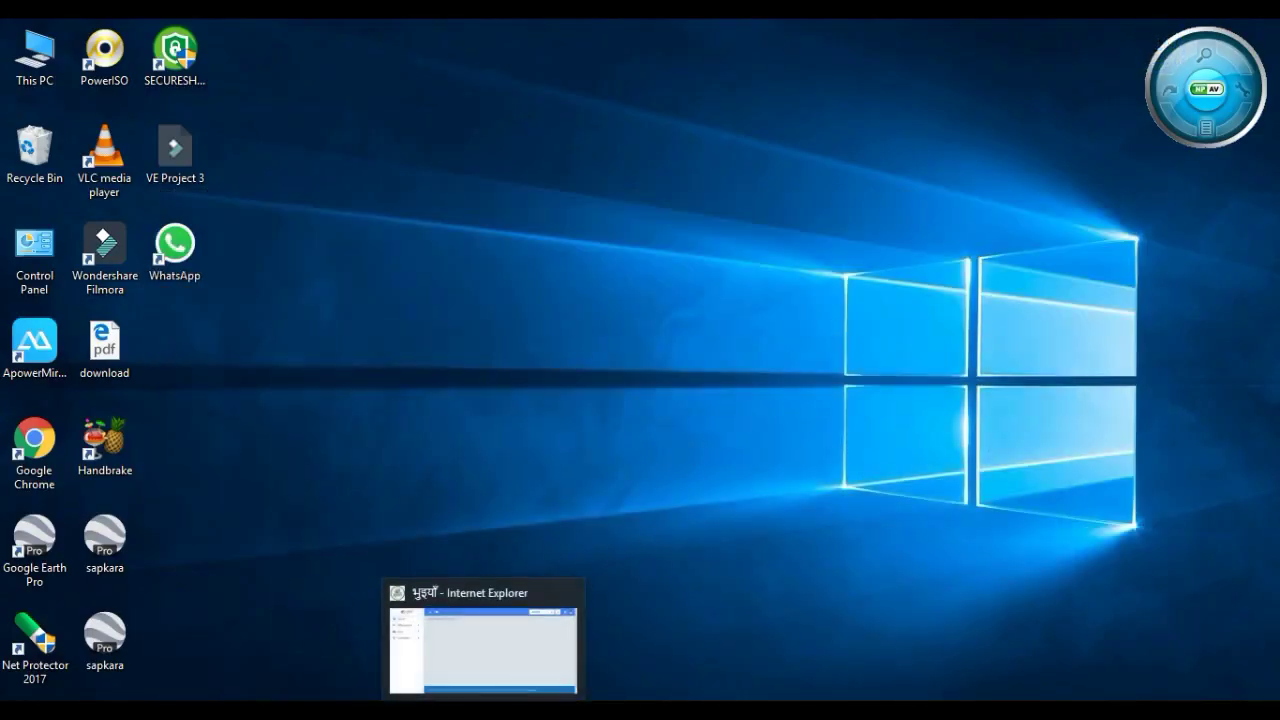
click(486, 640)
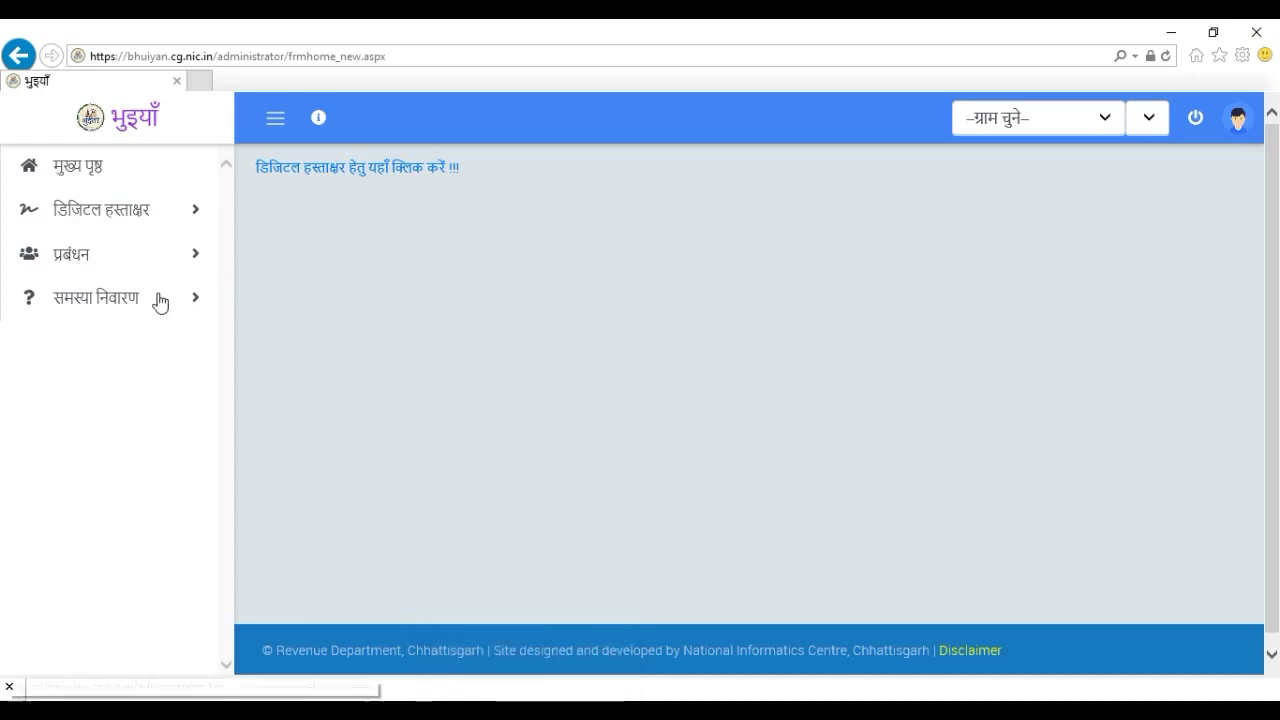
Open the token registration link and enter the patwari's user ID and password
click(108, 219)
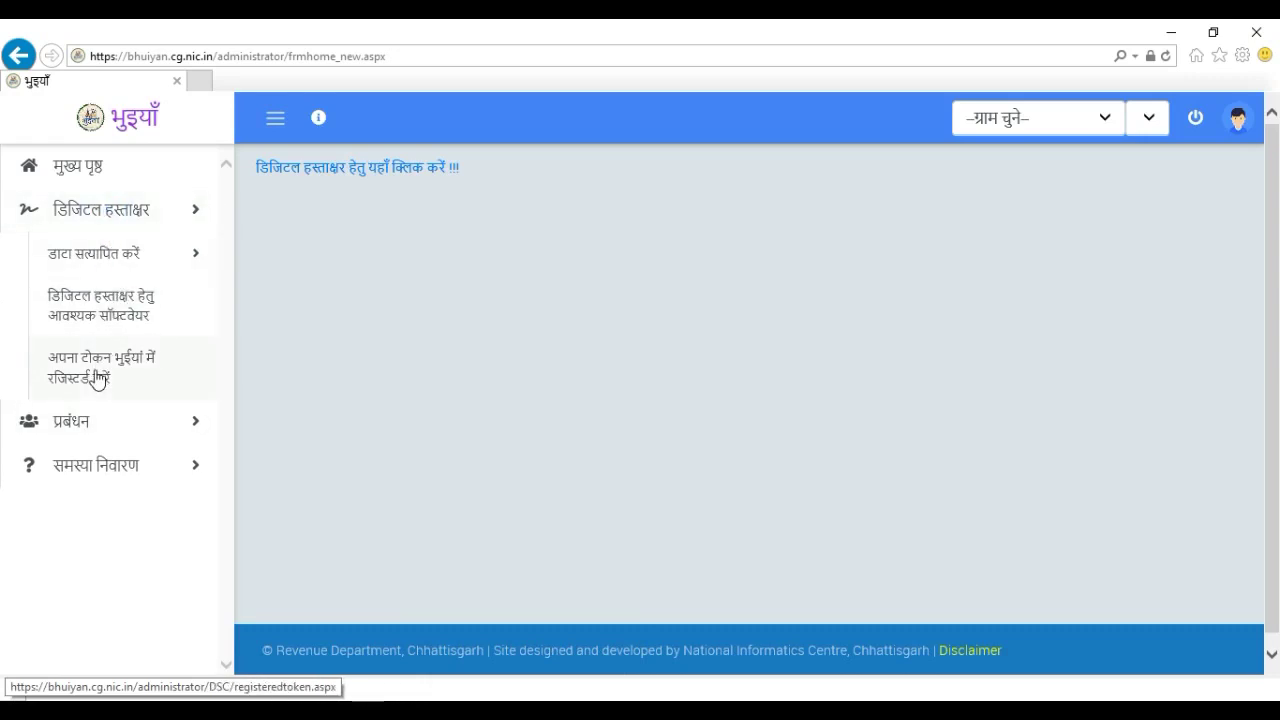
click(97, 378)
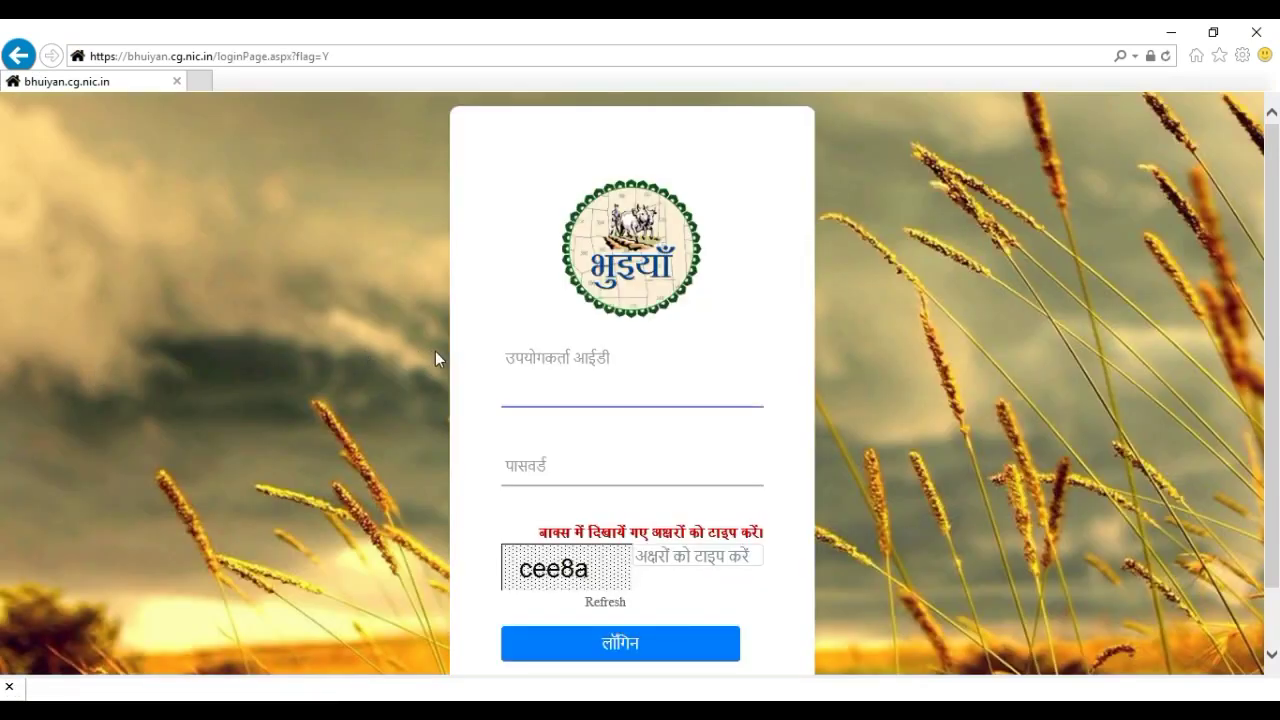
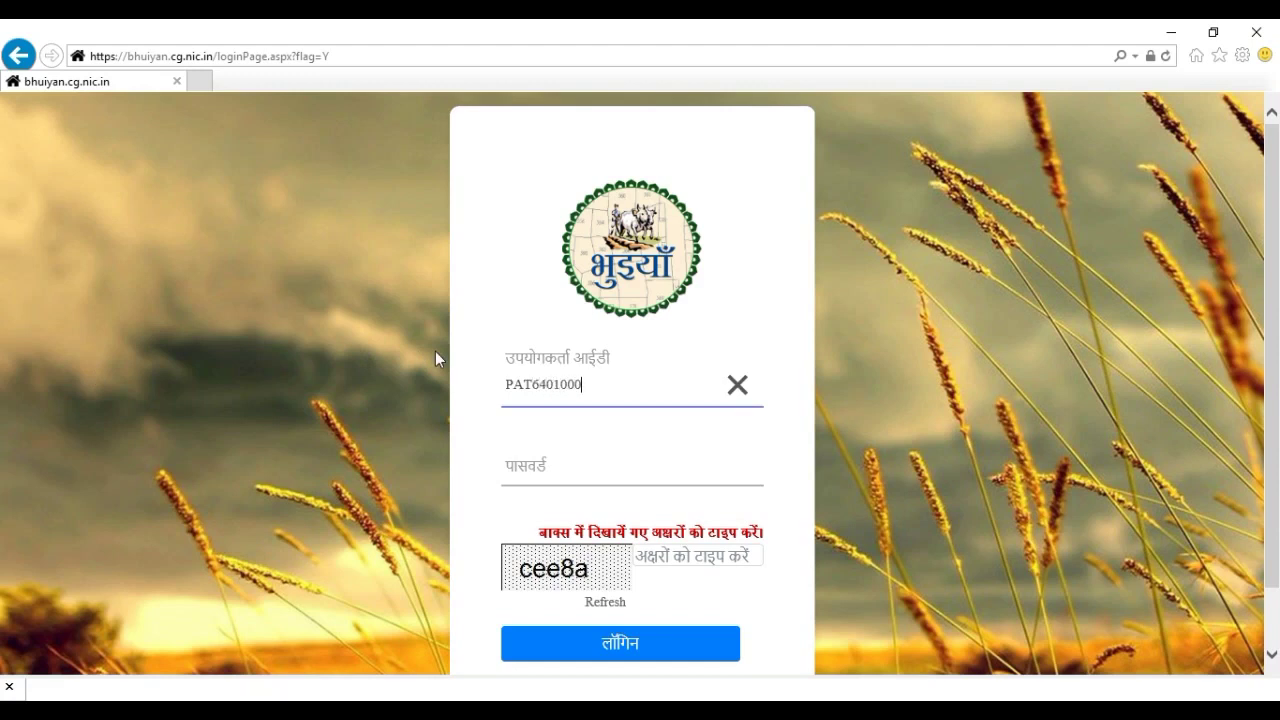
key(Tab)
text(••••••••••)
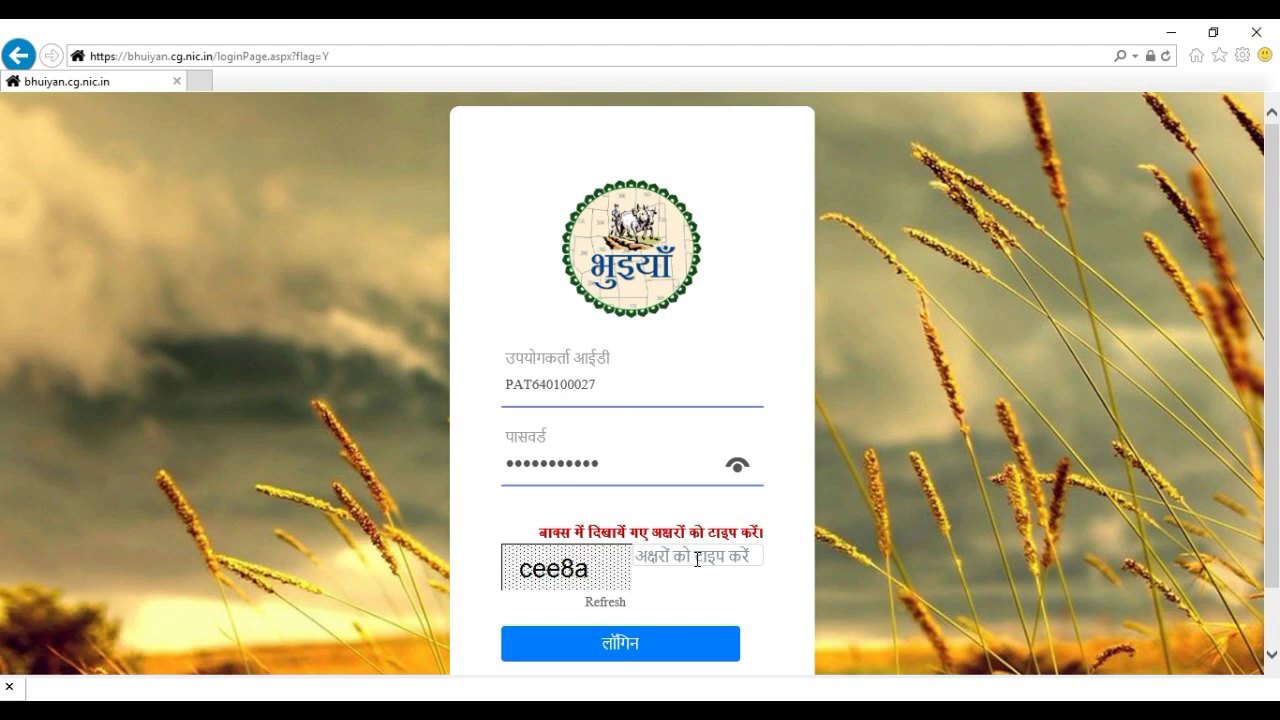
Enter the captcha, log in with लॉगिन, and dismiss the notice with आगे जाएँ
click(697, 560)
text(cee8)
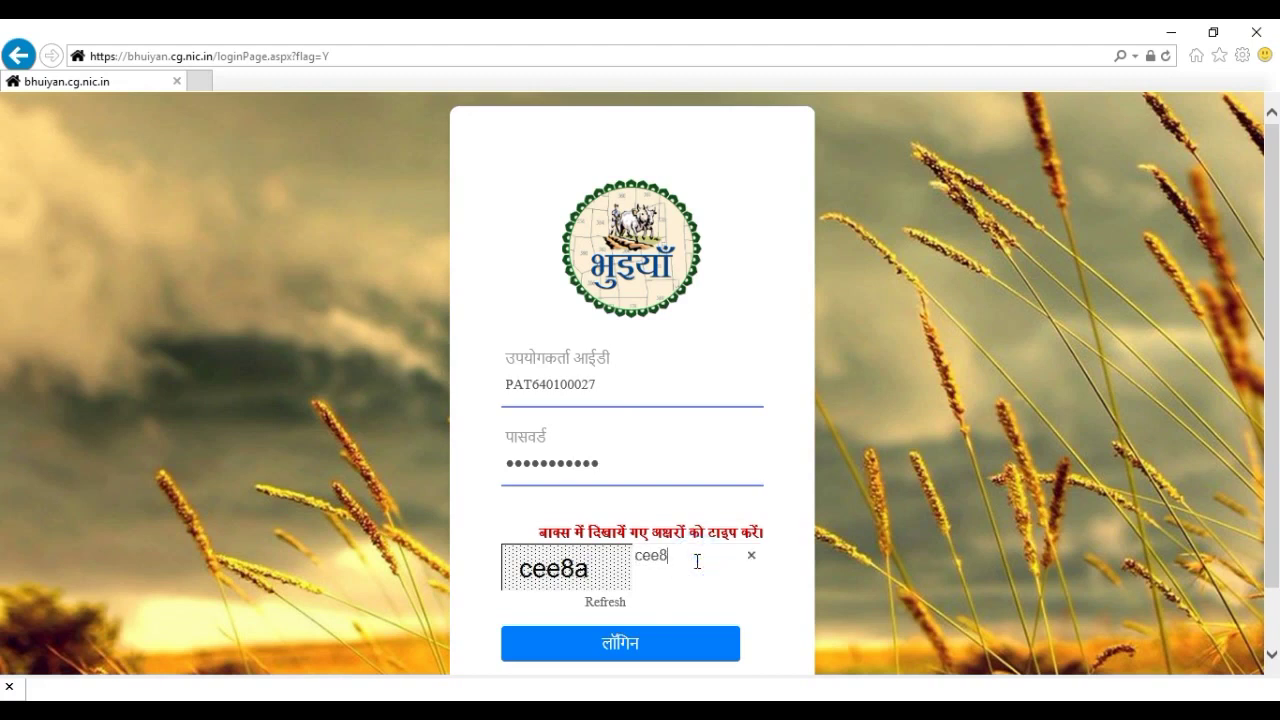
text(a)
click(665, 648)
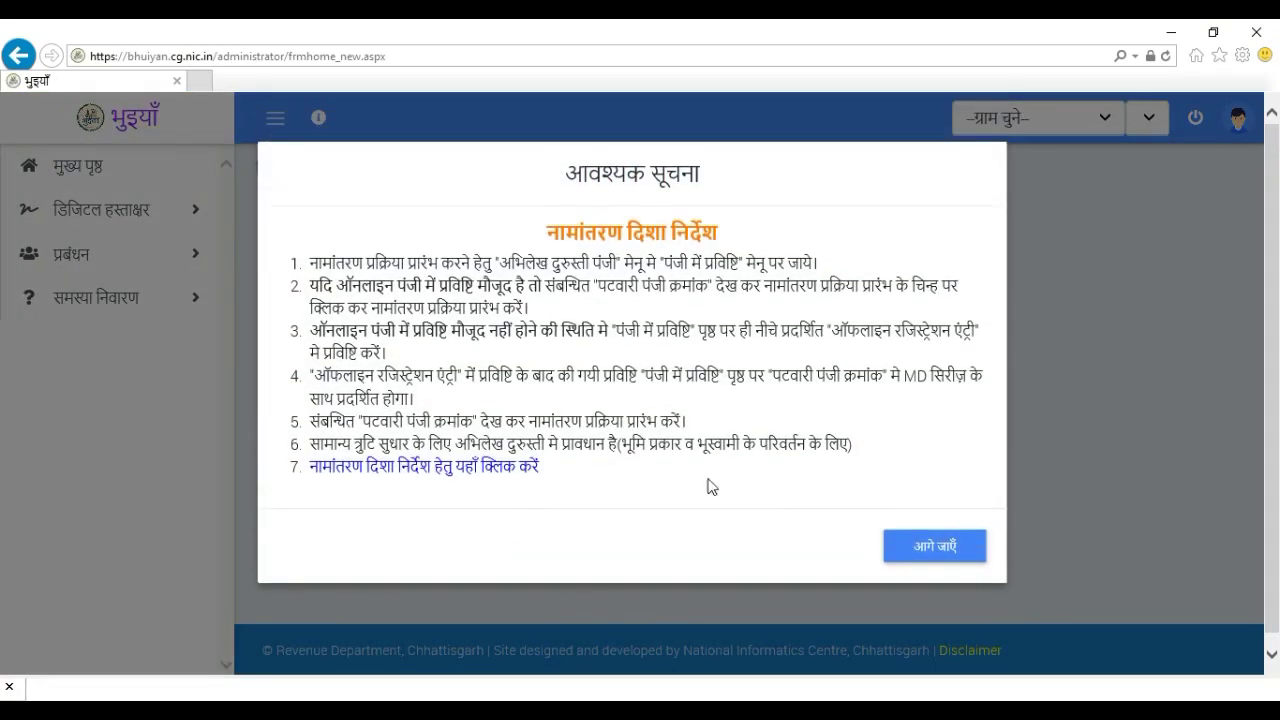
click(910, 552)
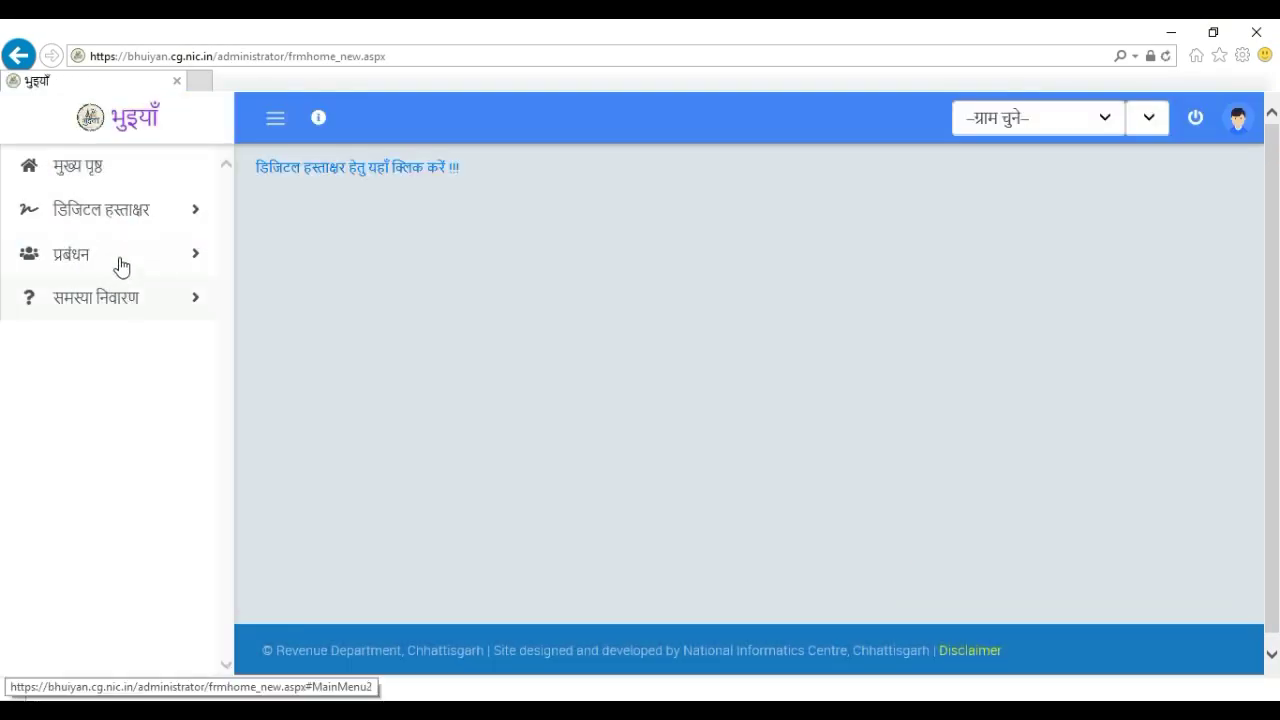
click(123, 230)
click(125, 366)
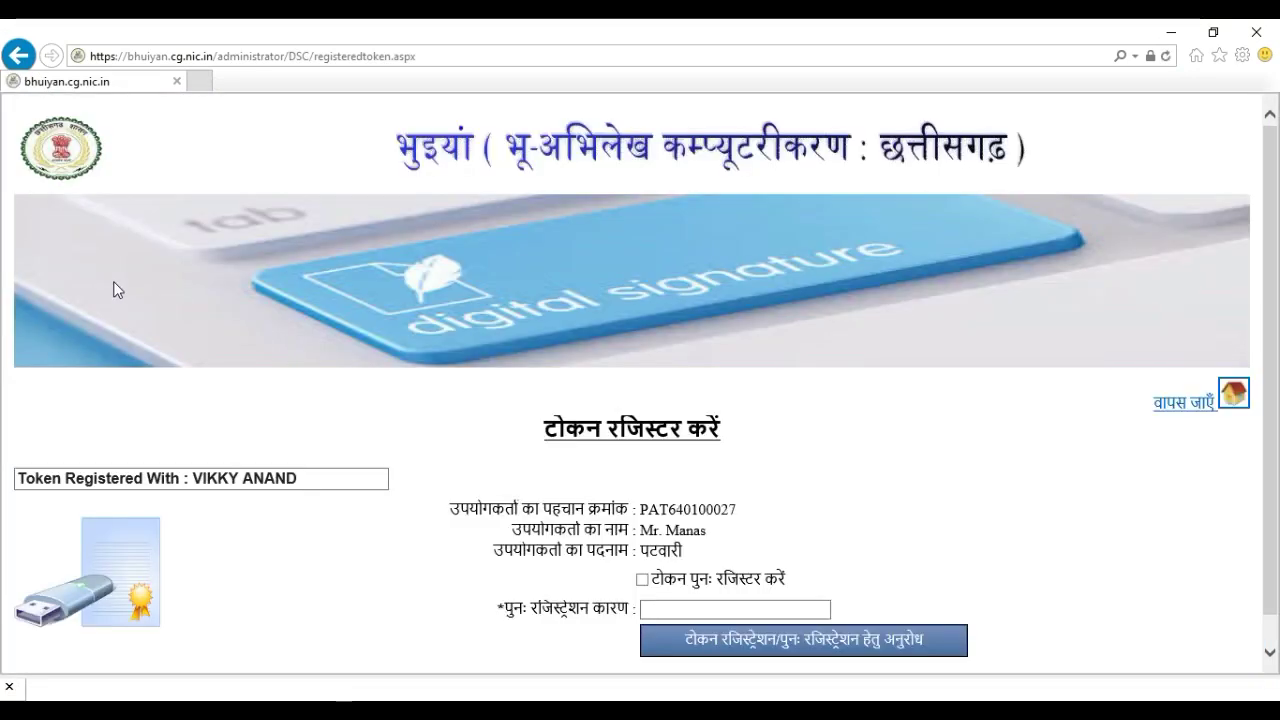
scroll(300, 566, down, 1)
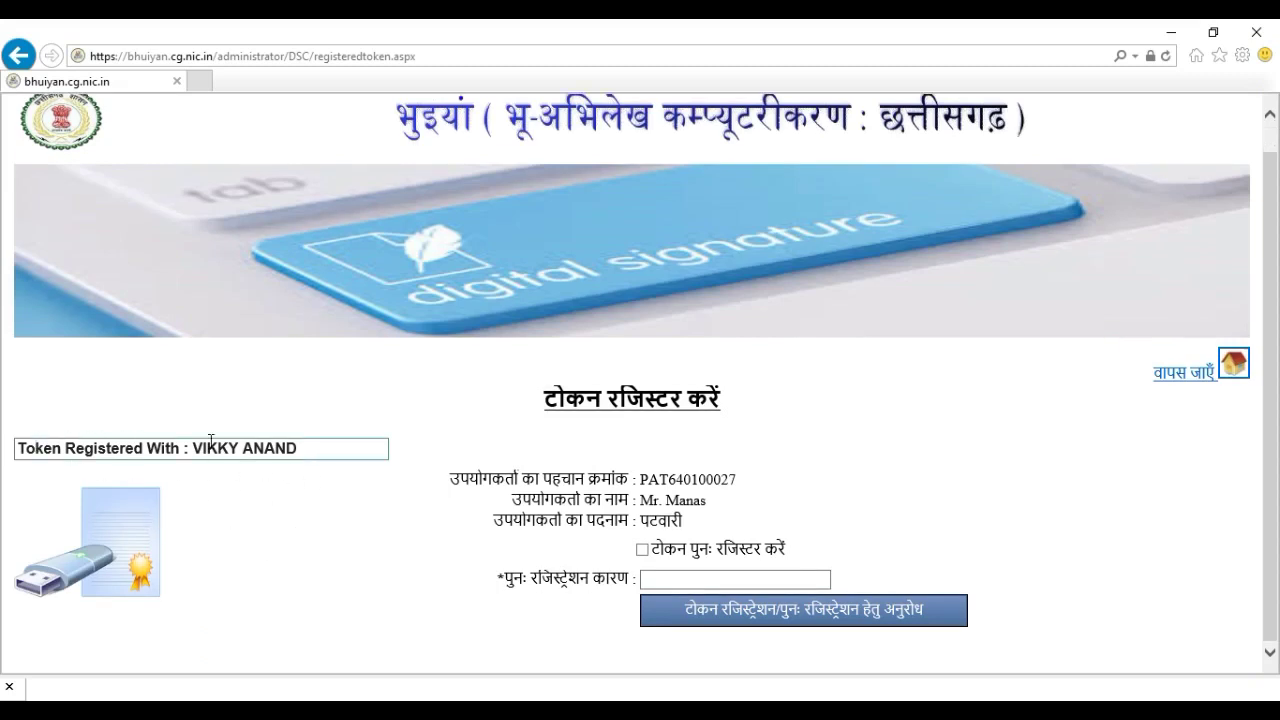
drag(23, 448, 184, 448)
drag(334, 446, 149, 466)
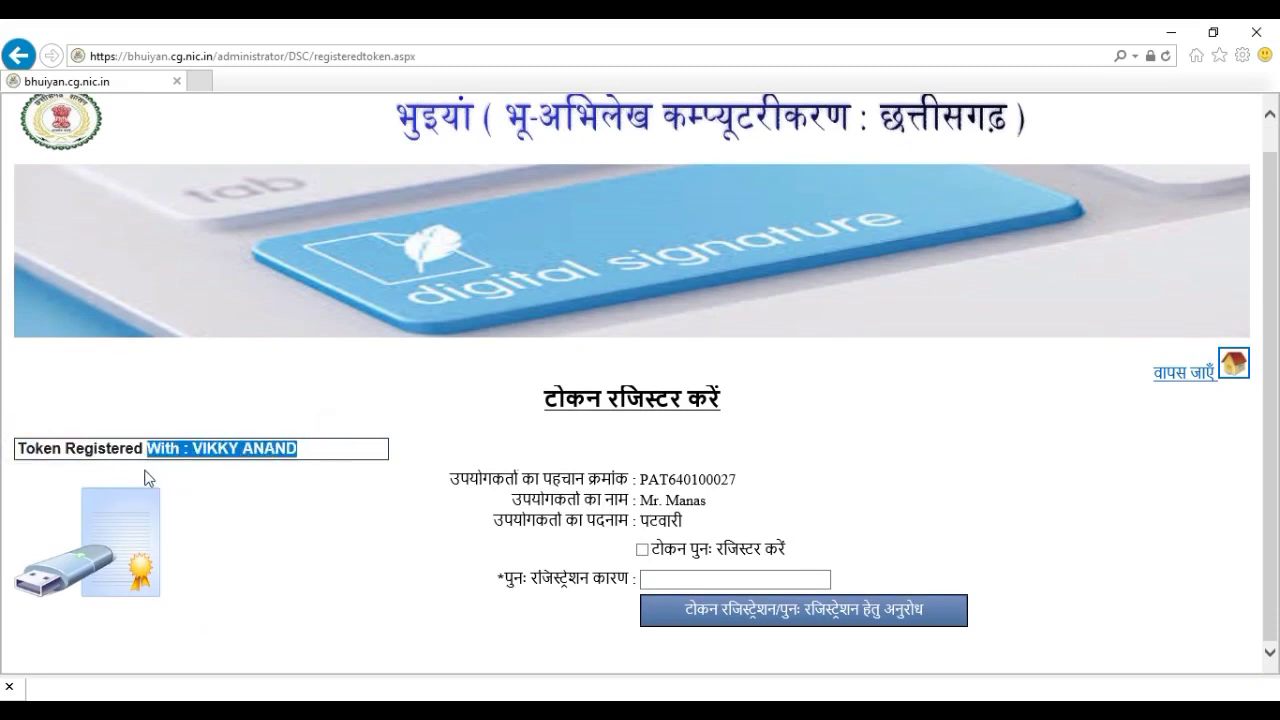
click(320, 508)
drag(323, 446, 57, 440)
click(57, 440)
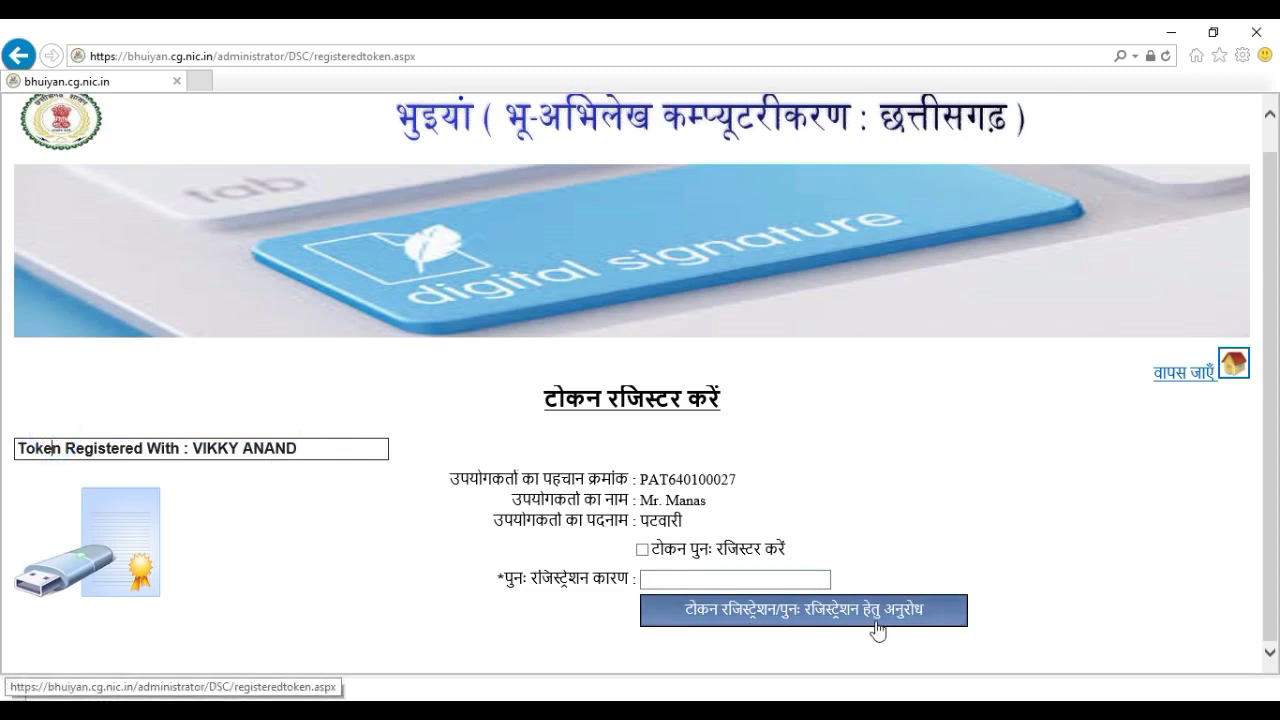
scroll(950, 620, up, 1)
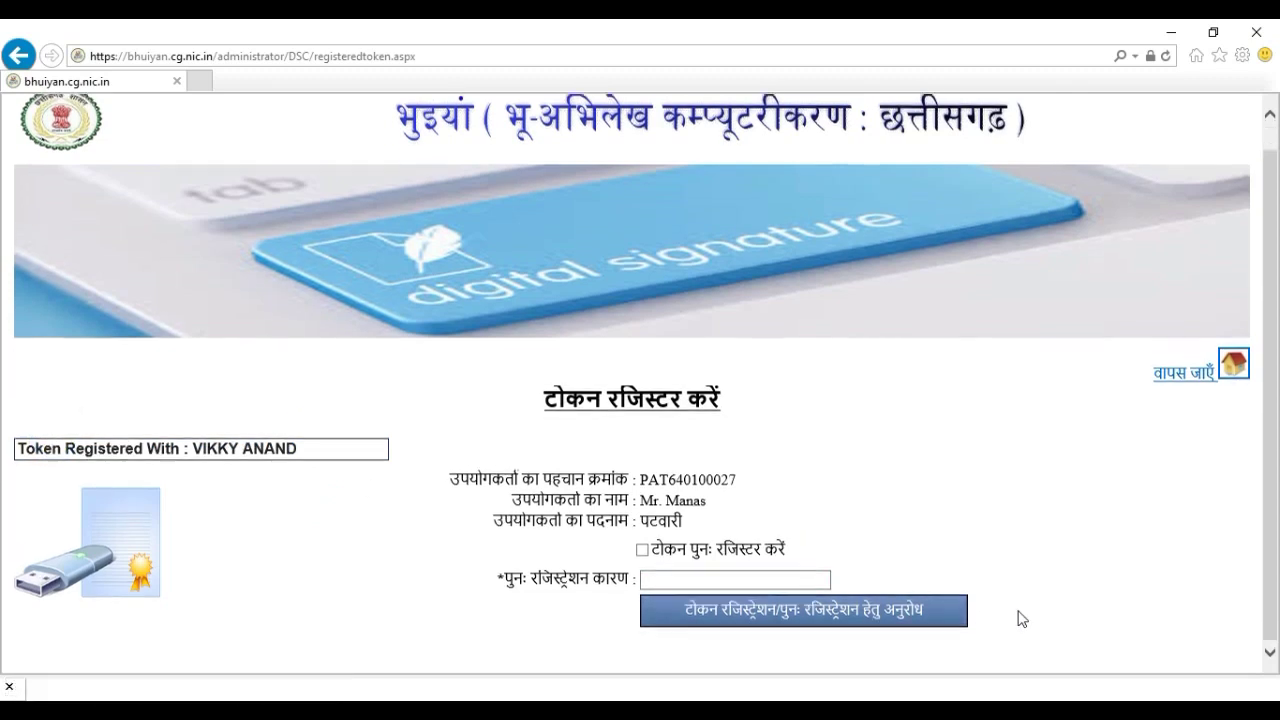
click(1182, 410)
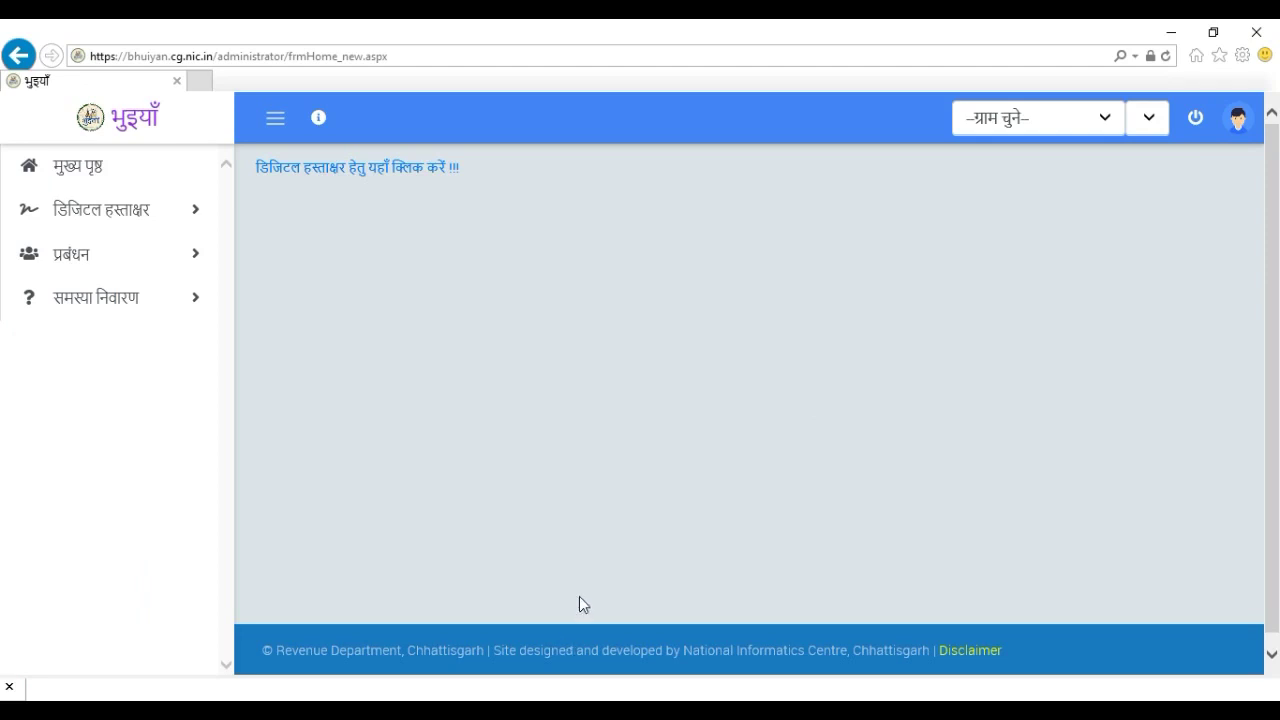
Select village रतनपुर-269 (00027) and open डिजिटल हस्ताक्षर > डाटा सत्यापित करें > लिंक १
click(1112, 121)
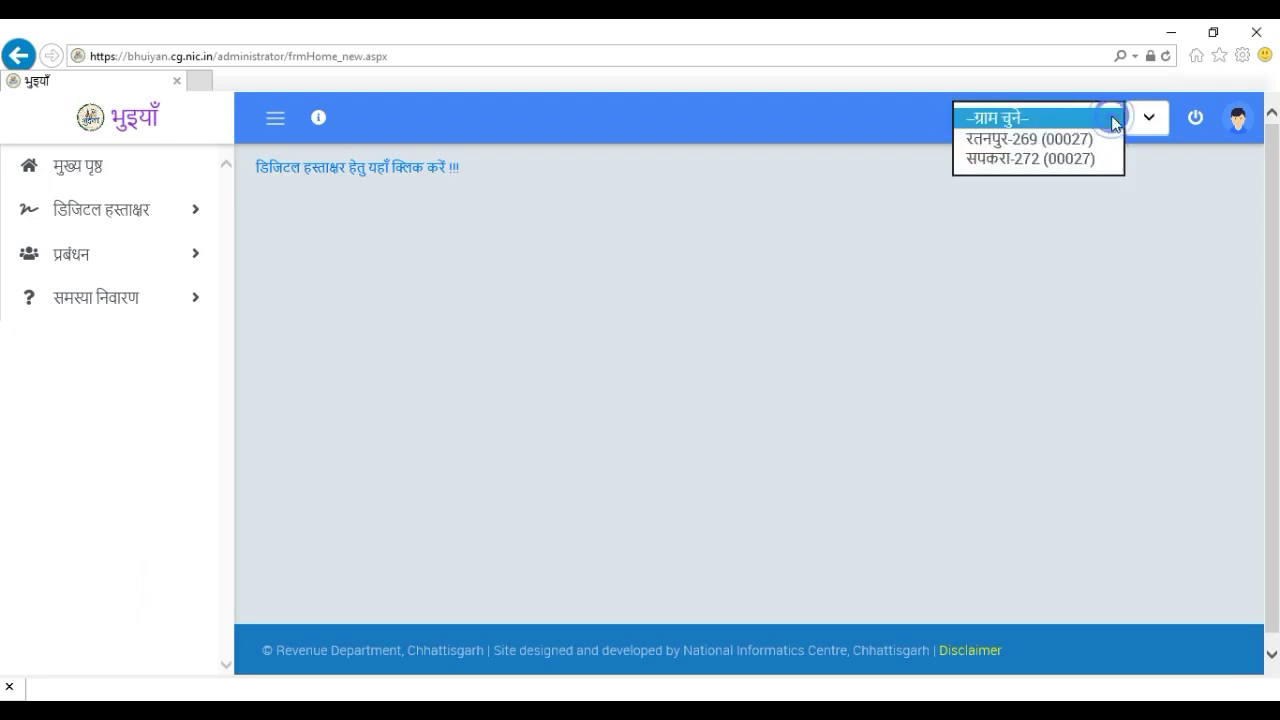
click(1063, 150)
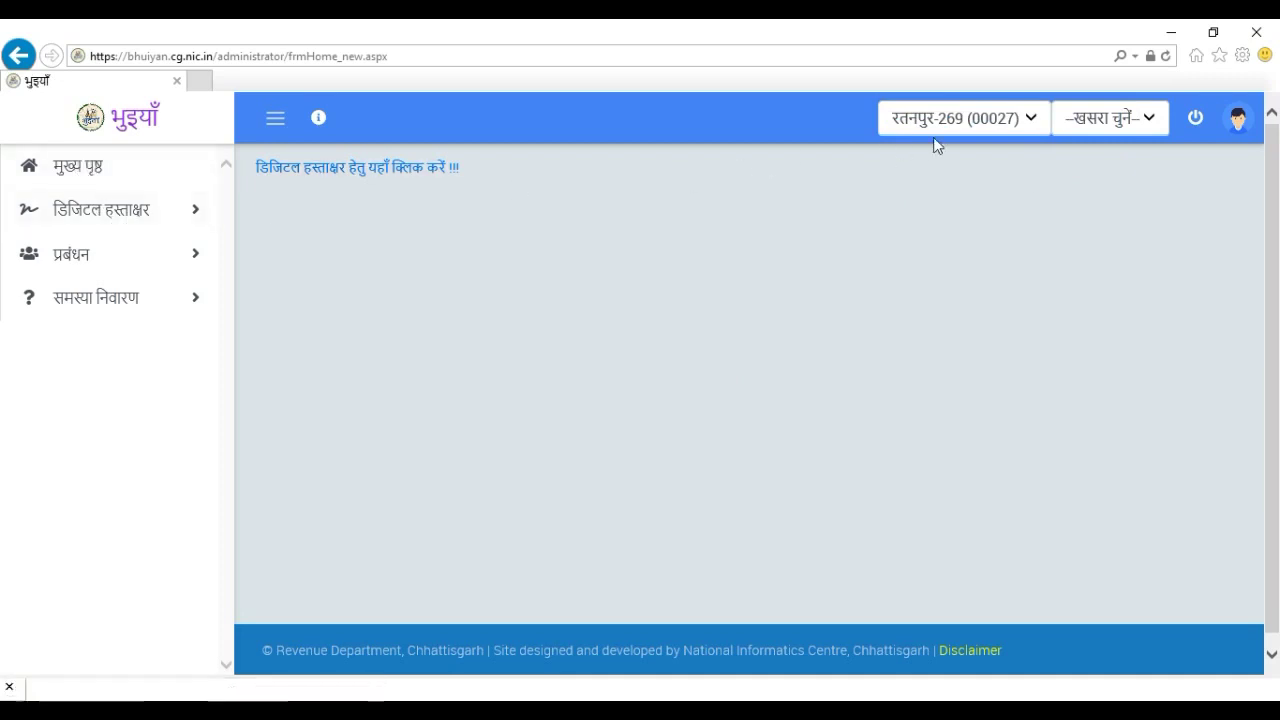
click(120, 220)
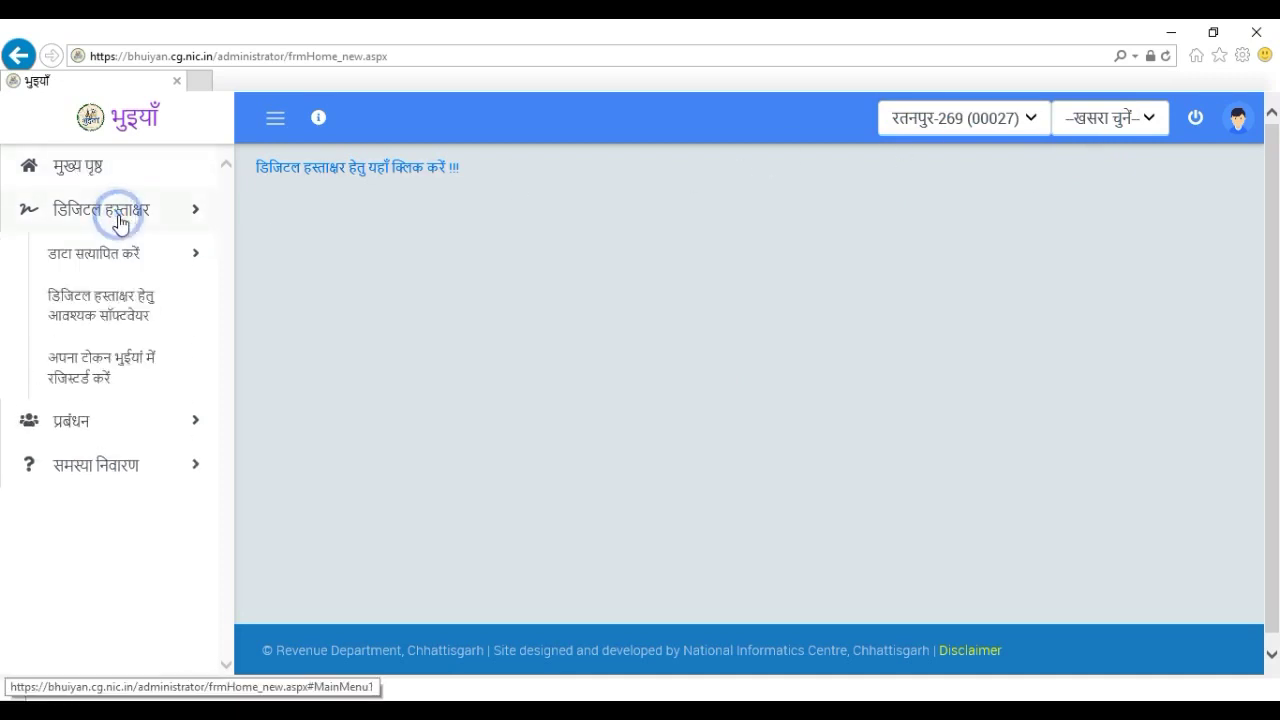
click(121, 262)
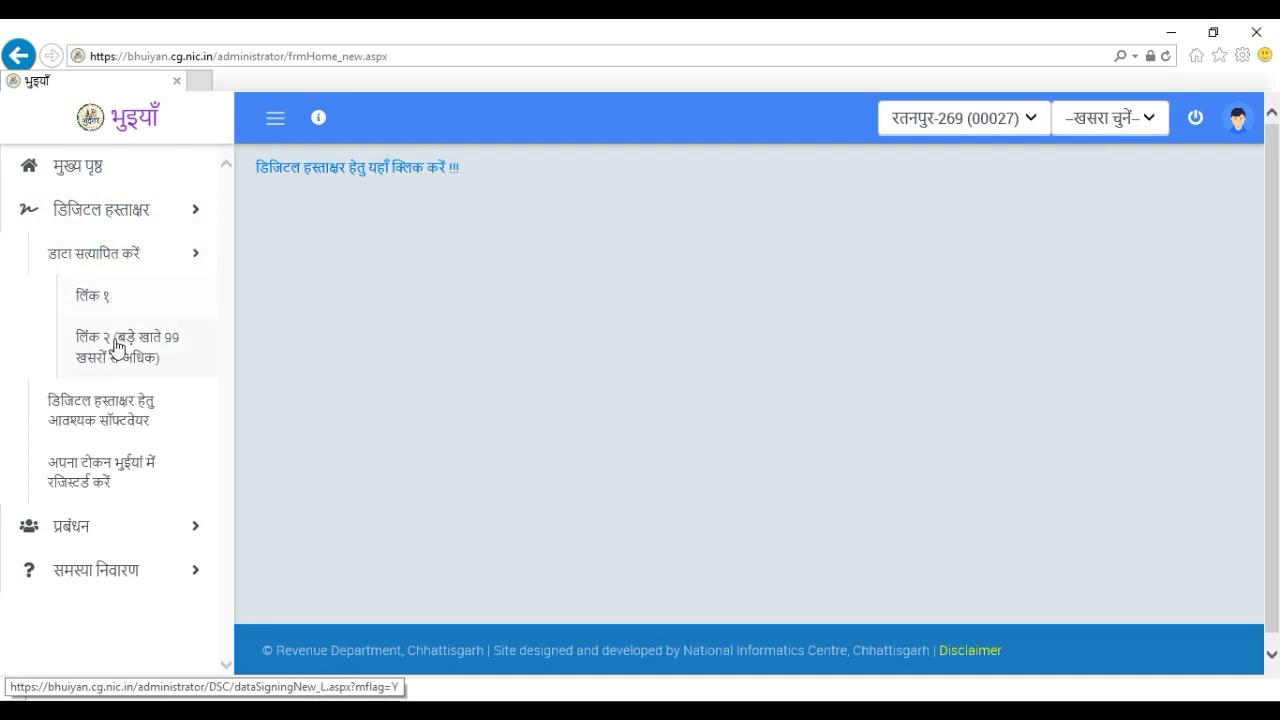
click(110, 300)
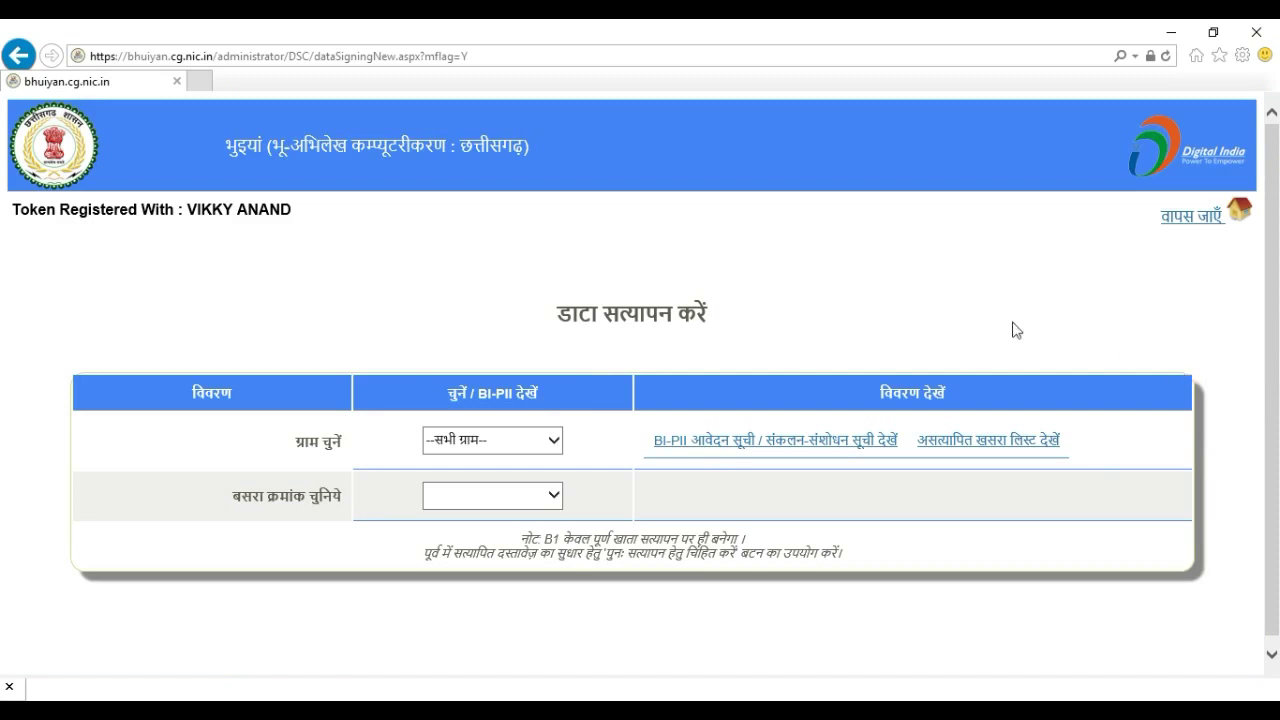
Open the unverified Khasra list and load the records for village रतनपुर
click(965, 443)
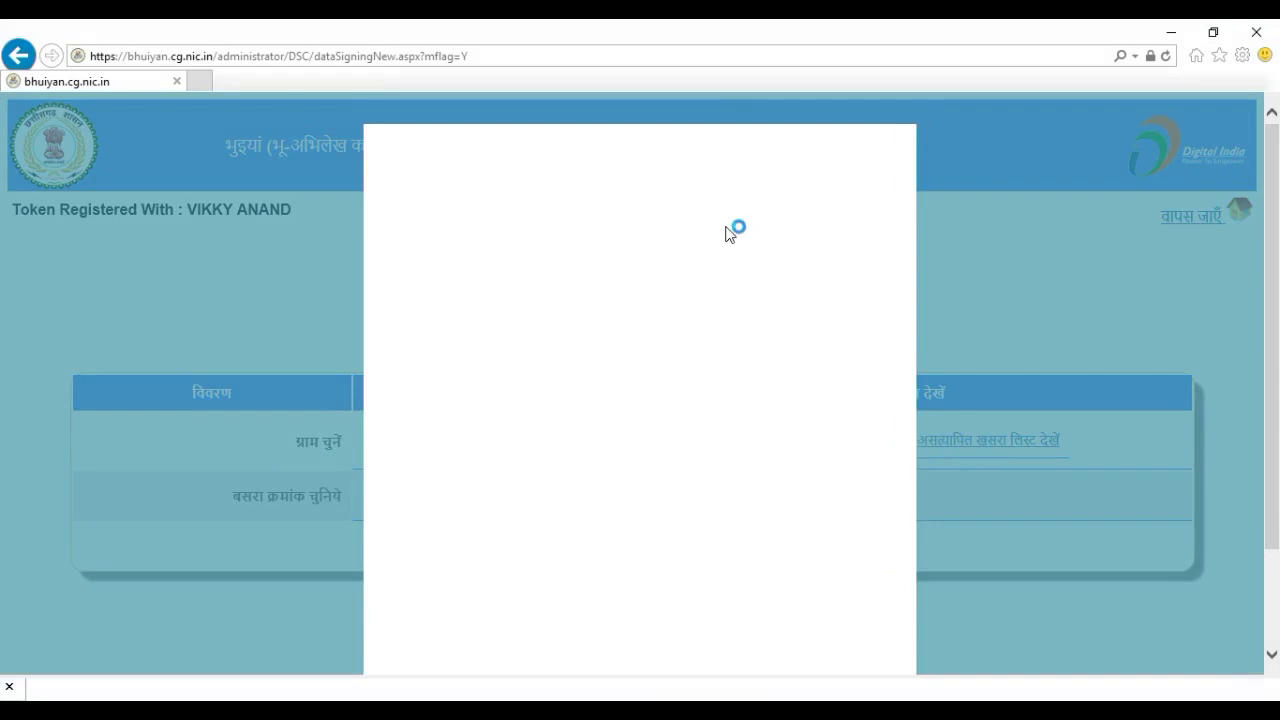
click(714, 184)
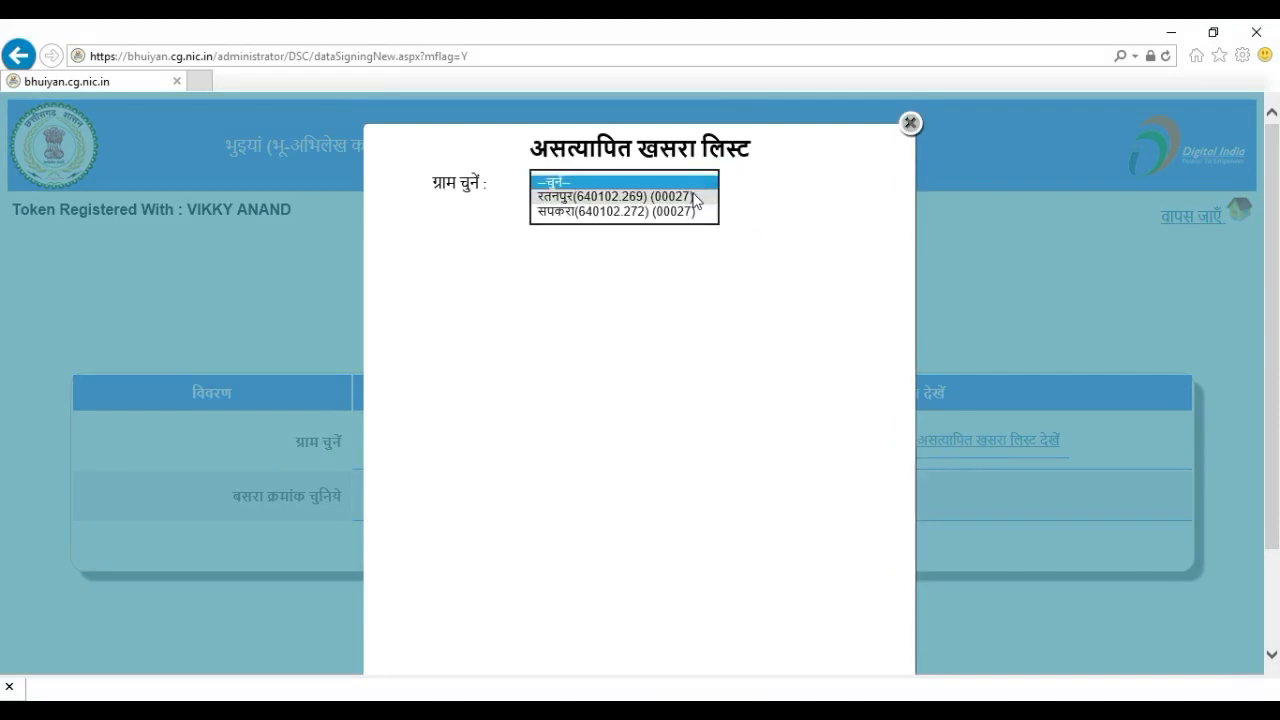
click(696, 197)
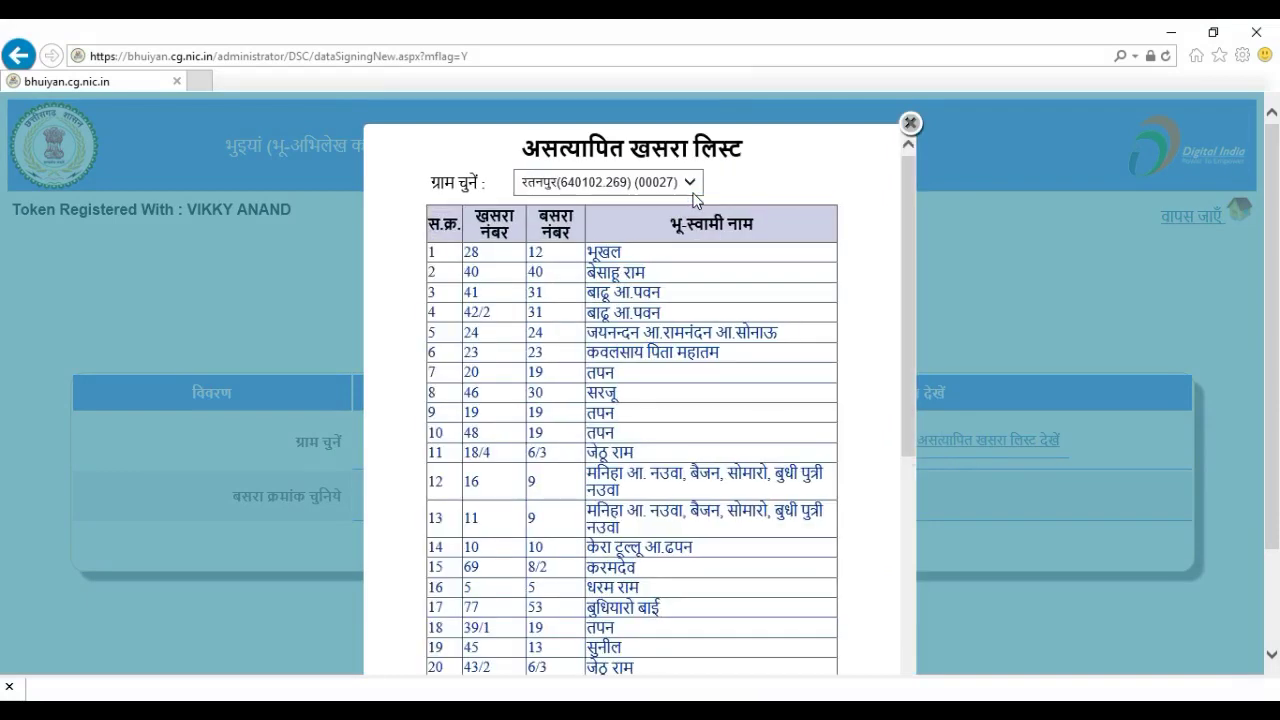
Review the list, mark basra 12 in the first row, and close the popup
scroll(708, 520, down, 10)
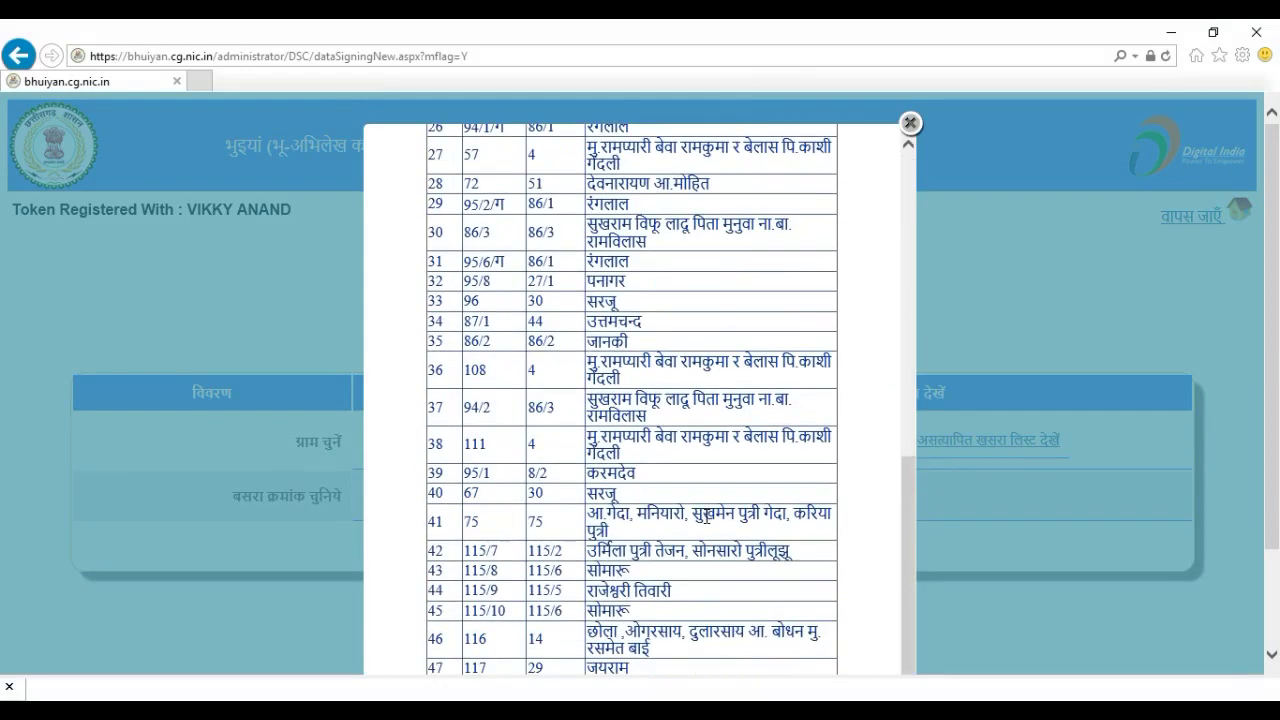
scroll(708, 520, up, 10)
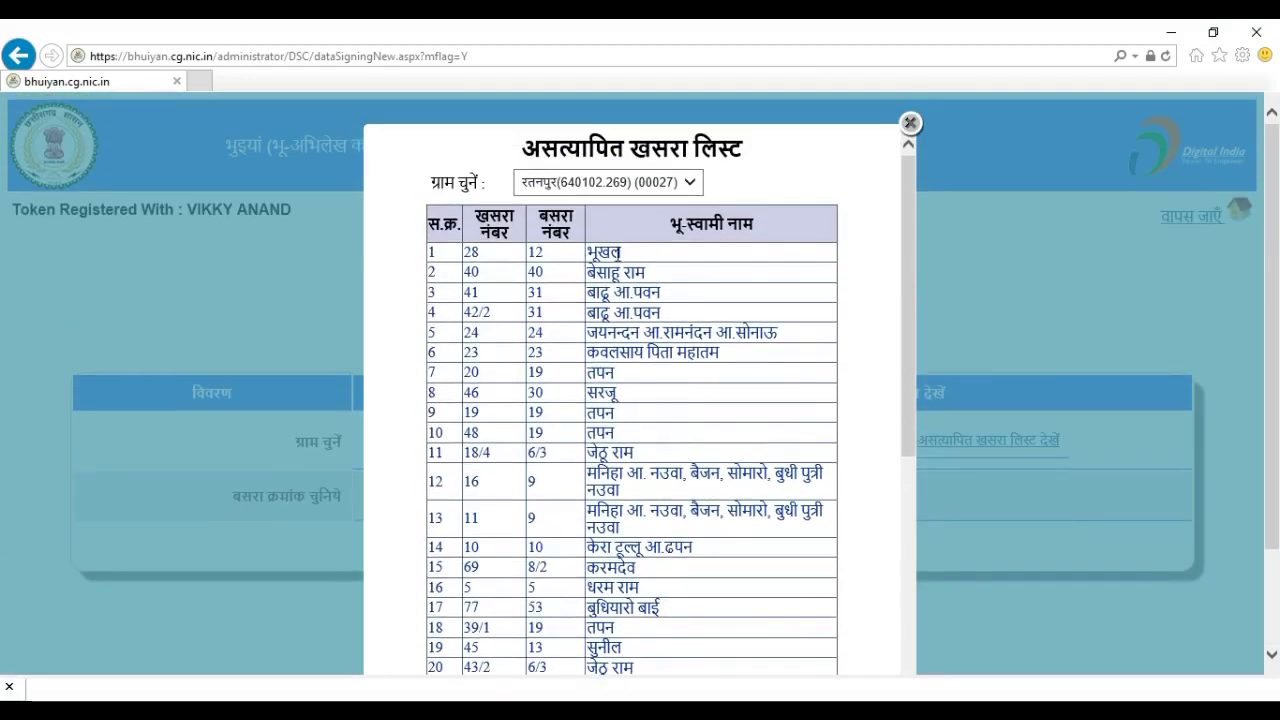
double_click(541, 251)
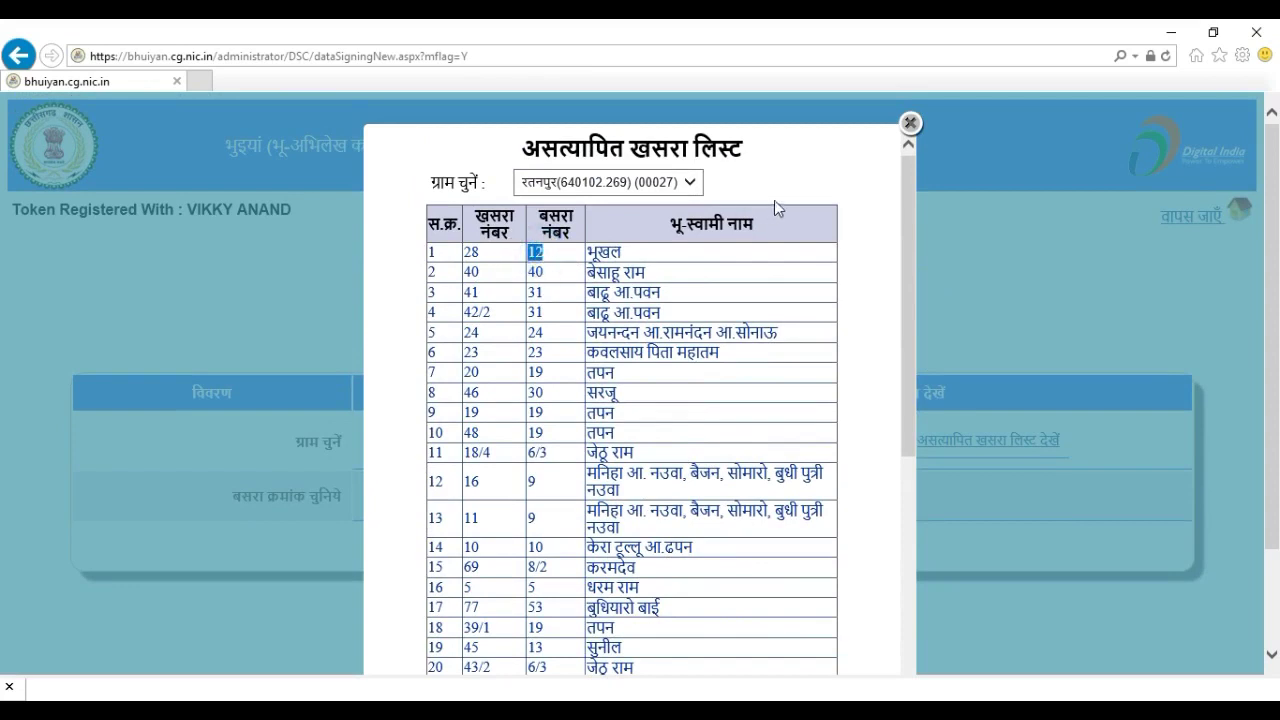
click(906, 126)
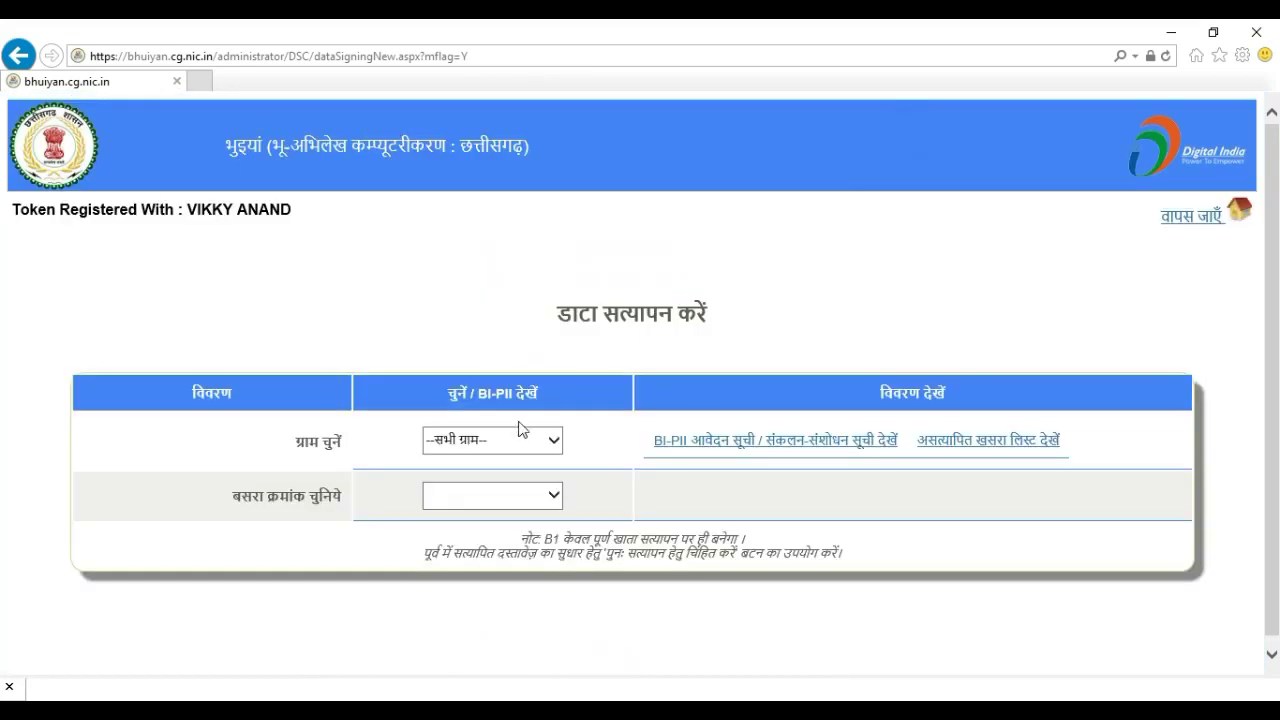
click(519, 429)
Select village रतनपुर-269 and basra number 12
click(505, 452)
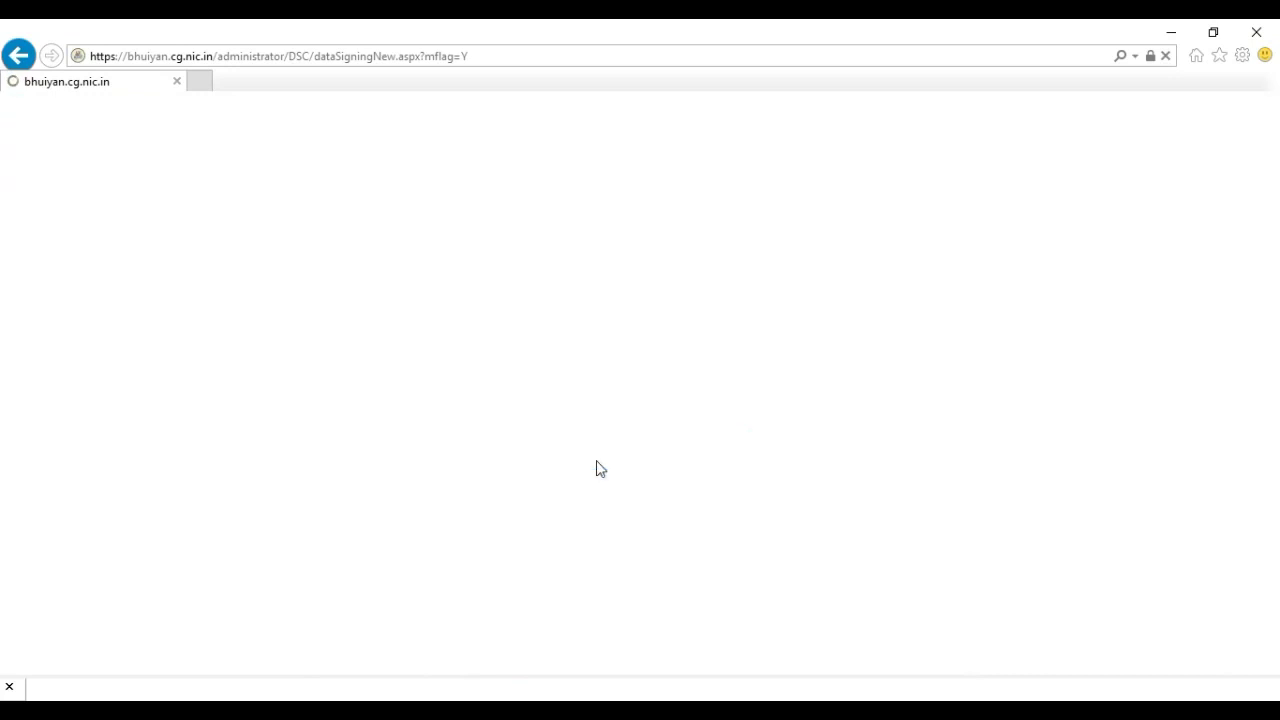
click(535, 505)
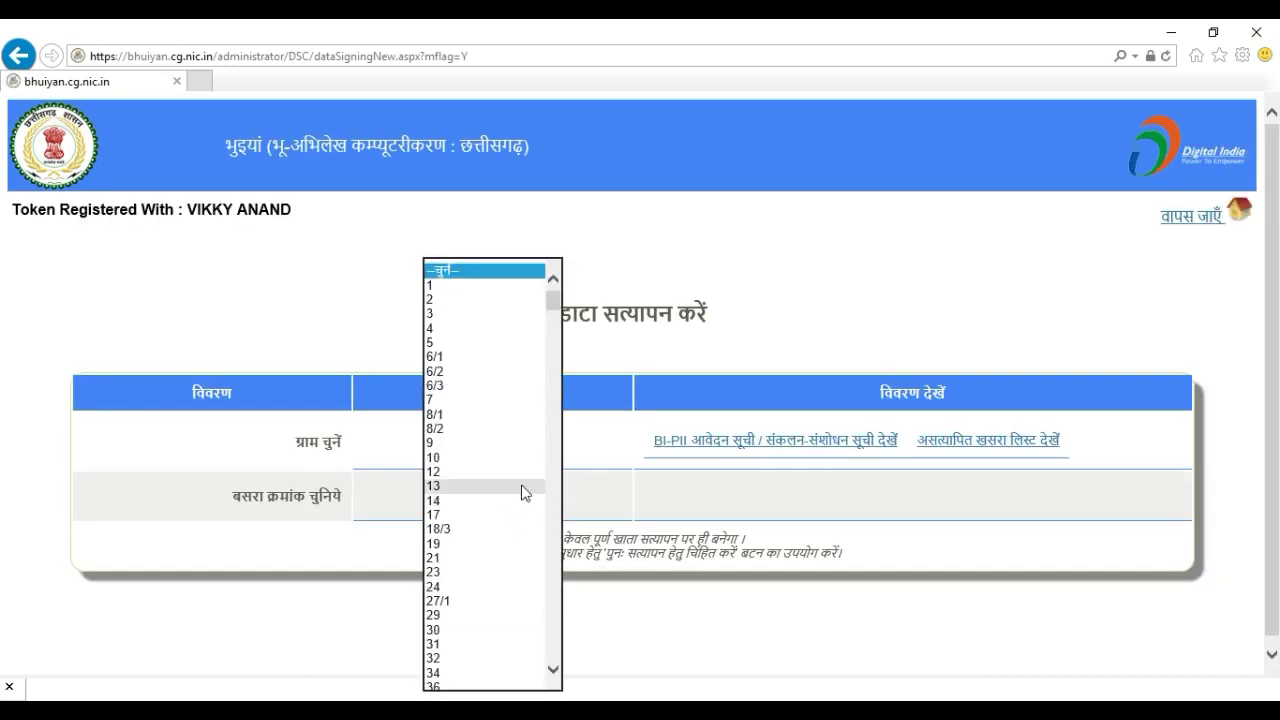
click(497, 472)
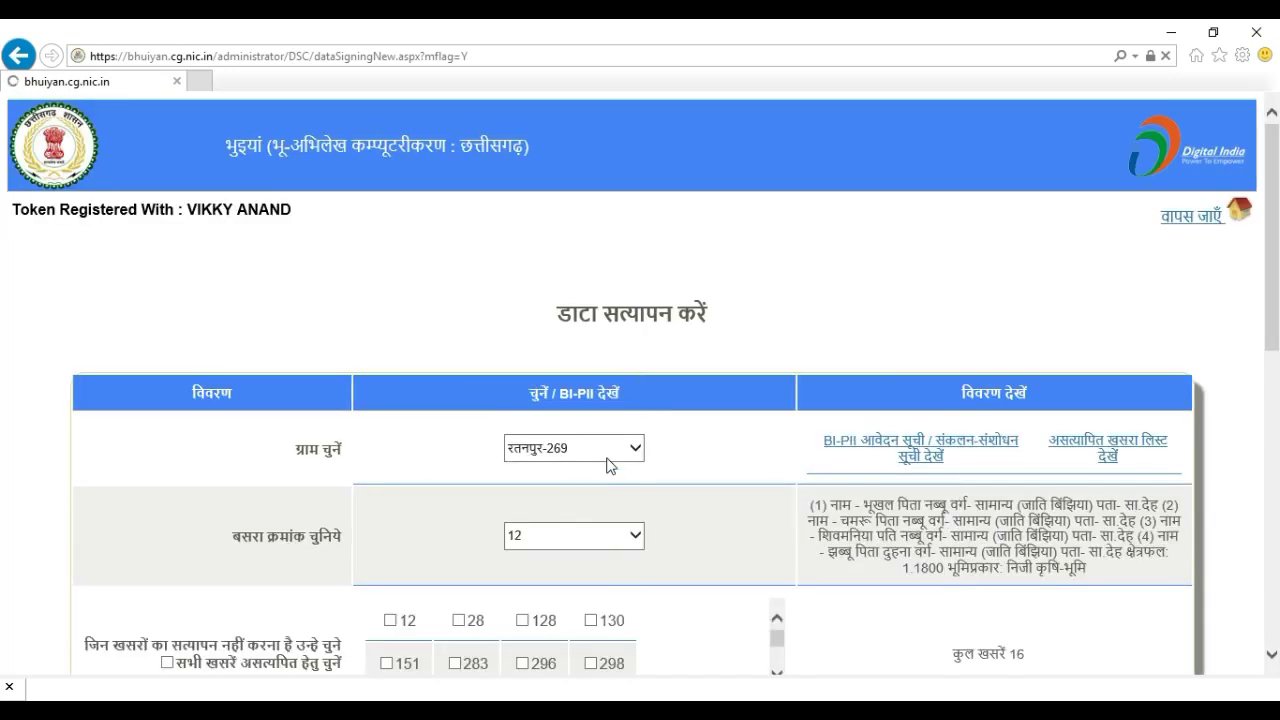
Start the signing process (हस्ताक्षर प्रक्रिया प्रारम्भ करें) for basra 12's listed khasras
scroll(607, 465, down, 2)
scroll(607, 465, down, 2)
scroll(607, 465, down, 4)
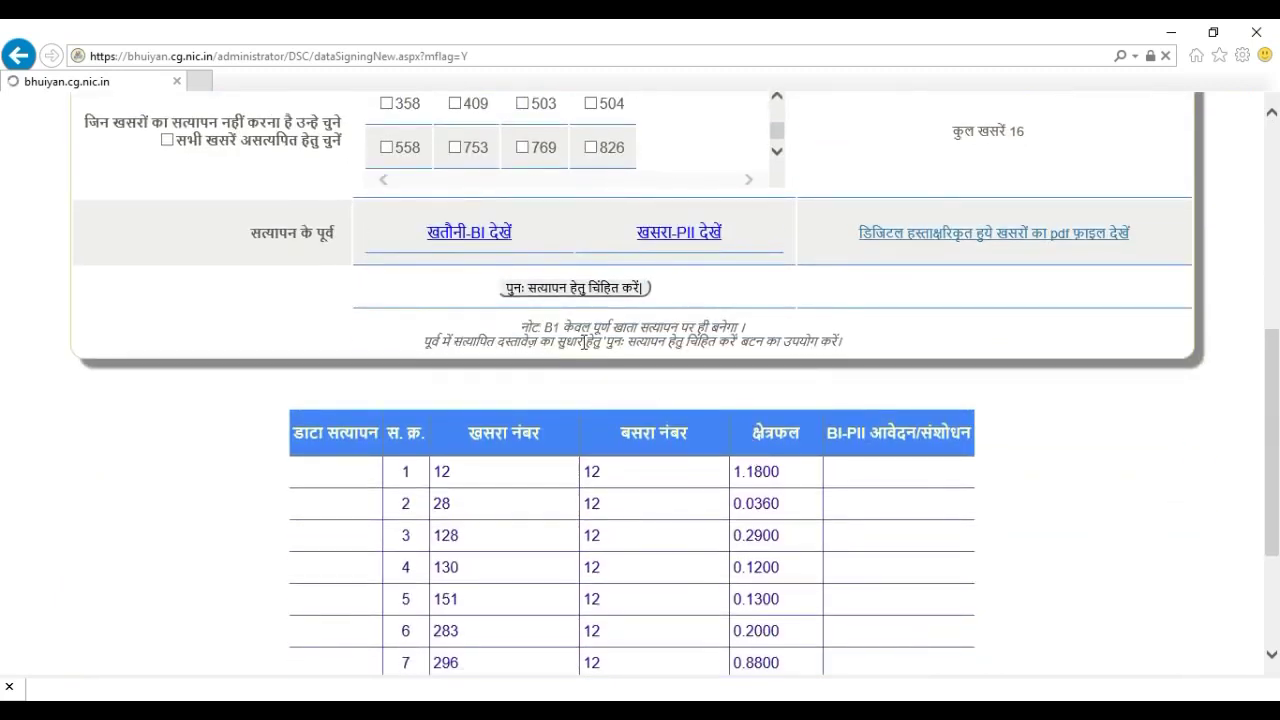
scroll(585, 341, down, 3)
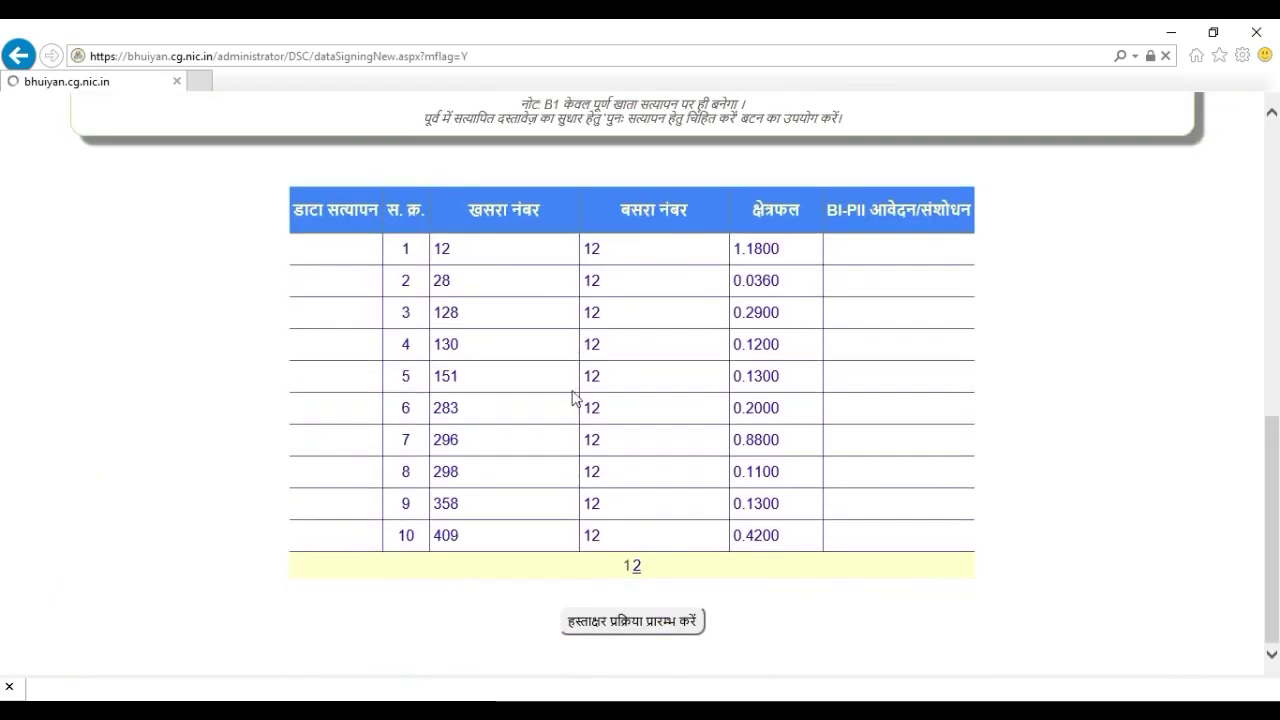
scroll(576, 436, down, 5)
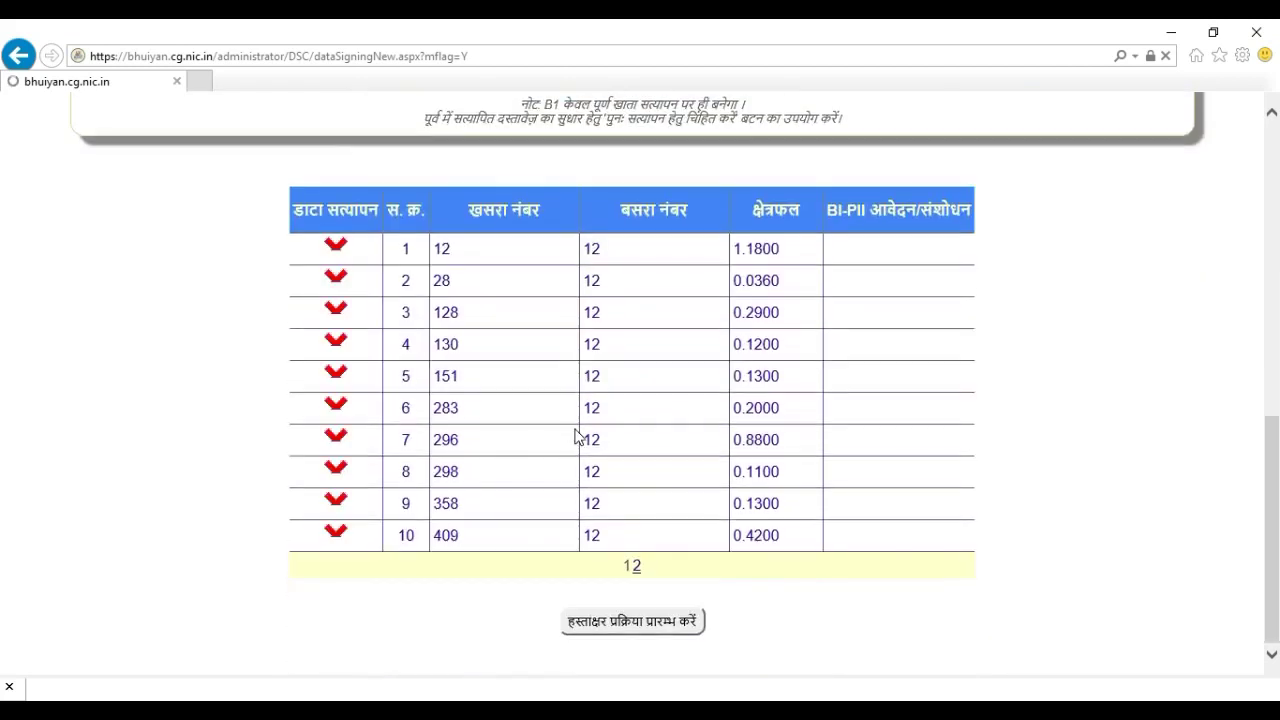
click(622, 624)
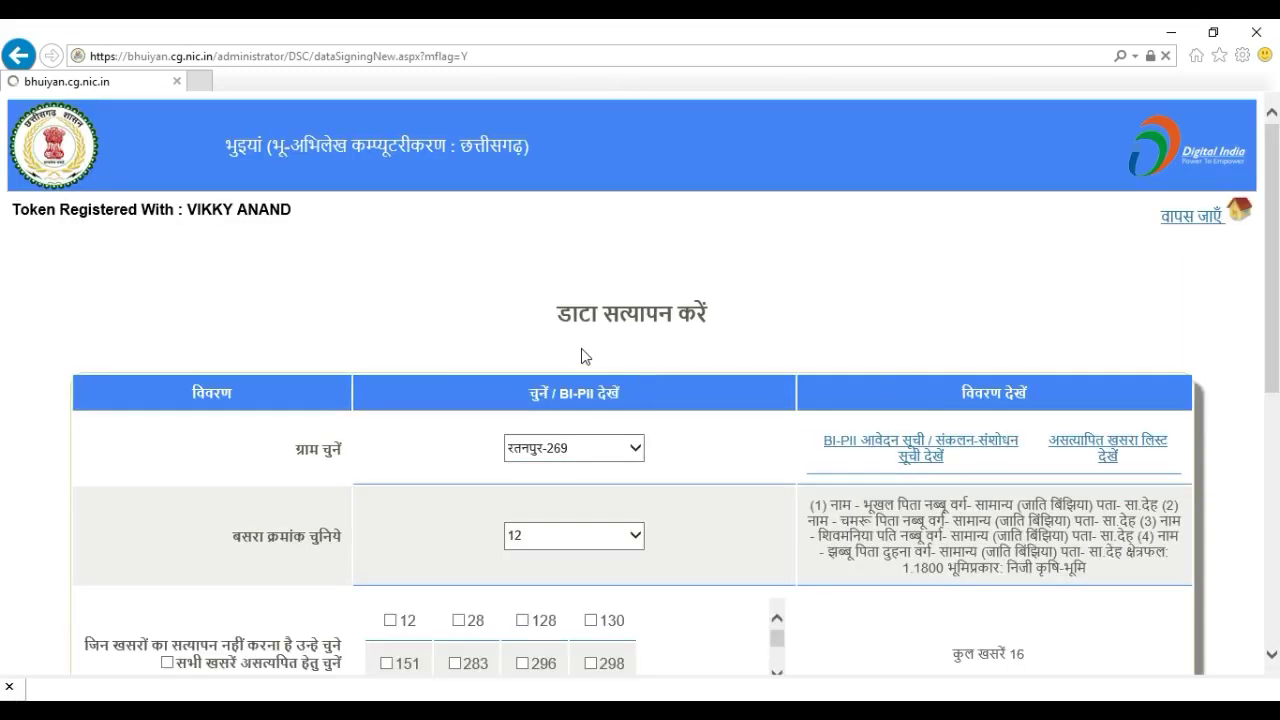
scroll(629, 480, down, 6)
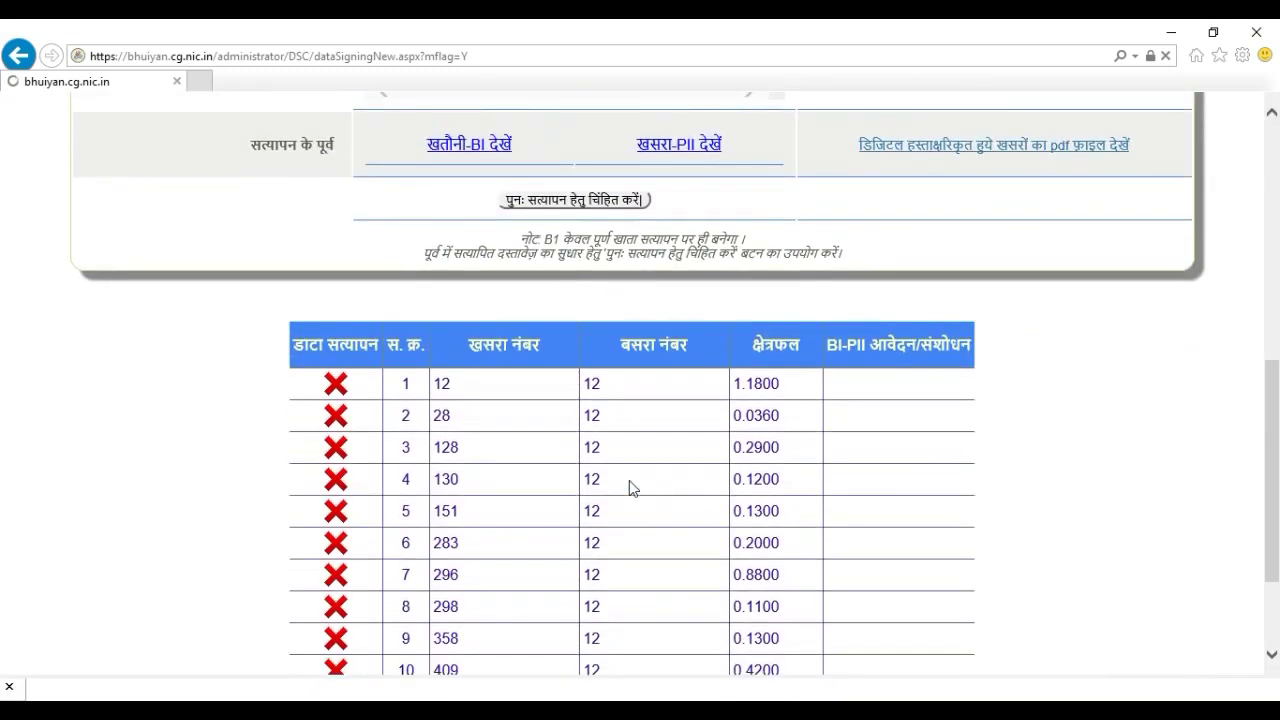
scroll(631, 488, down, 2)
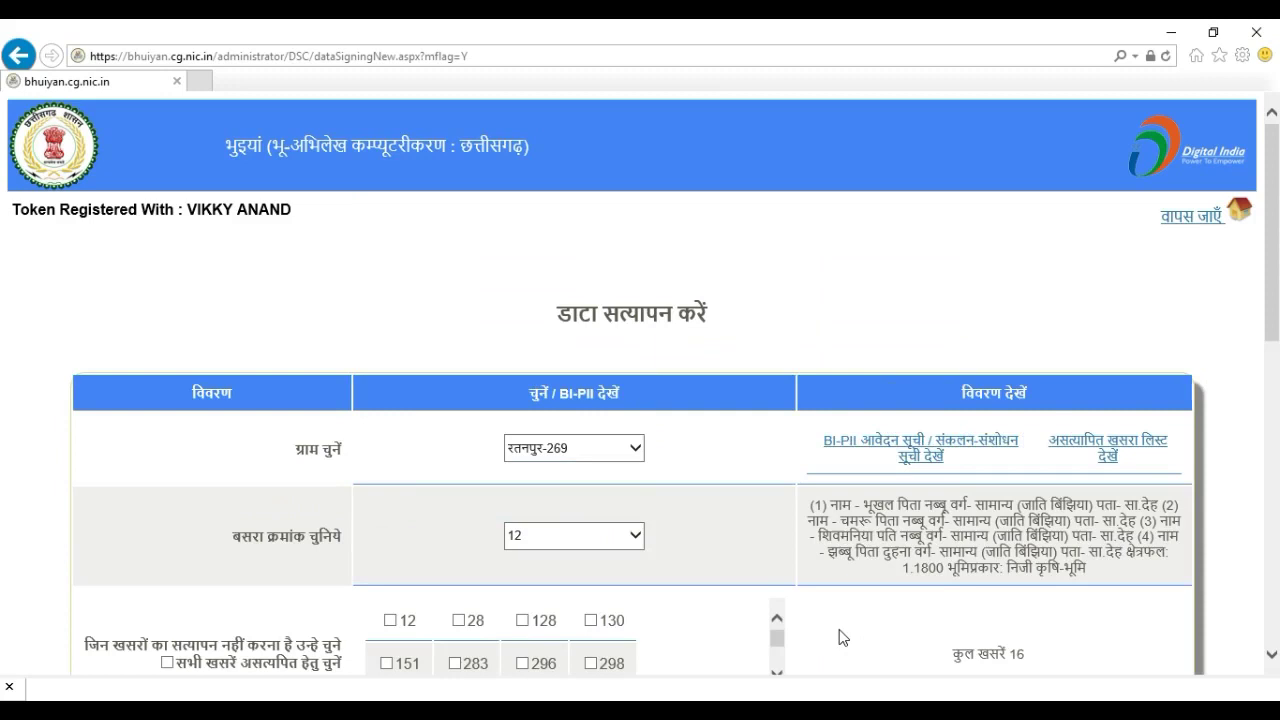
scroll(602, 533, down, 1)
scroll(602, 533, down, 7)
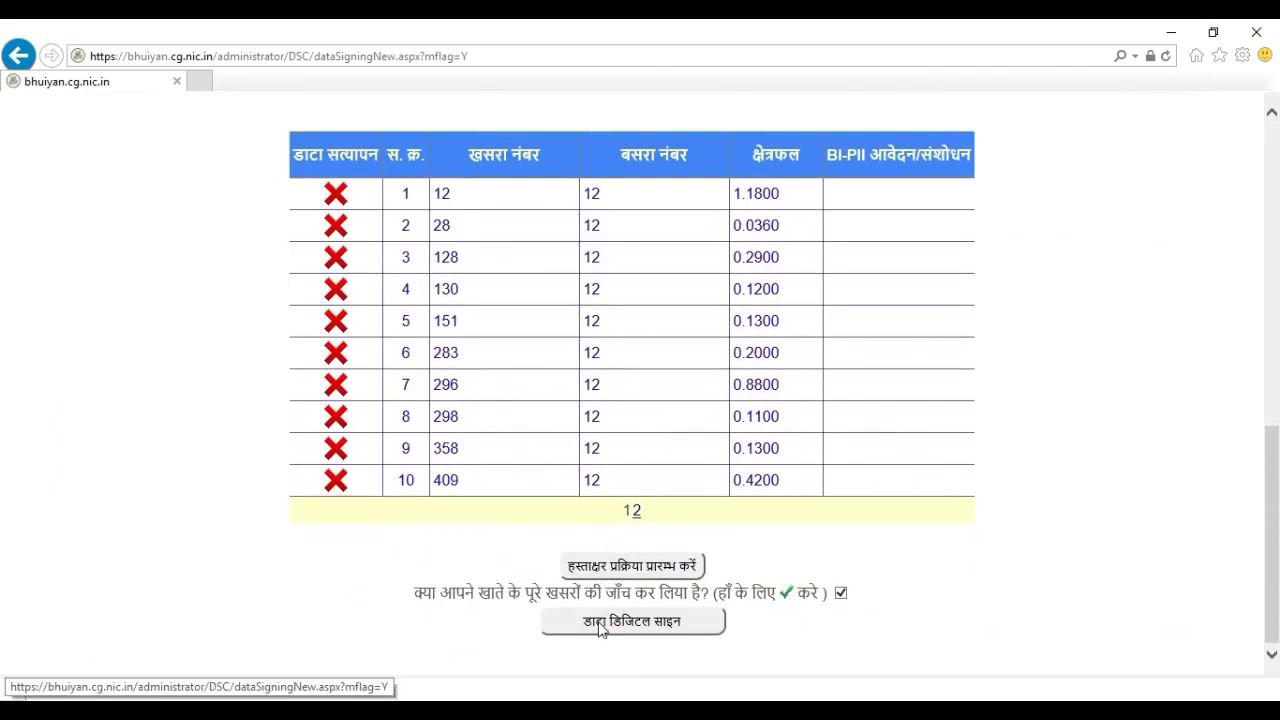
Submit basra 12's khasras with डाटा डिजिटल साइन and dismiss the IE notification bar
click(600, 624)
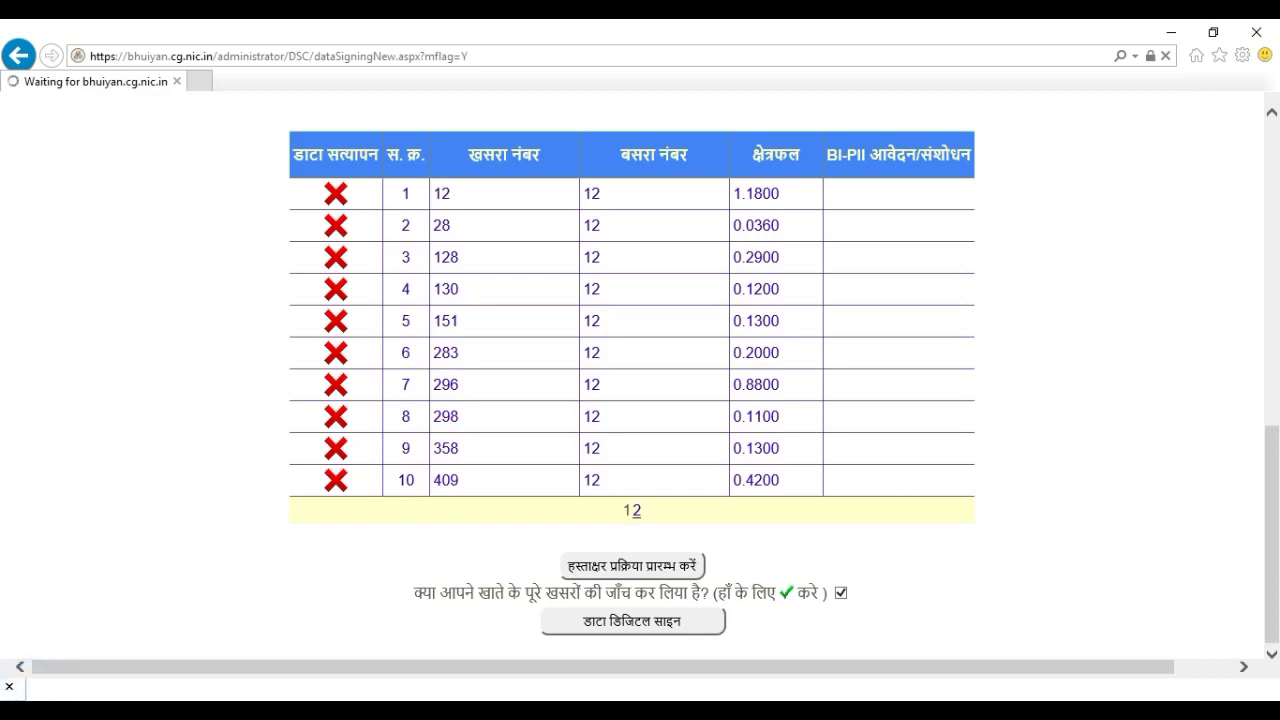
click(9, 686)
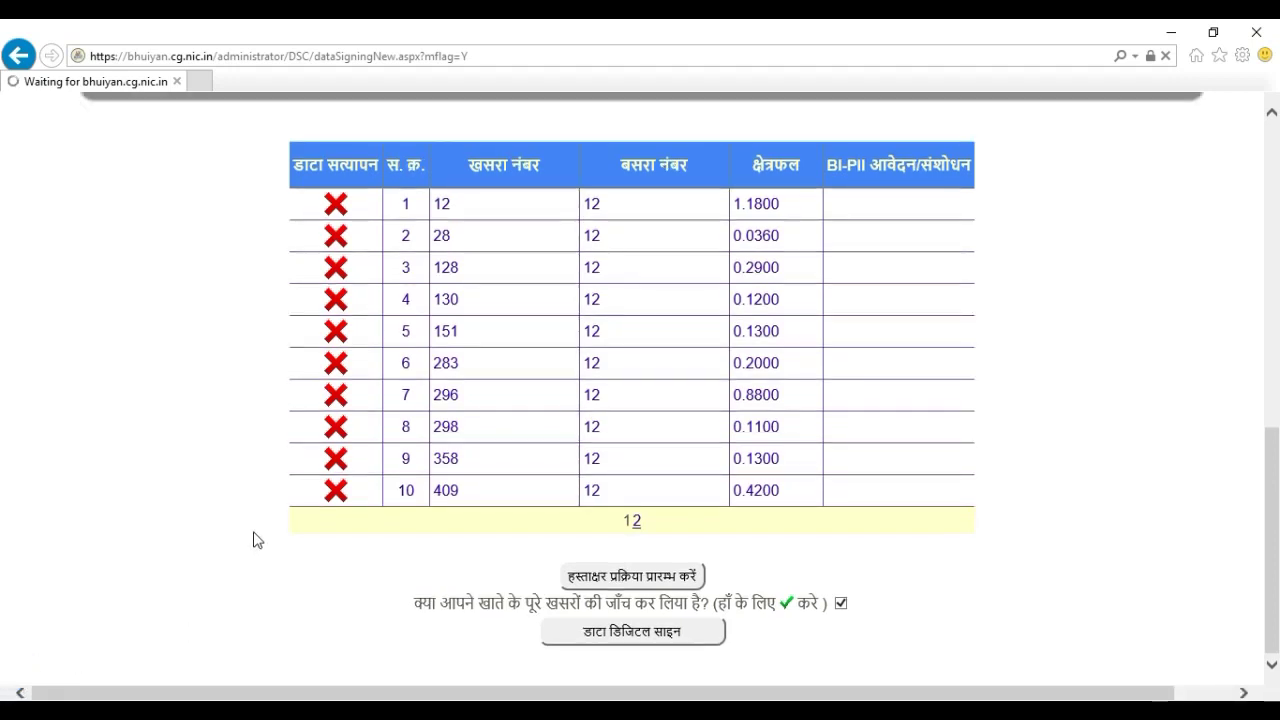
scroll(378, 541, down, 1)
scroll(378, 541, down, 2)
scroll(666, 600, down, 6)
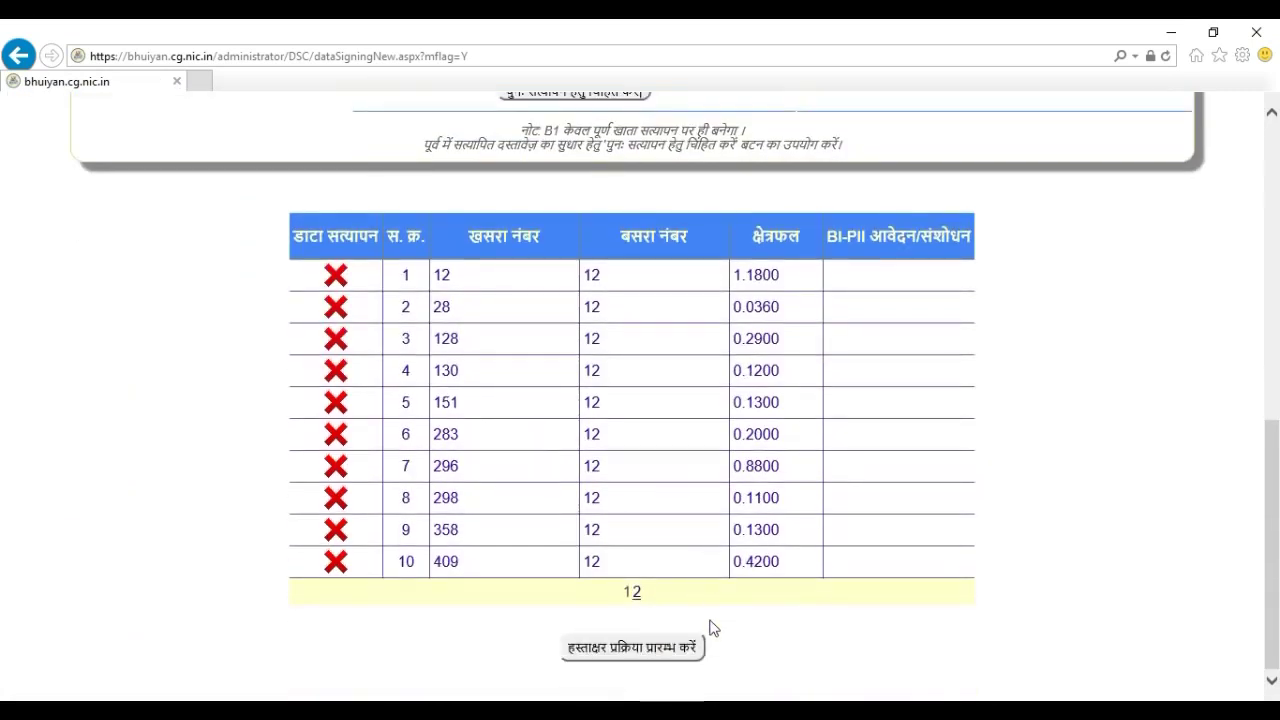
Restart signing, confirm all account khasras were checked, and send them for digital signing
click(676, 647)
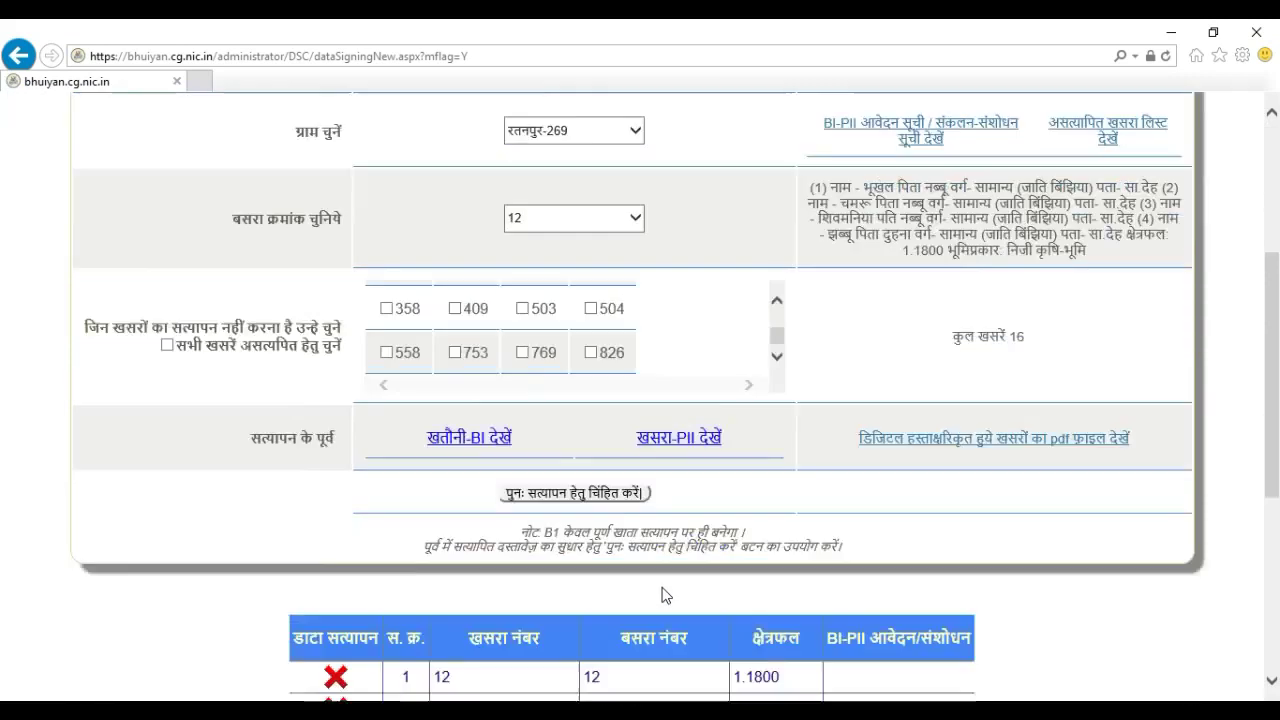
scroll(666, 596, down, 4)
click(841, 654)
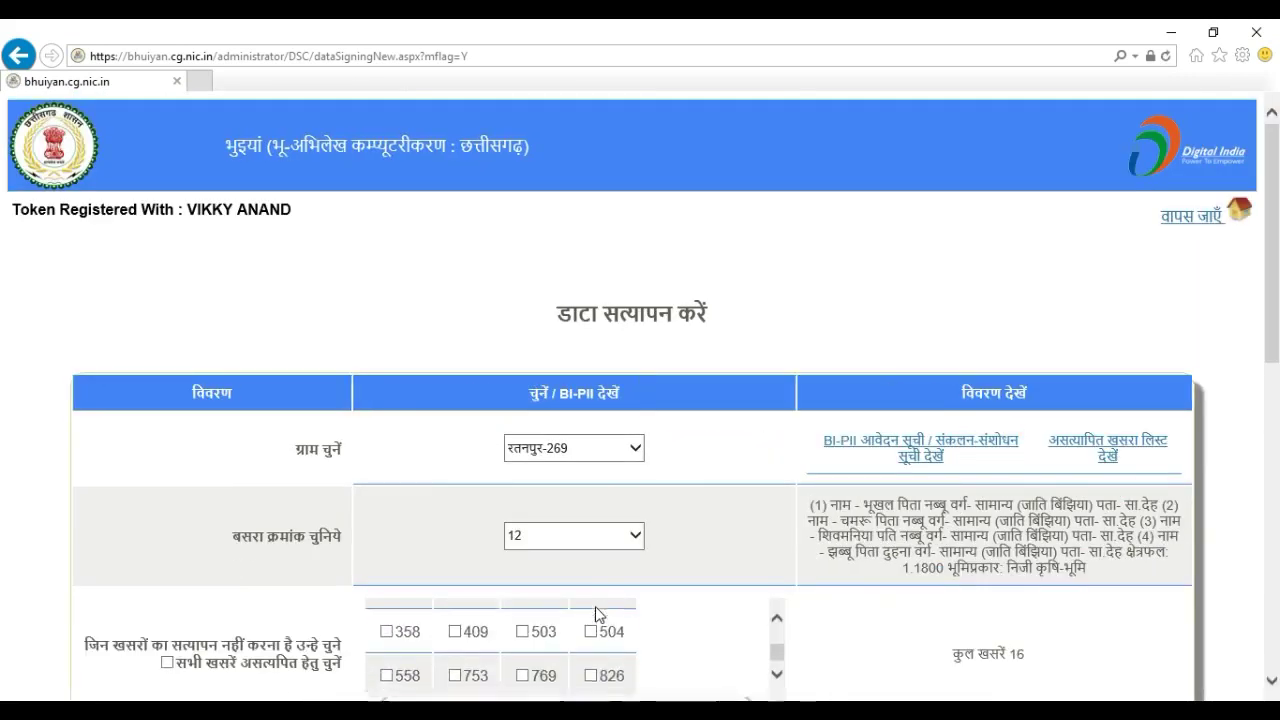
scroll(595, 606, down, 8)
click(606, 650)
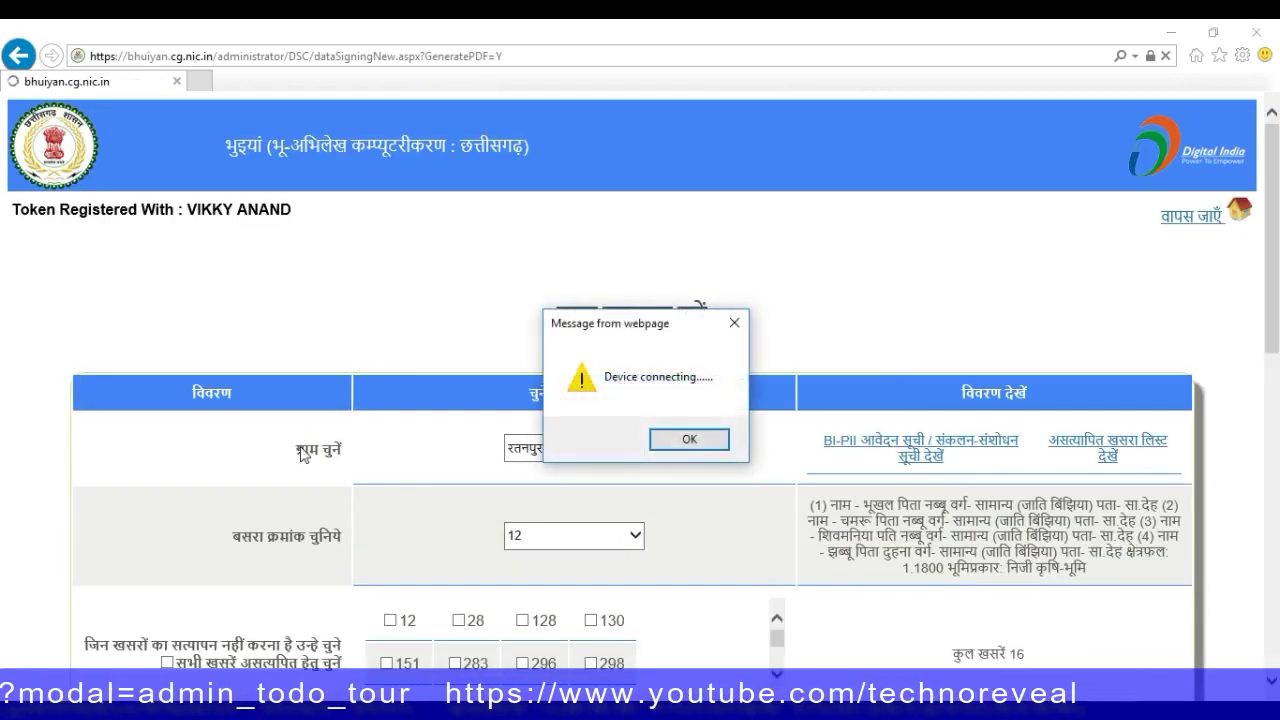
Dismiss the Device connecting message and allow icacls.exe in the IE Security dialog
key(Return)
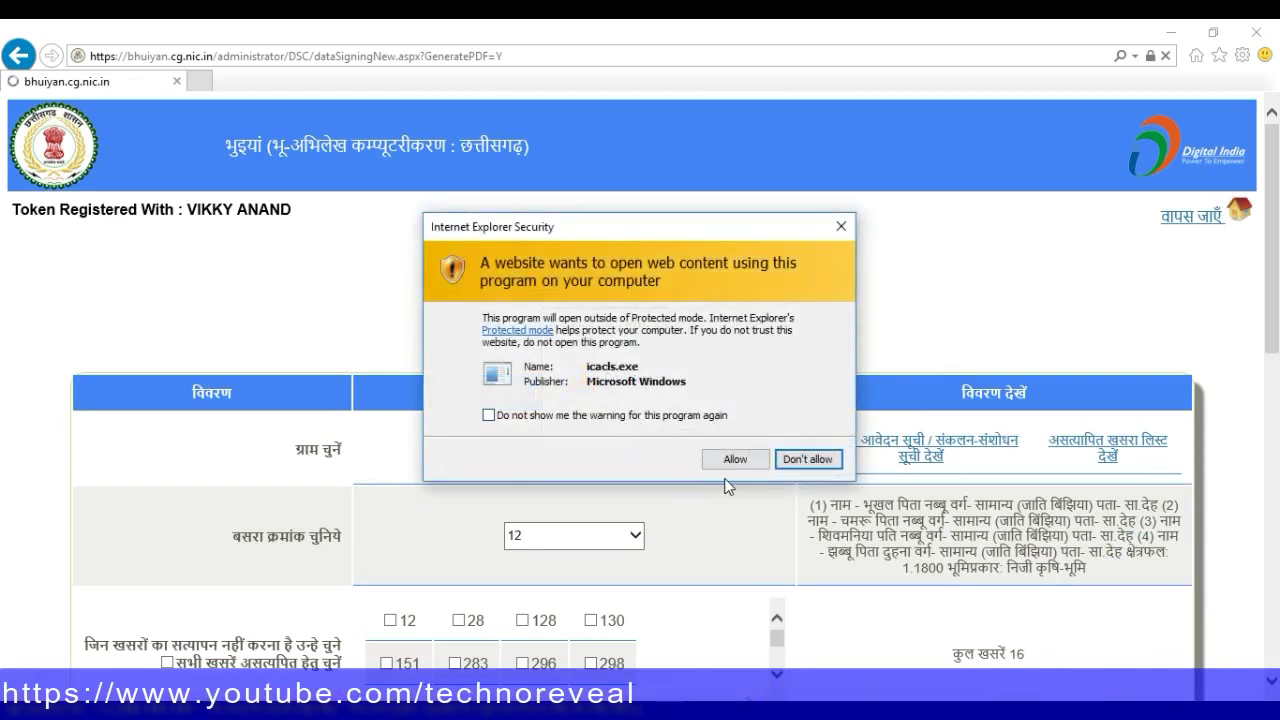
click(727, 467)
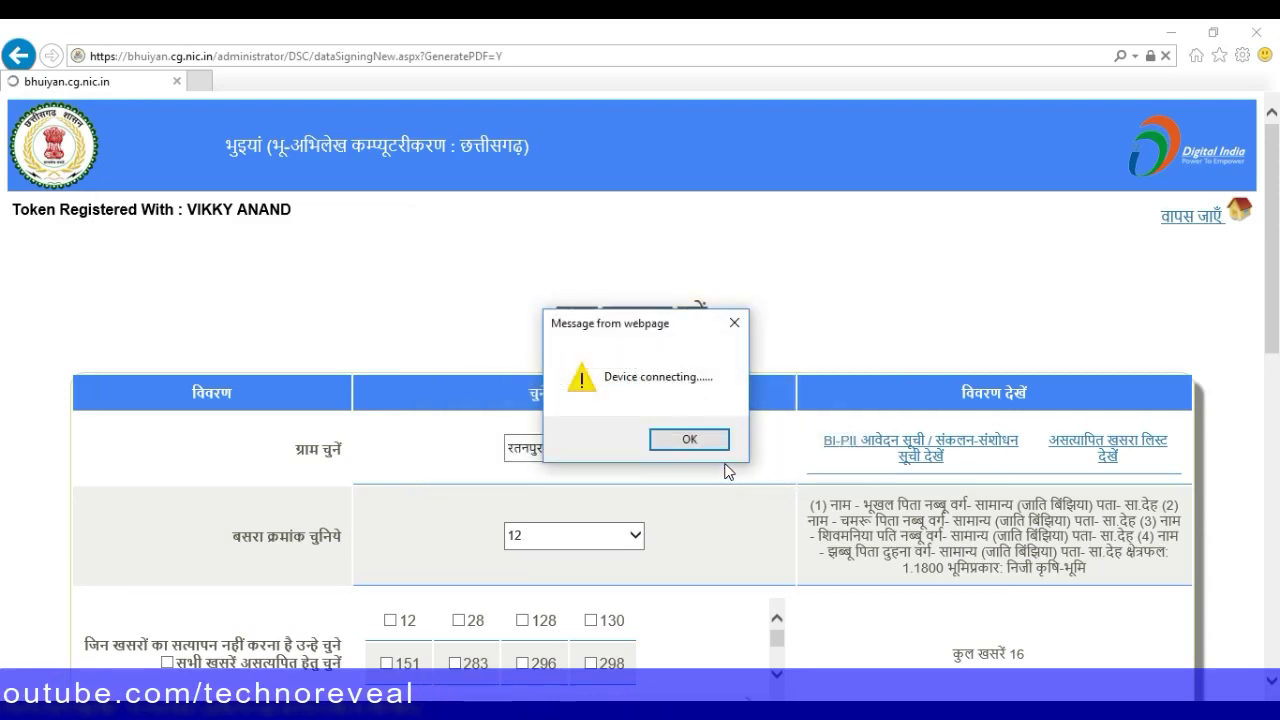
click(712, 440)
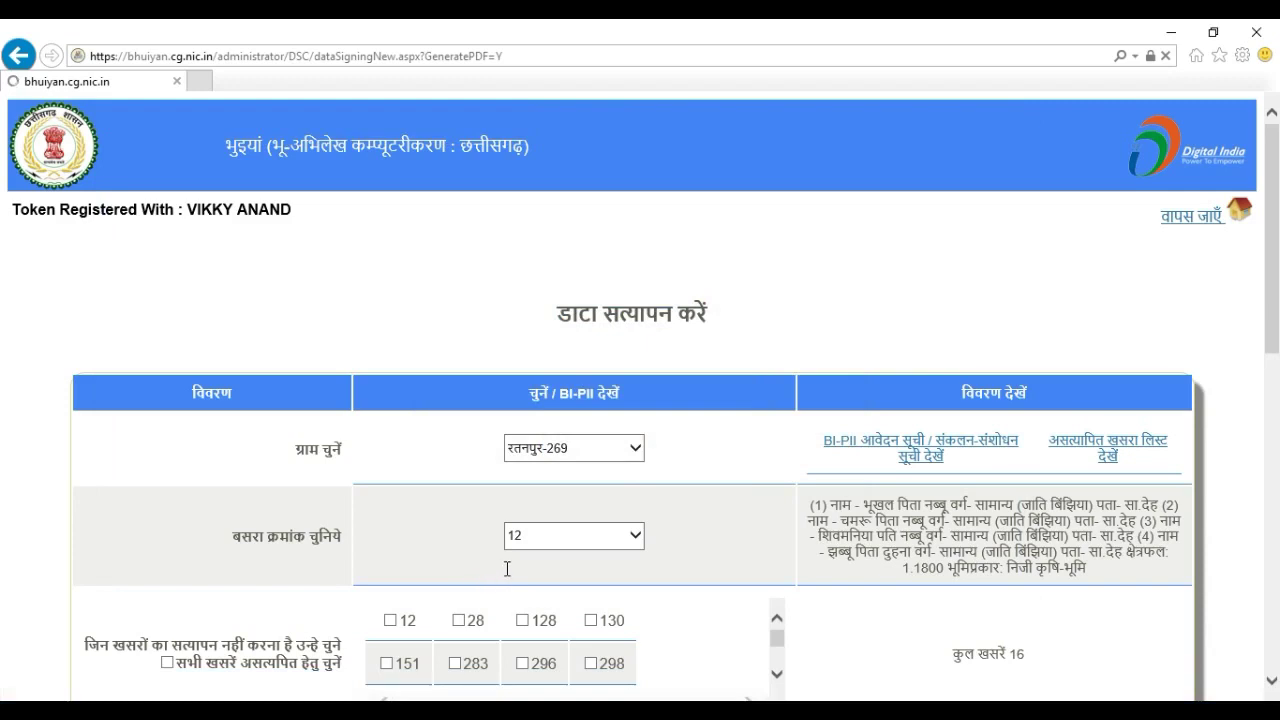
Accept the risk and run both Java signing applications, starting with dsign
click(485, 466)
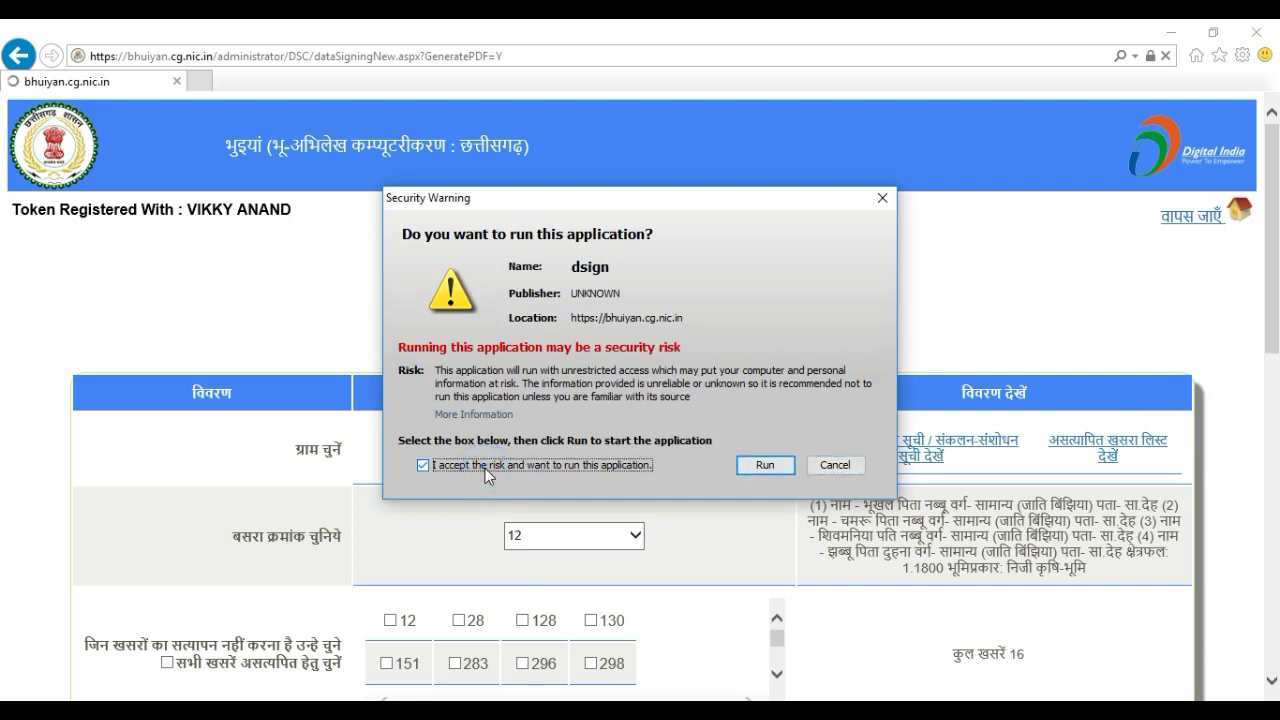
click(755, 466)
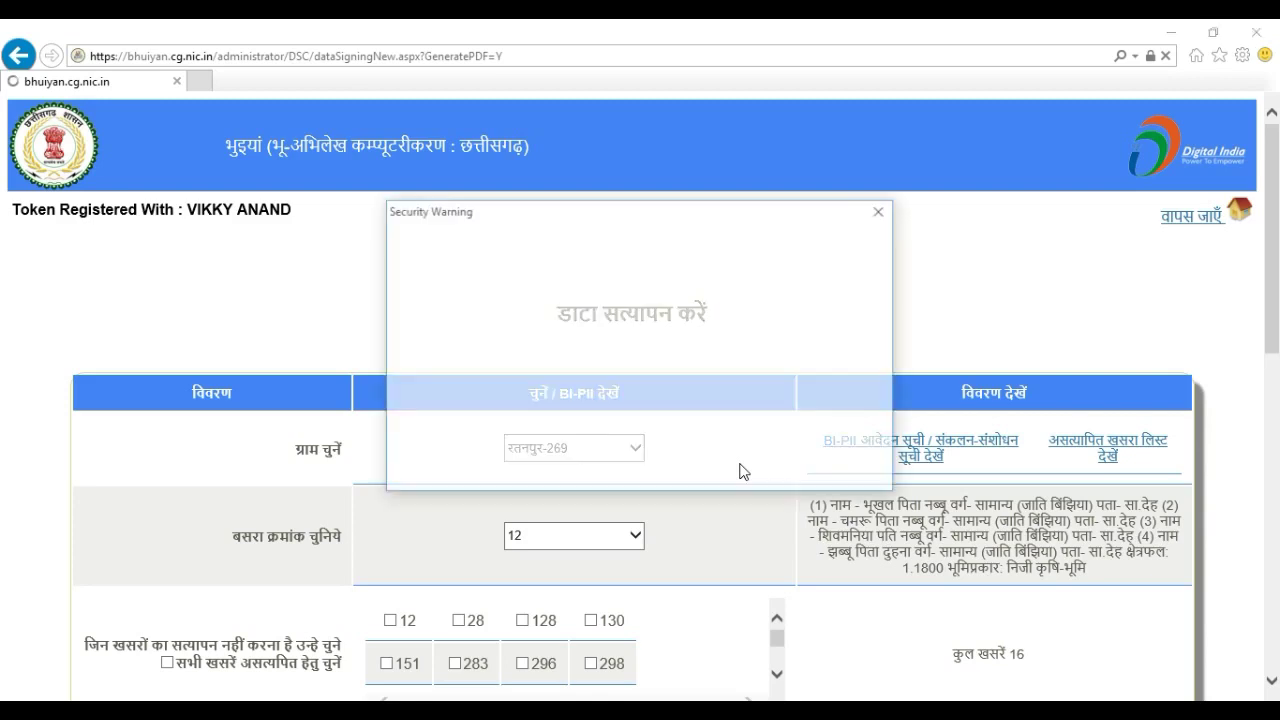
click(618, 462)
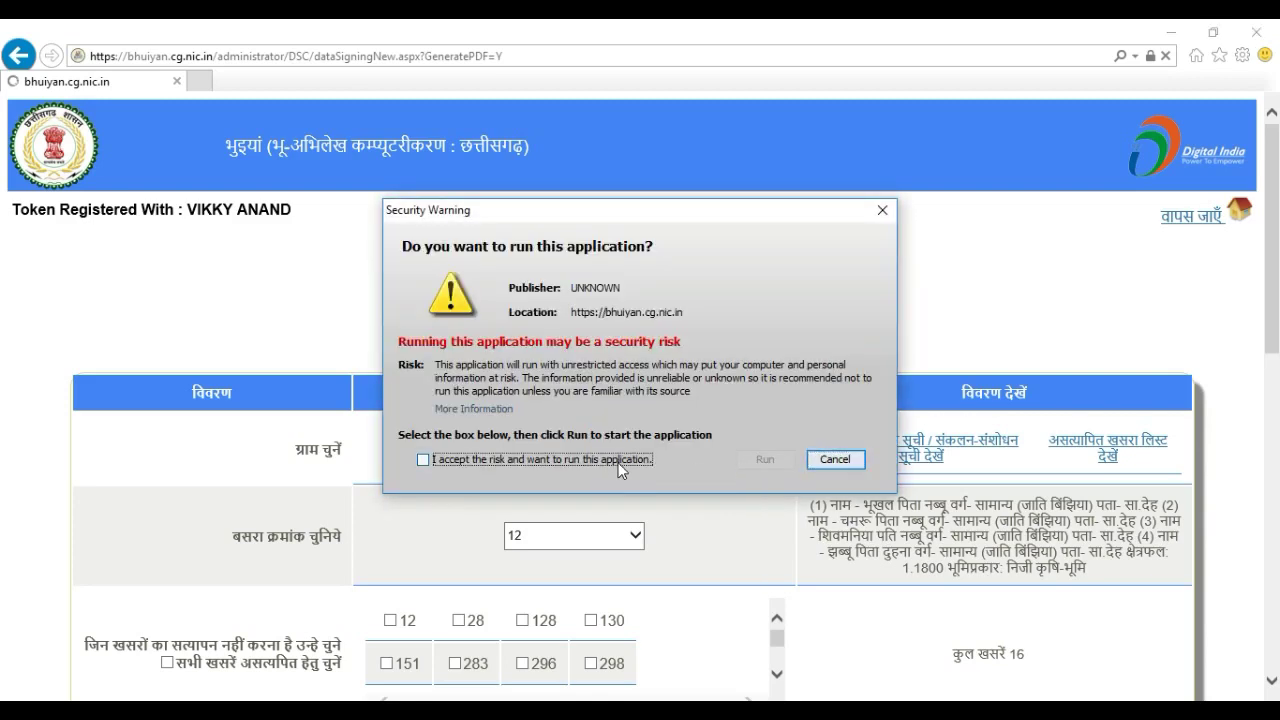
click(742, 464)
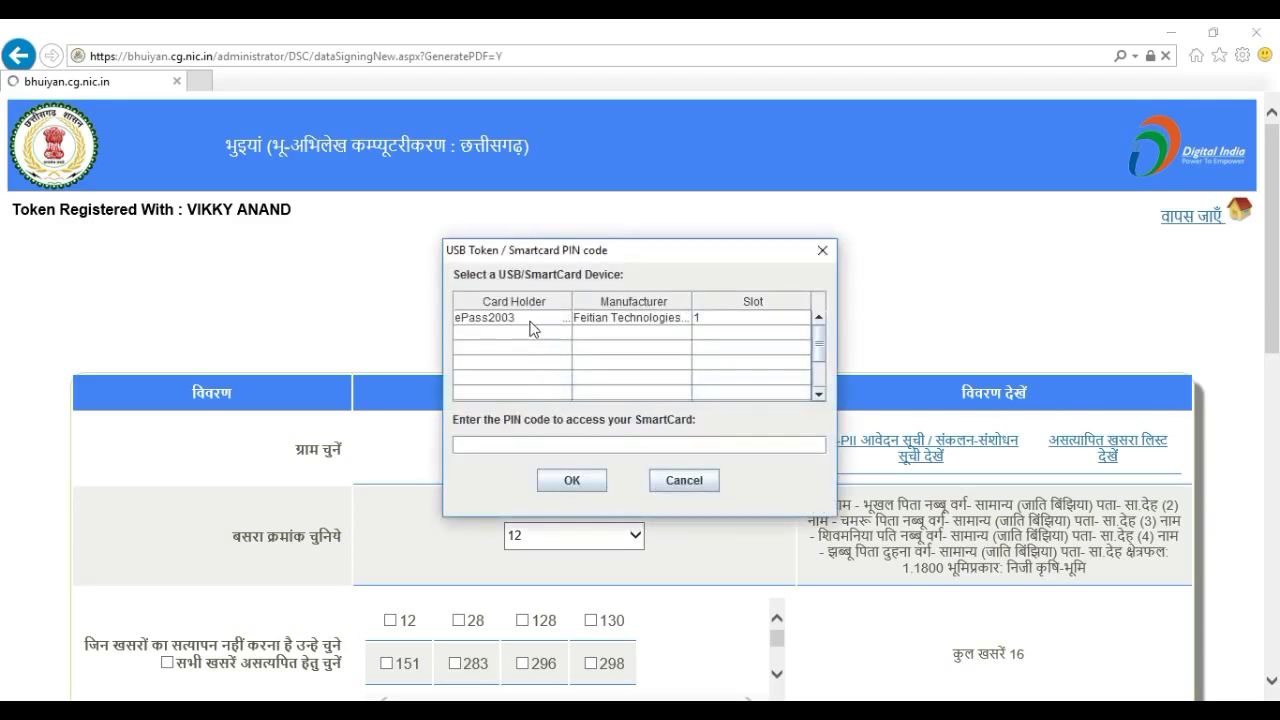
Select the ePass2003 token, enter the token PIN, and confirm to sign the records
click(531, 318)
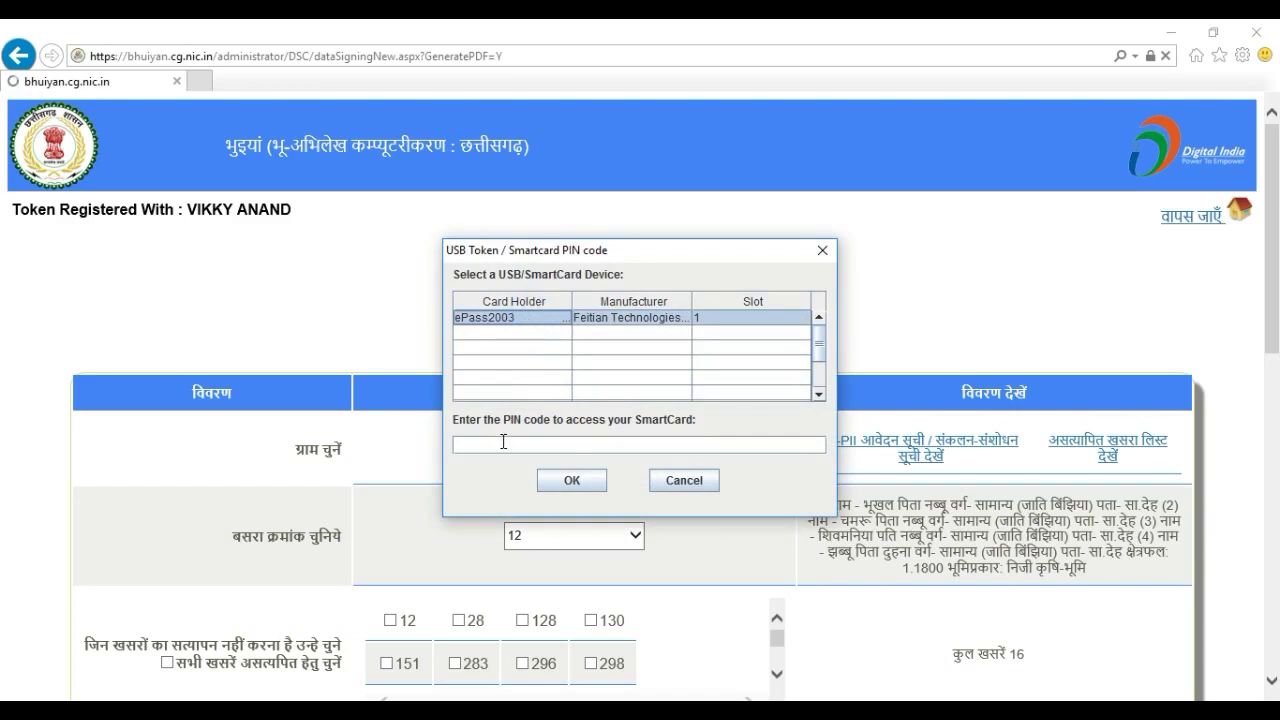
click(503, 443)
text(••••••••)
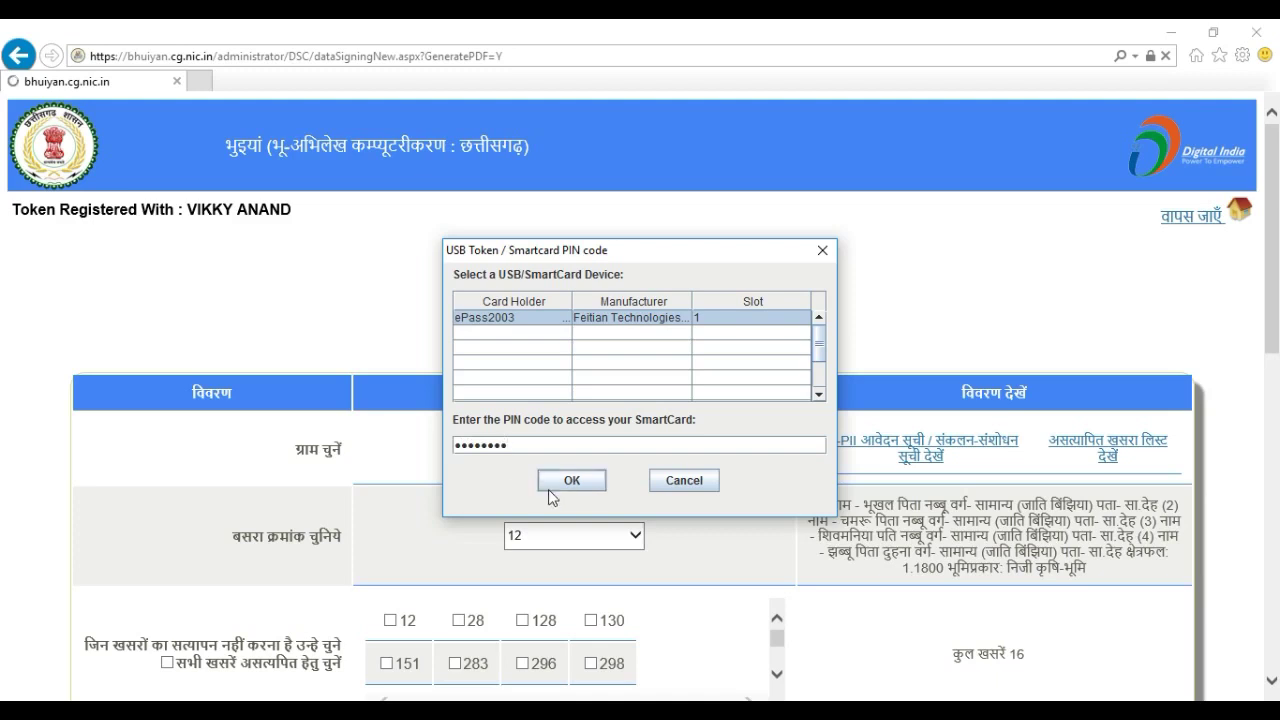
click(556, 479)
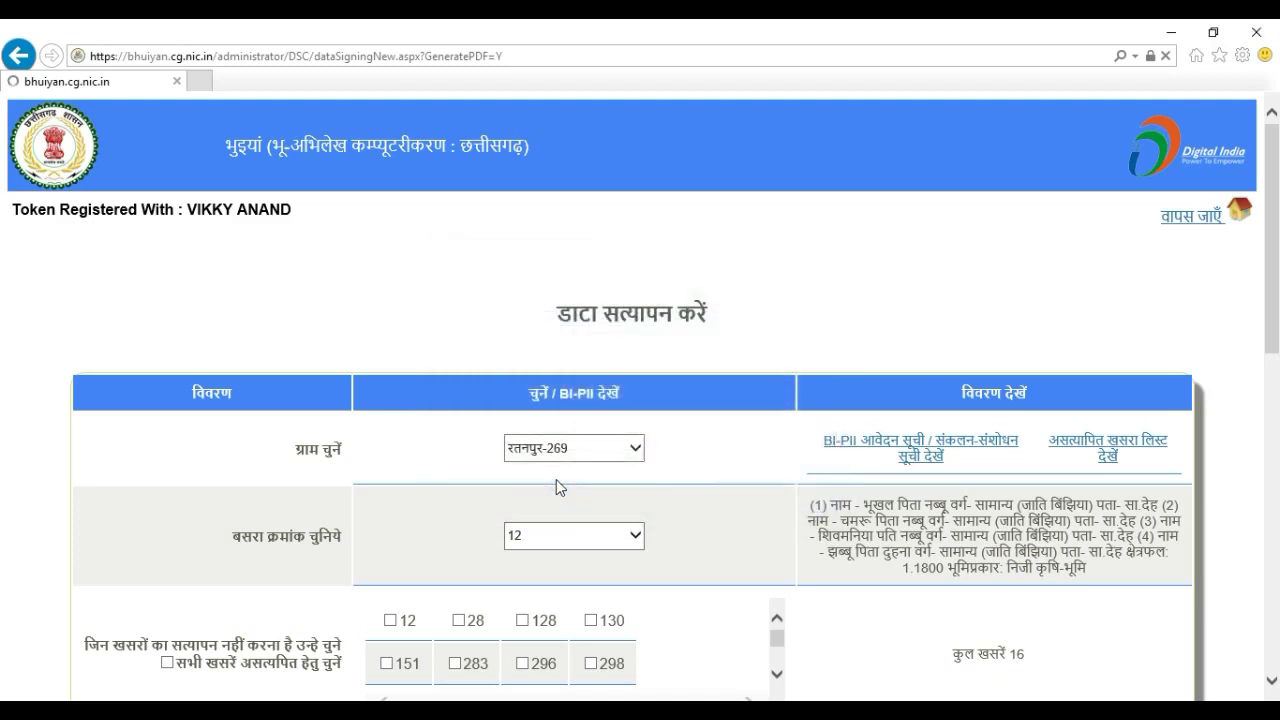